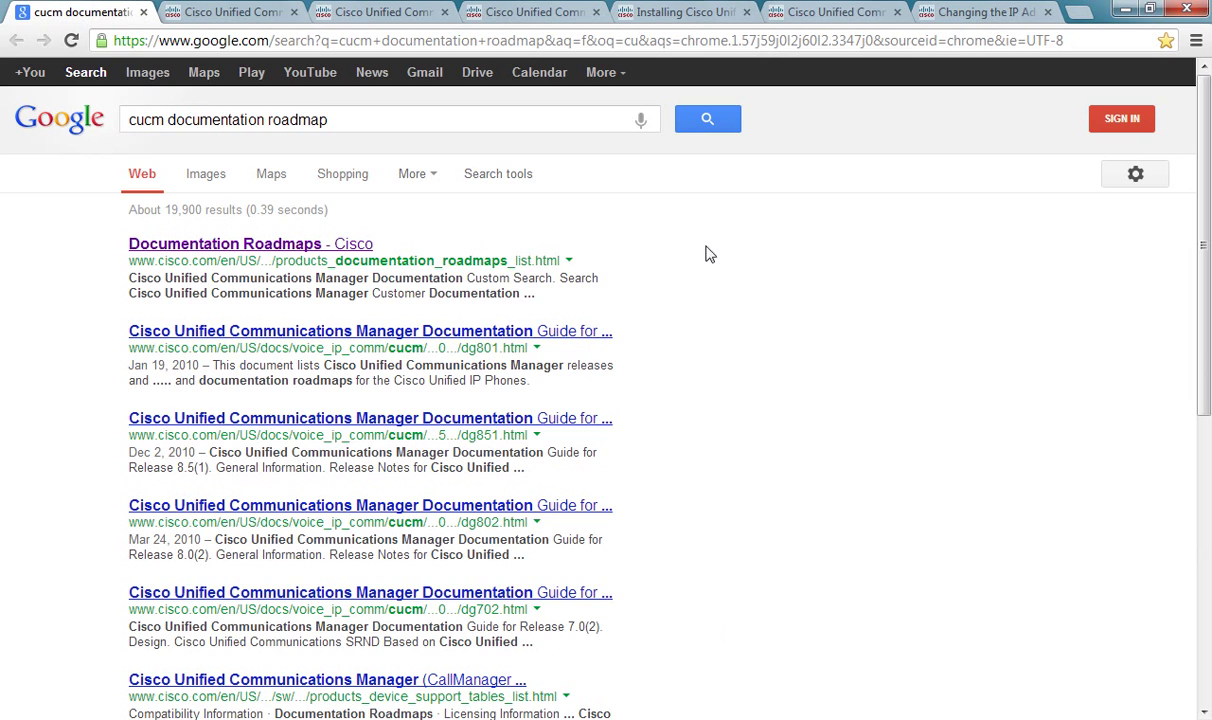
Step: Search Google for 'cucm documentation roadmap' and bring up Cisco's Documentation Roadmaps page
click(131, 114)
click(238, 14)
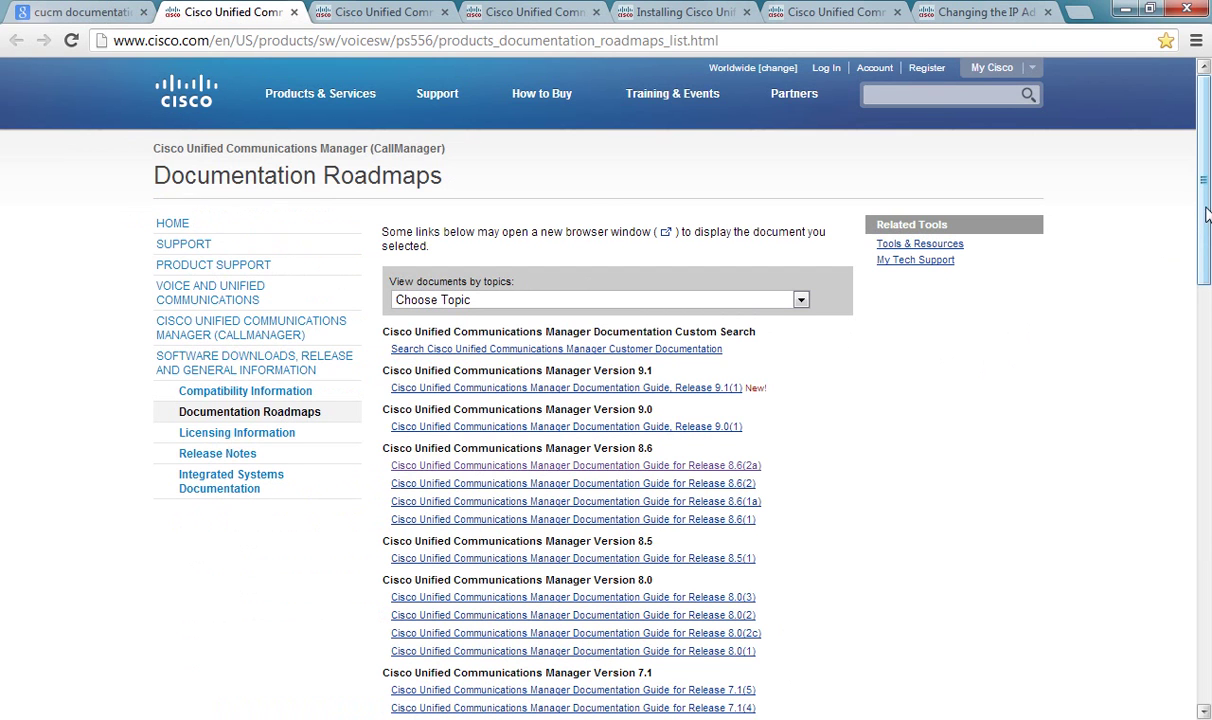
Step: Scroll the Documentation Roadmaps page through the CUCM releases, from 9.1(1) back to CallManager 3.2
mouse_move(1206, 215)
mouse_down()
mouse_move(1209, 448)
mouse_move(1196, 193)
mouse_up()
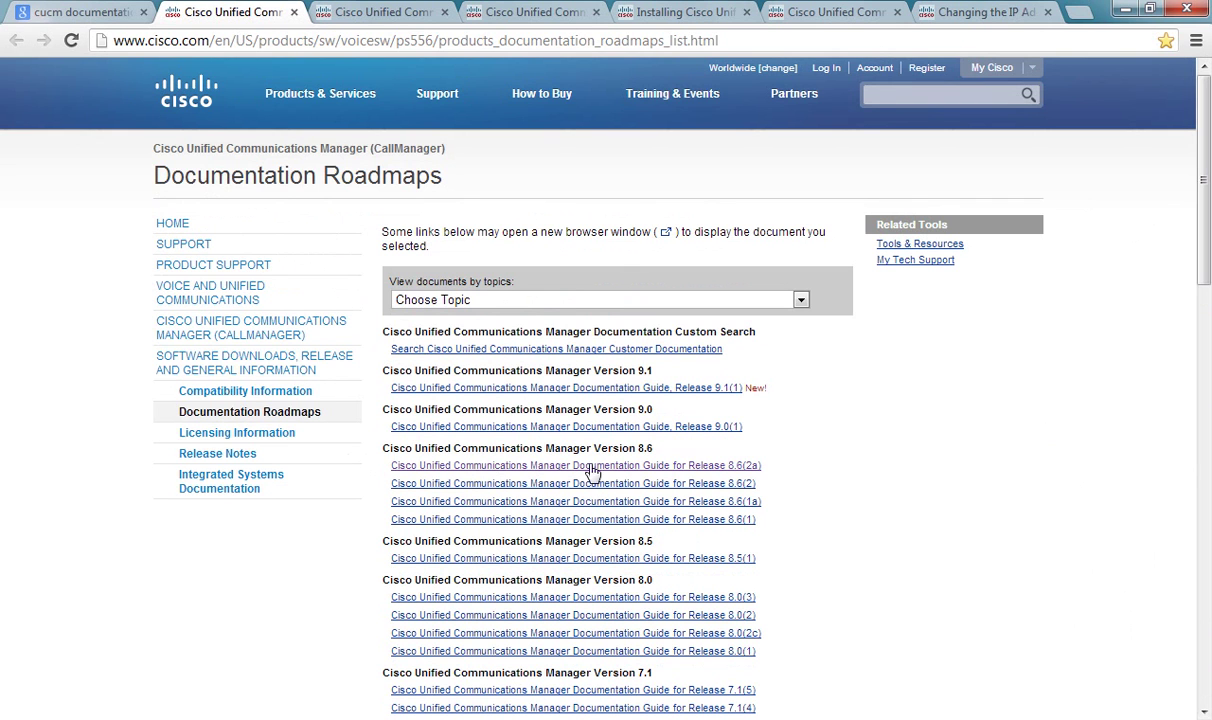
Step: In the 8.6(2a) guide, mark the CUCM 8.6(1) installation guide entry and view that guide
click(545, 13)
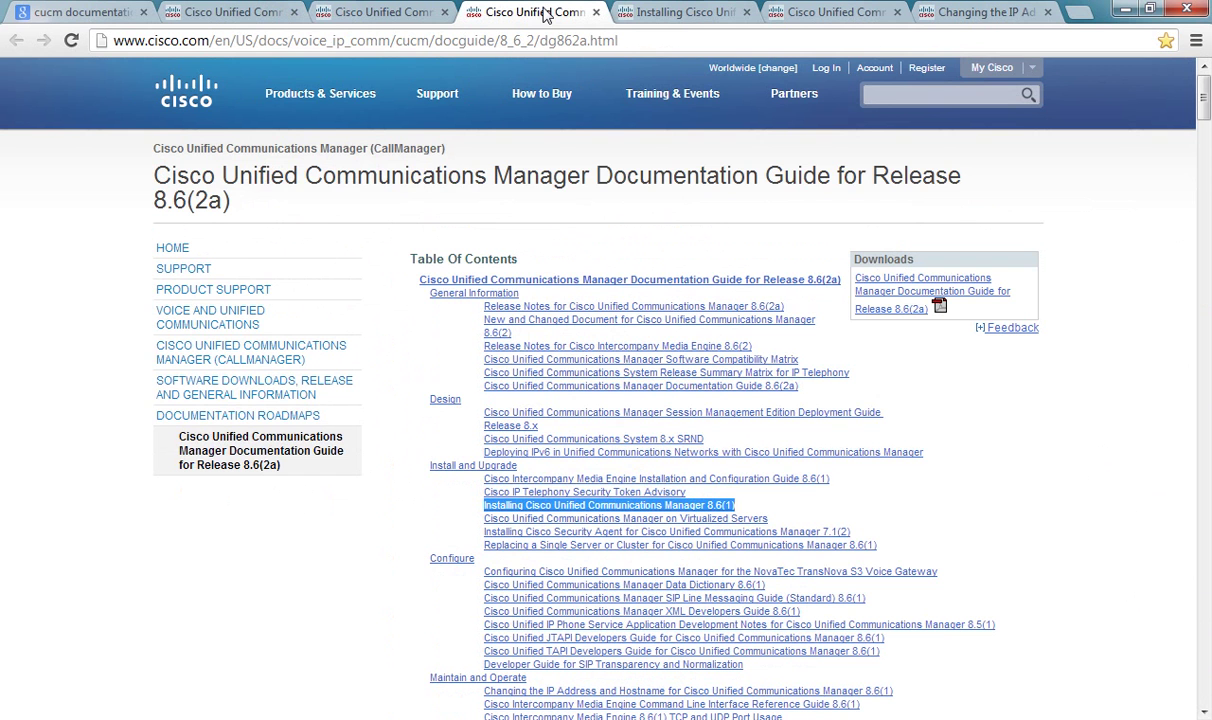
click(990, 422)
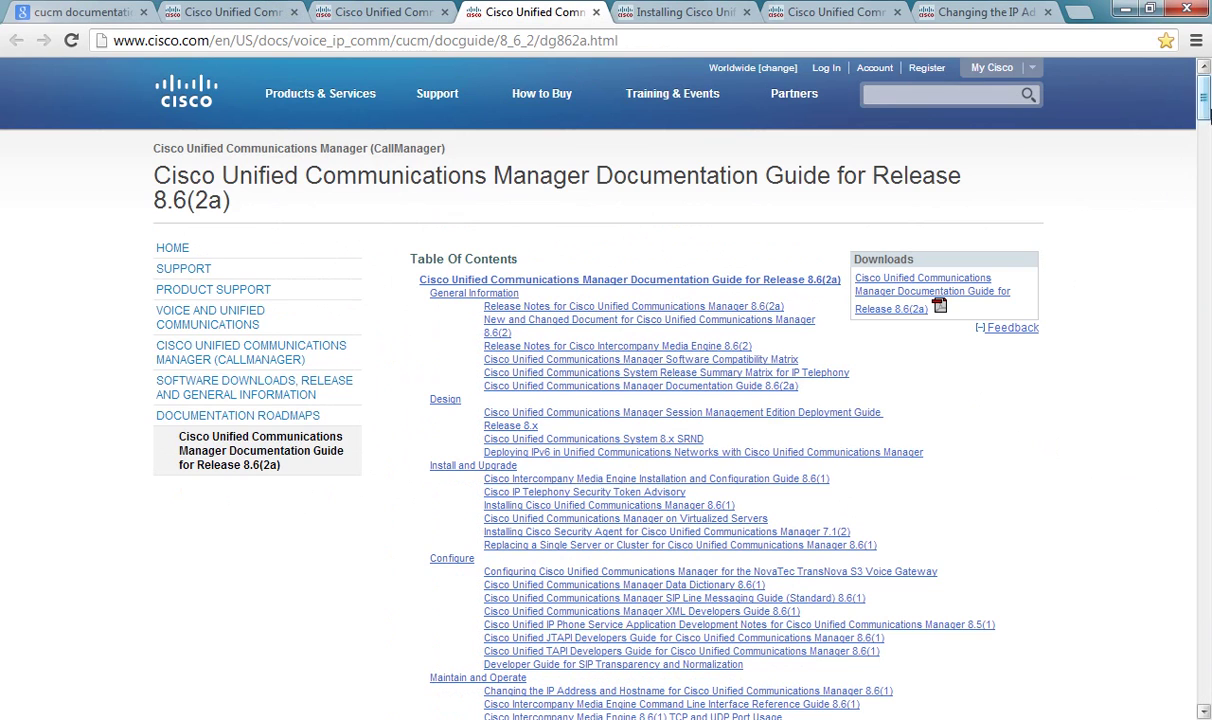
drag(1205, 113, 1207, 143)
scroll(1207, 143, up, 4)
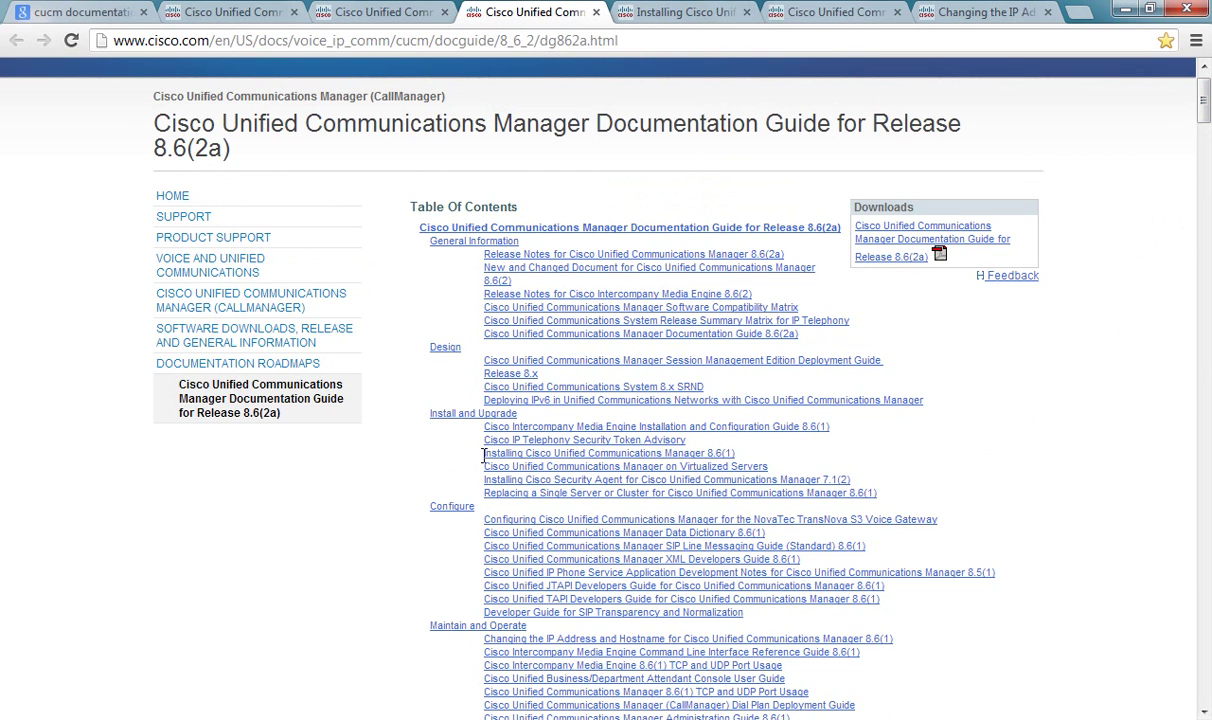
drag(478, 453, 742, 452)
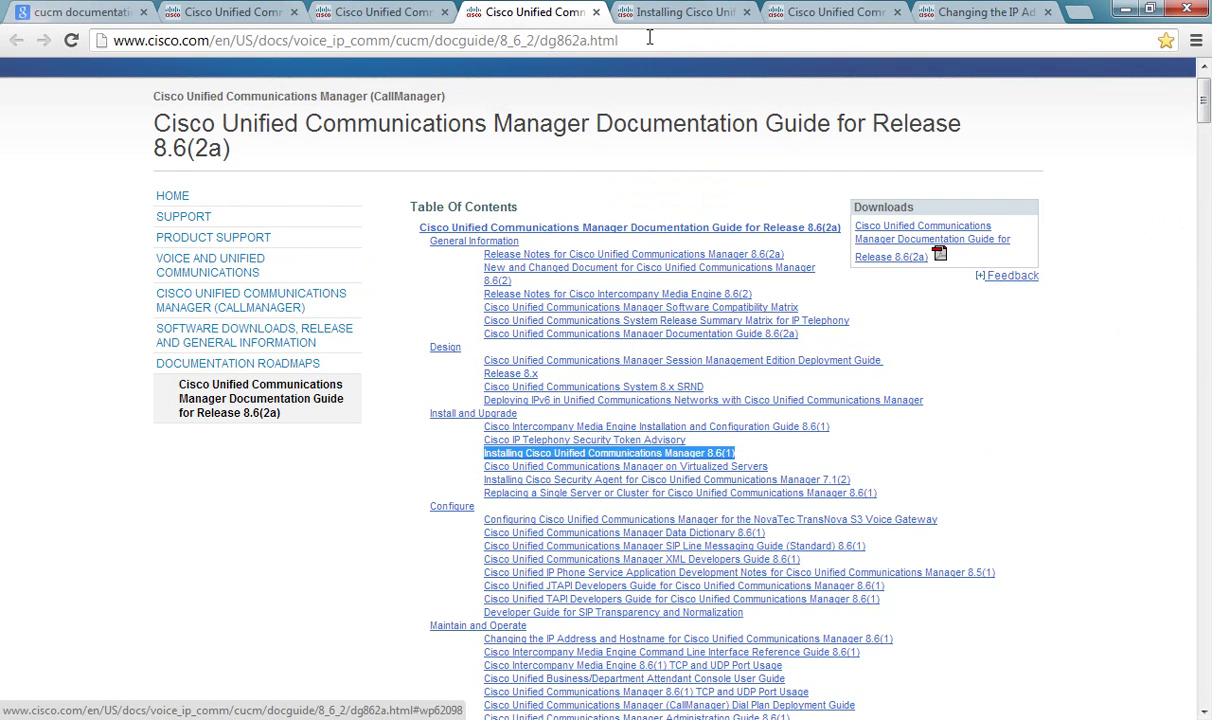
click(624, 14)
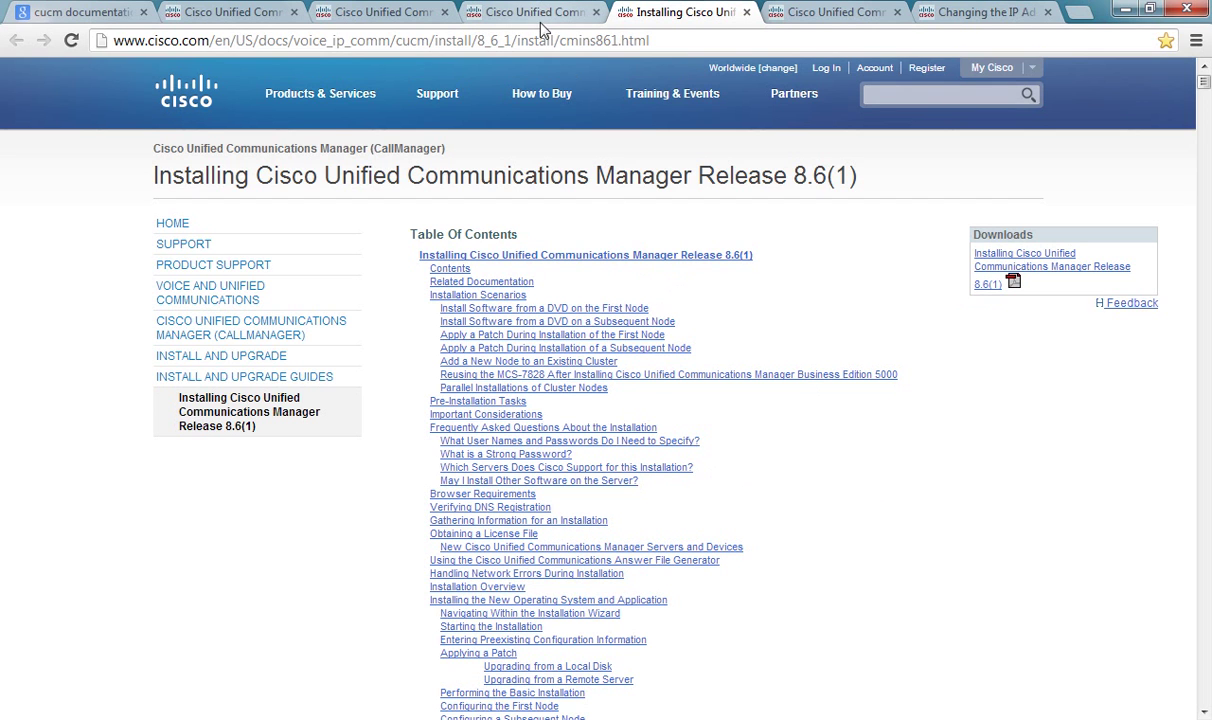
Step: Back in the 8.6(2a) guide, mark the System 8.x SRND entry and open the SRND
click(508, 14)
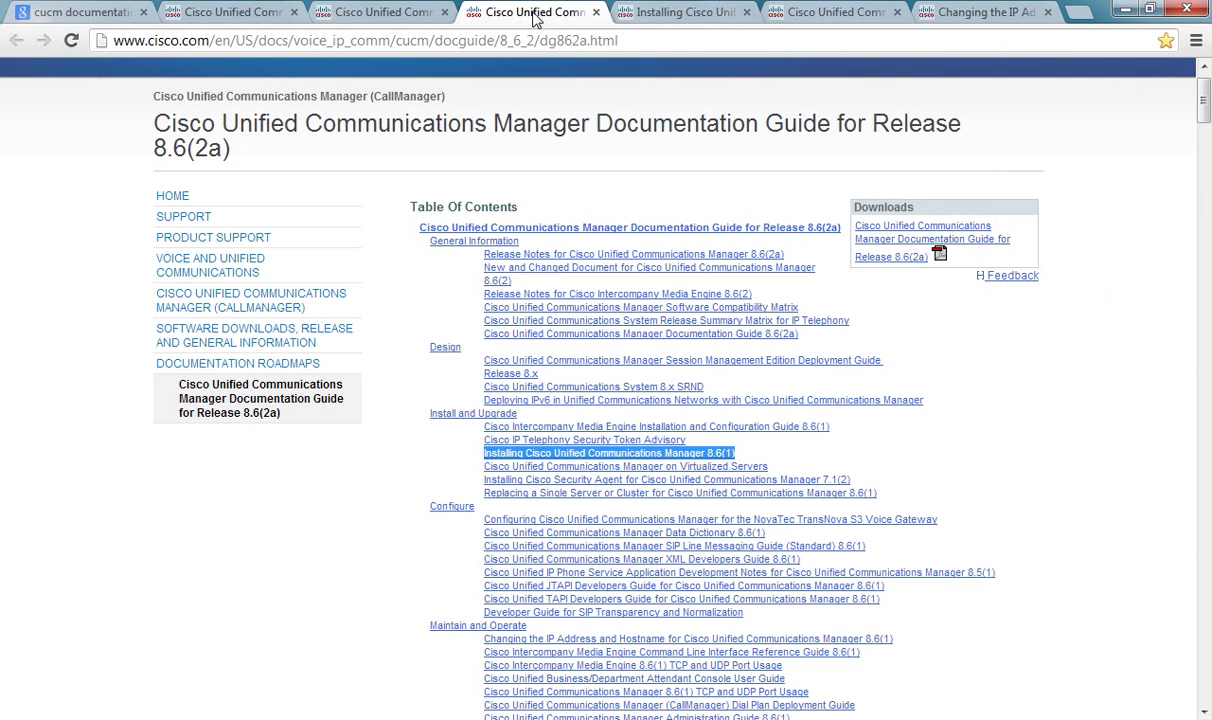
click(406, 395)
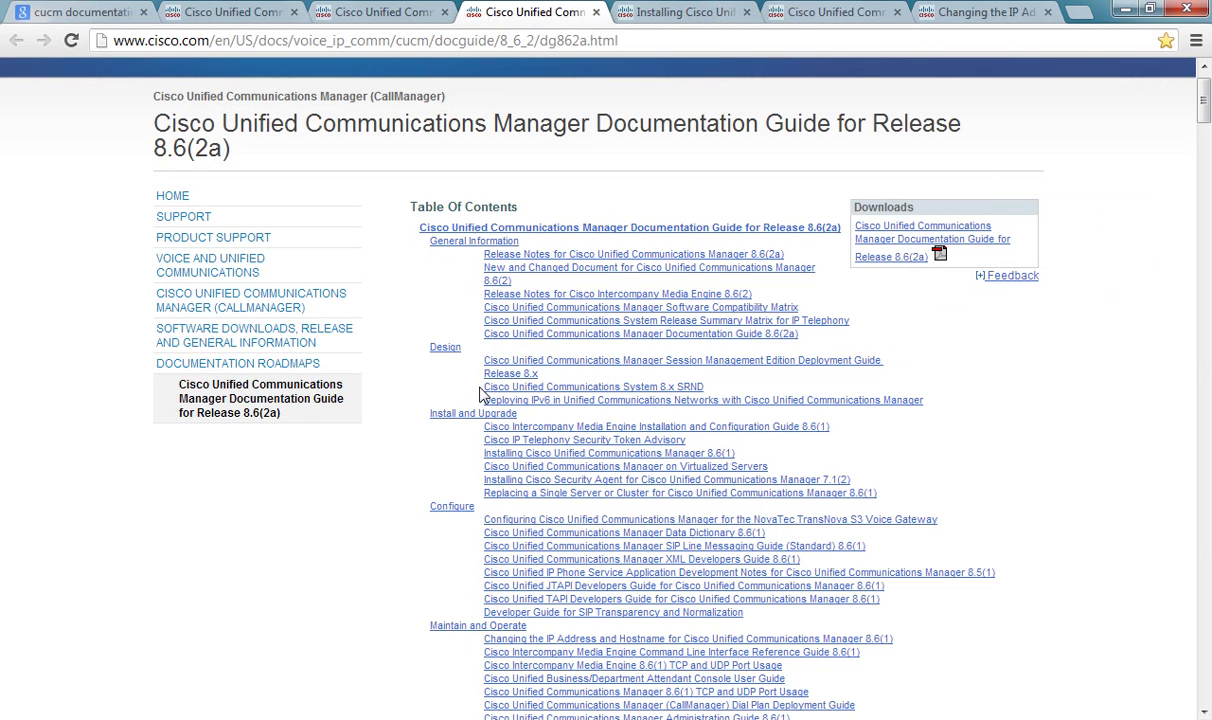
drag(484, 387, 672, 370)
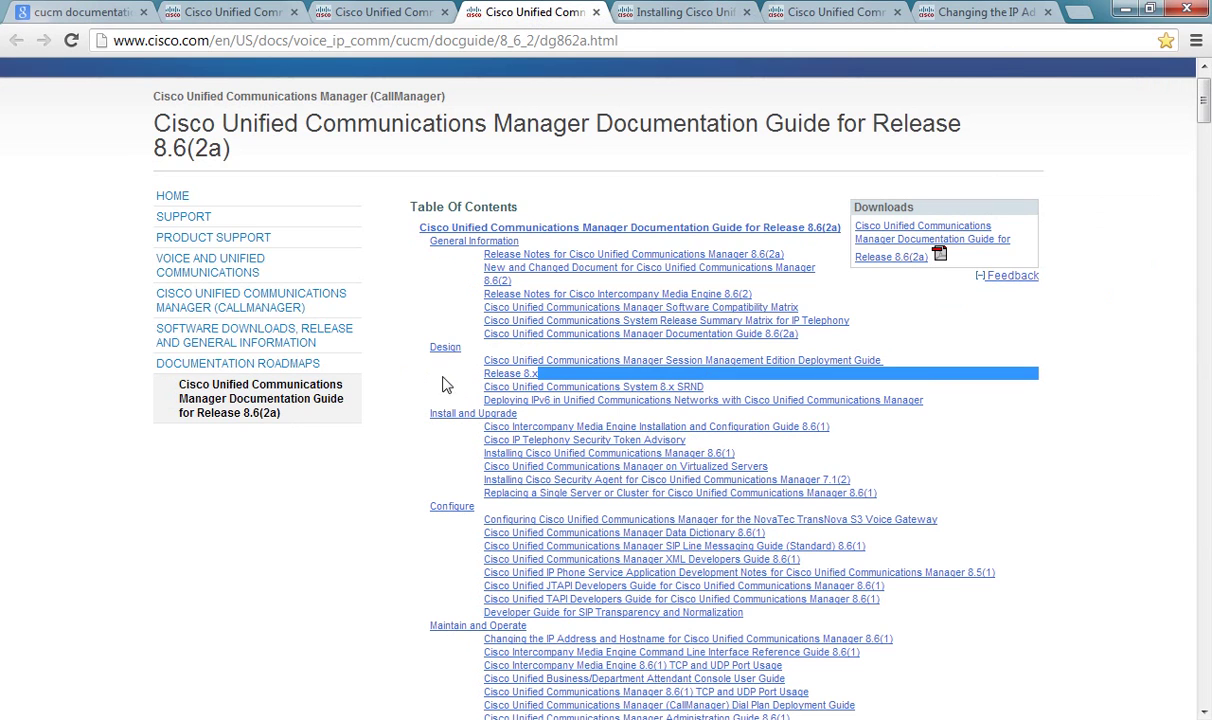
drag(485, 387, 419, 384)
click(786, 392)
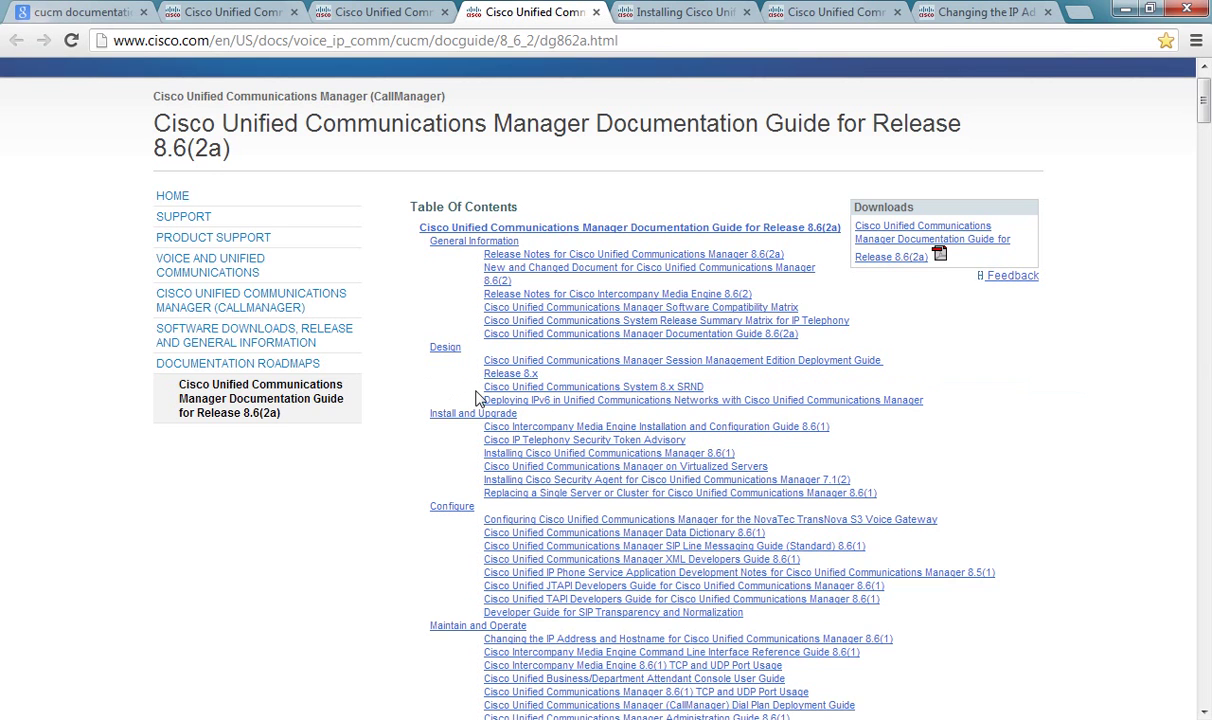
drag(472, 393, 705, 388)
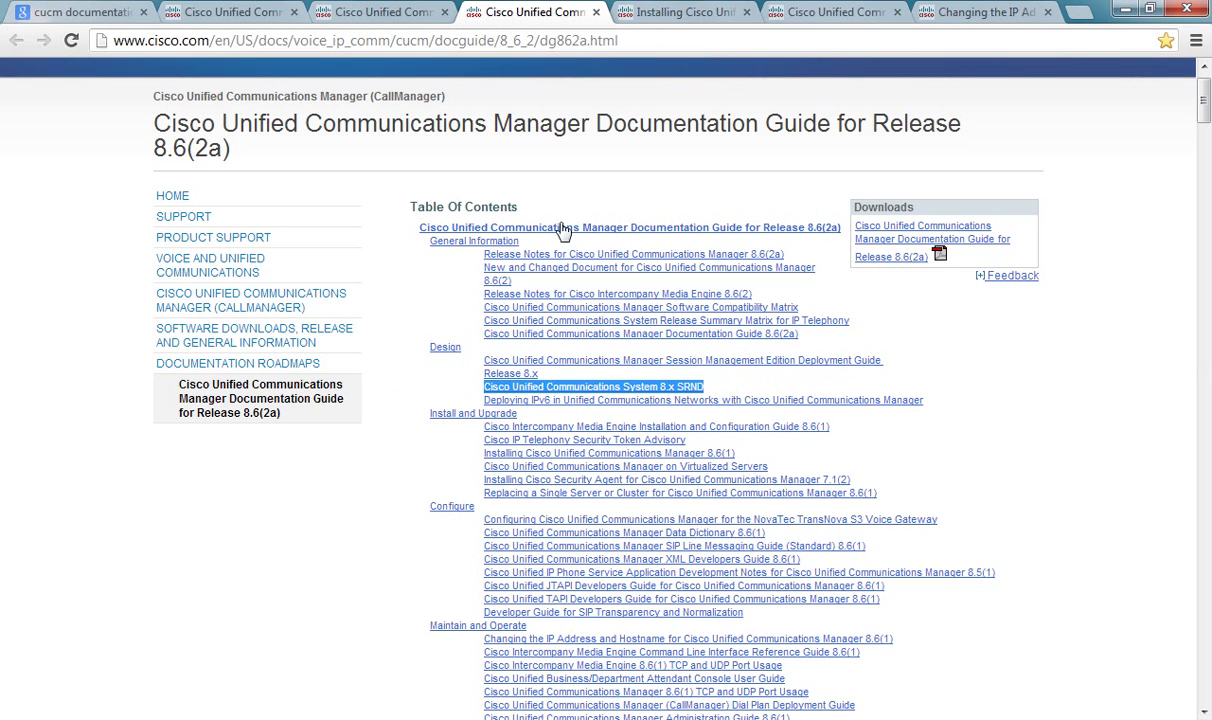
click(366, 15)
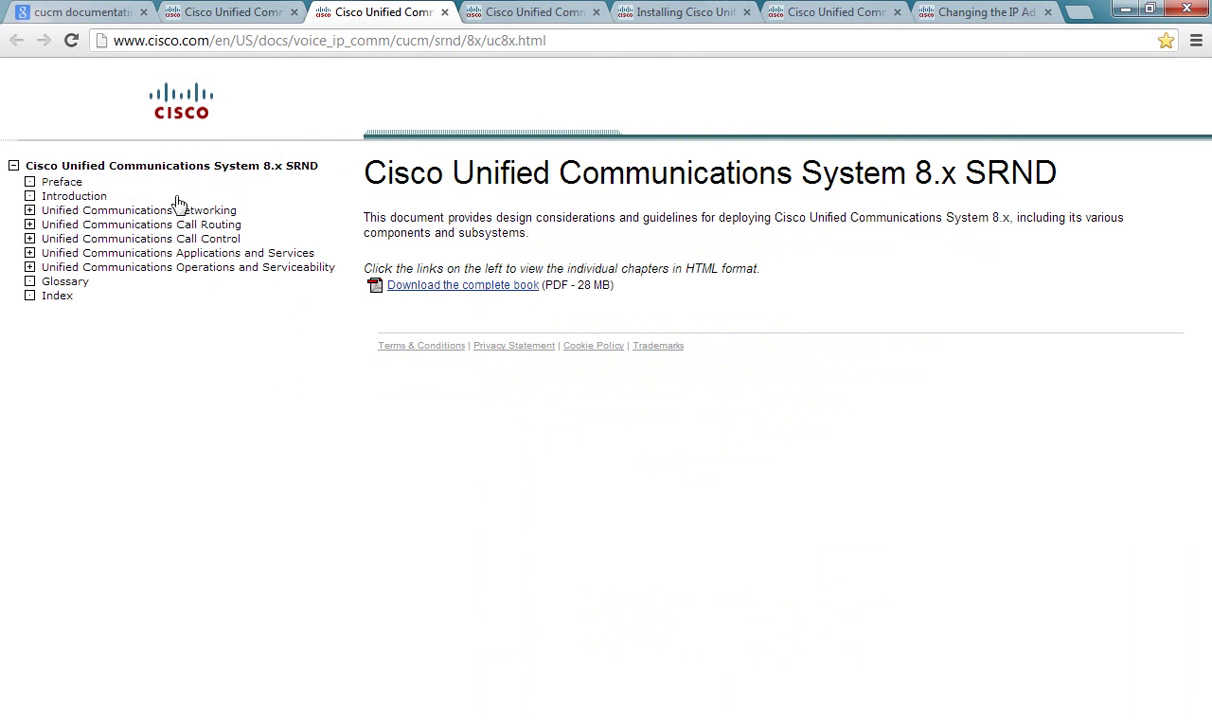
Step: Browse the SRND Network Infrastructure and sizing chapters, then return to the 8.6(1) installation guide
click(31, 212)
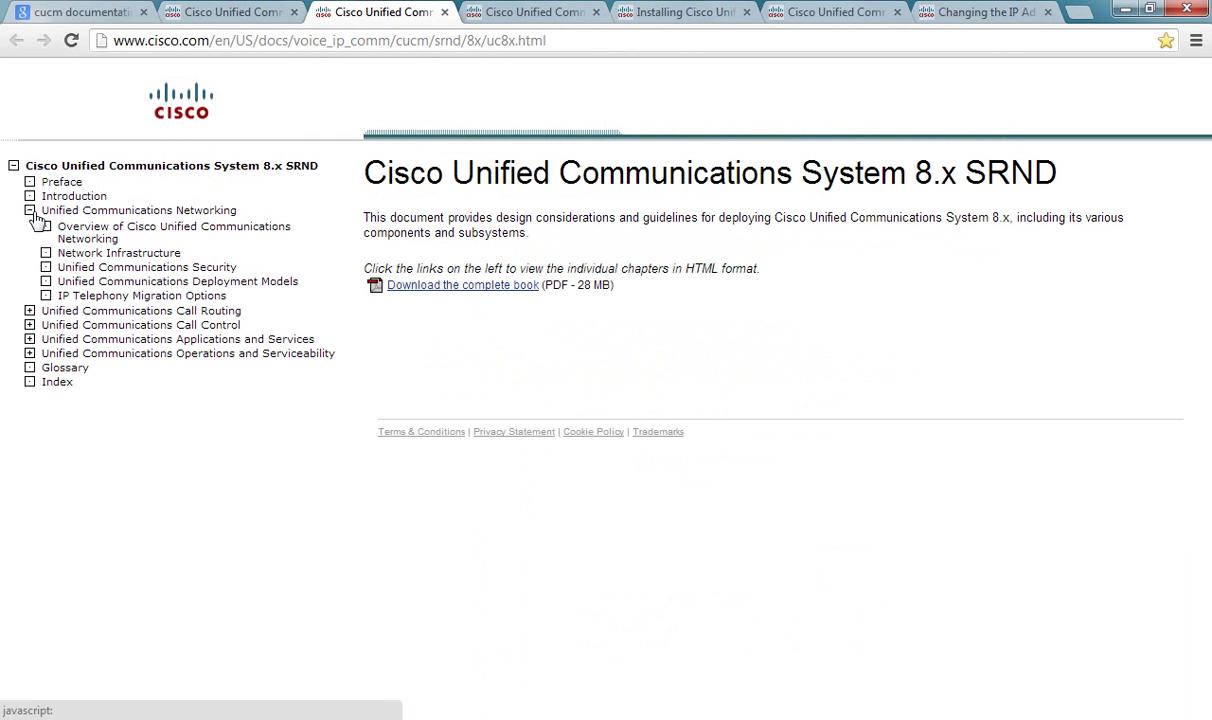
click(100, 259)
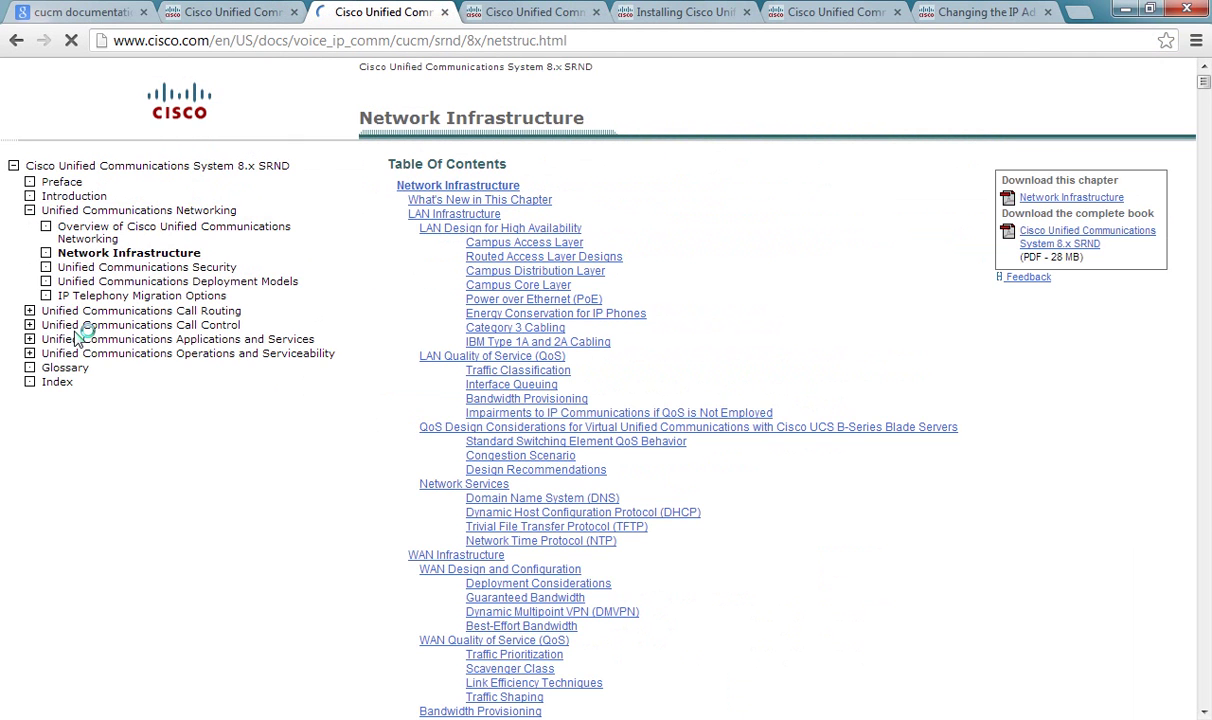
click(30, 354)
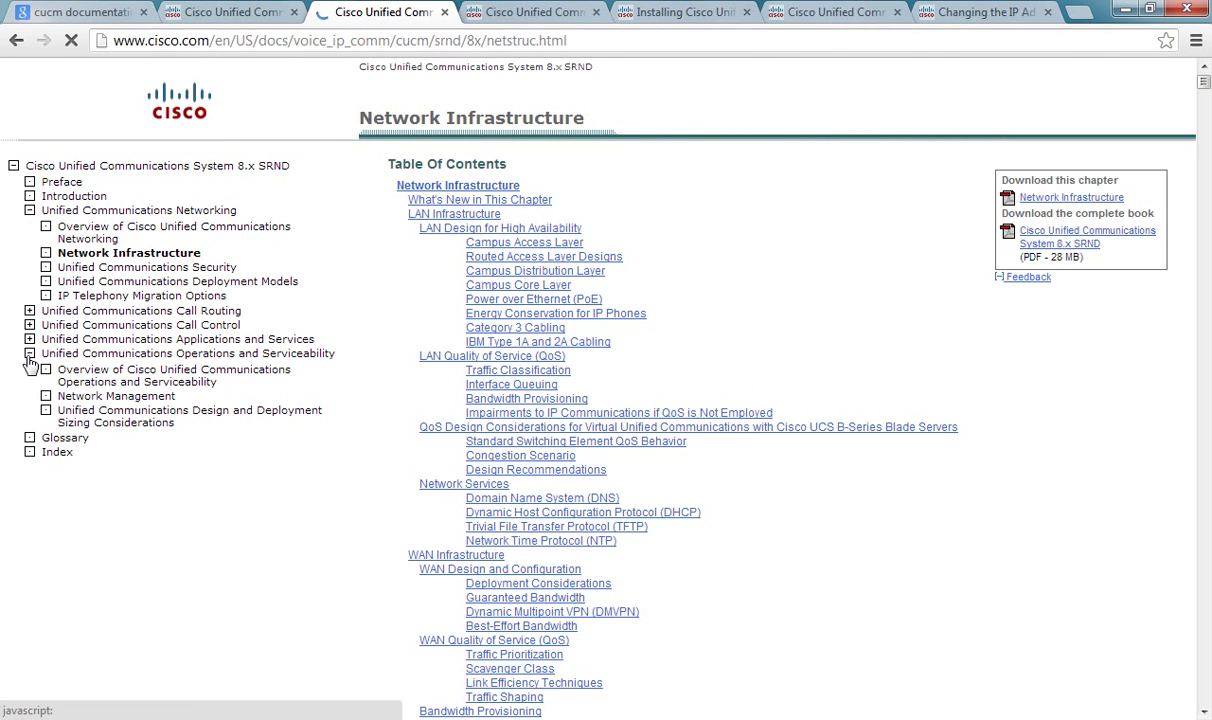
click(163, 421)
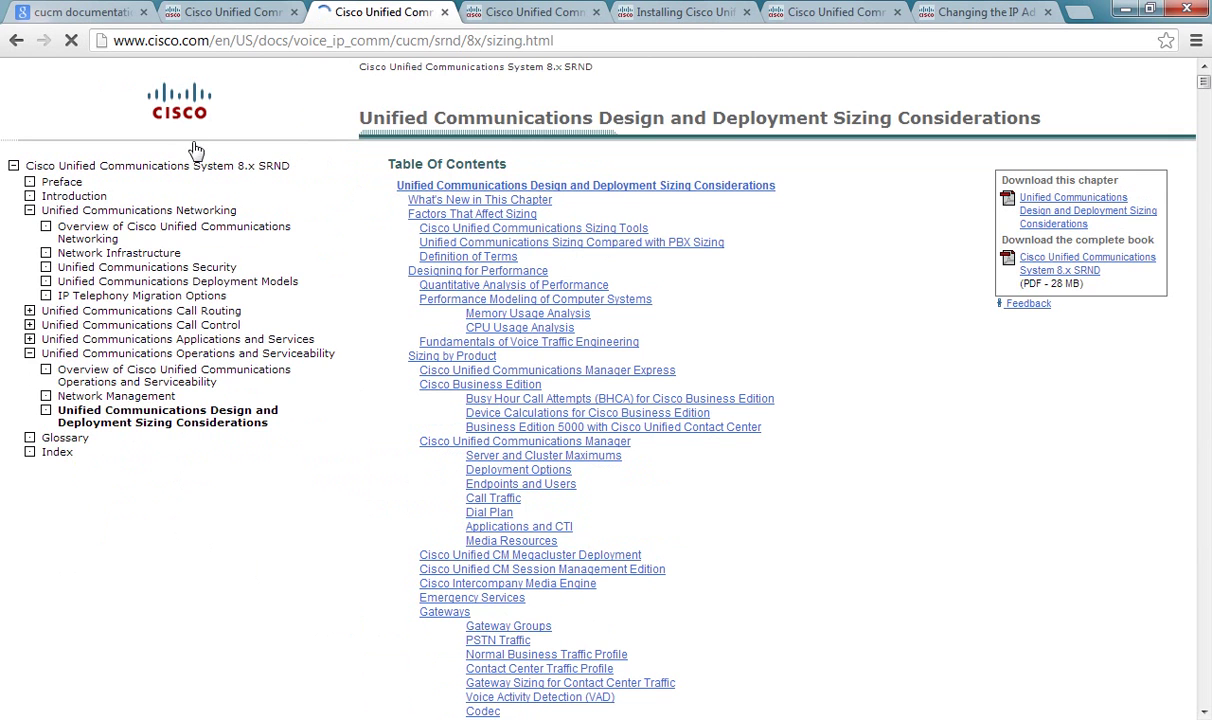
click(194, 170)
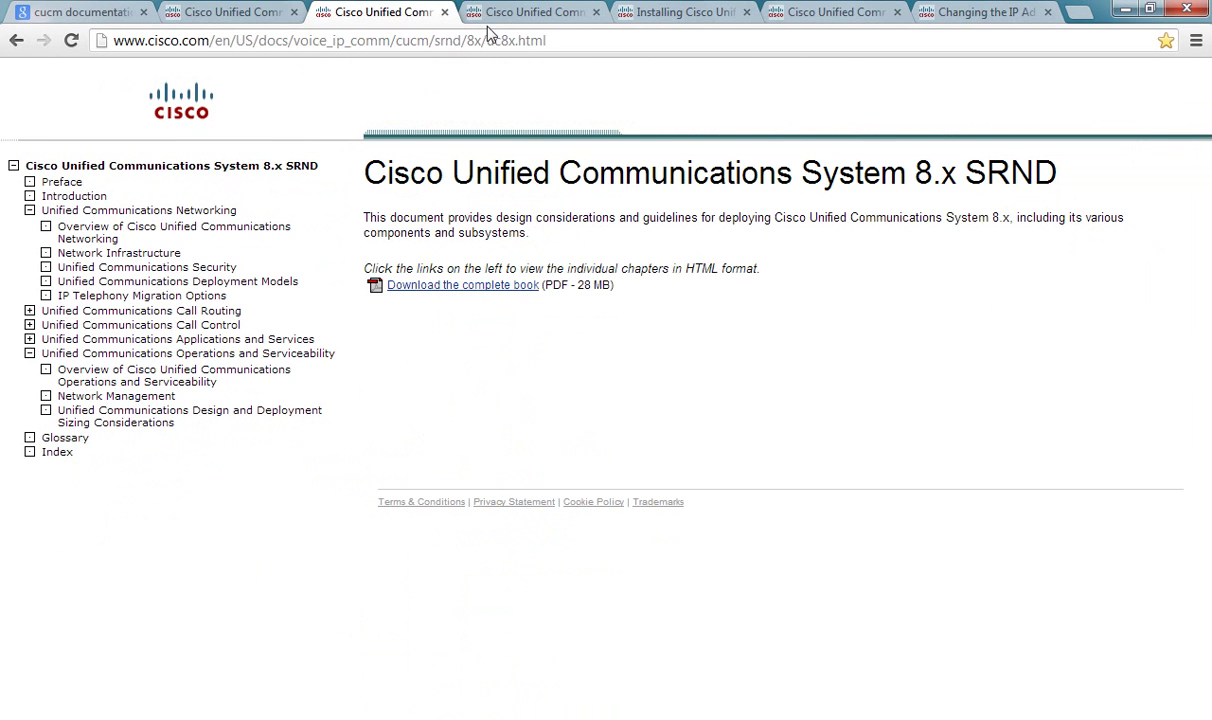
click(540, 14)
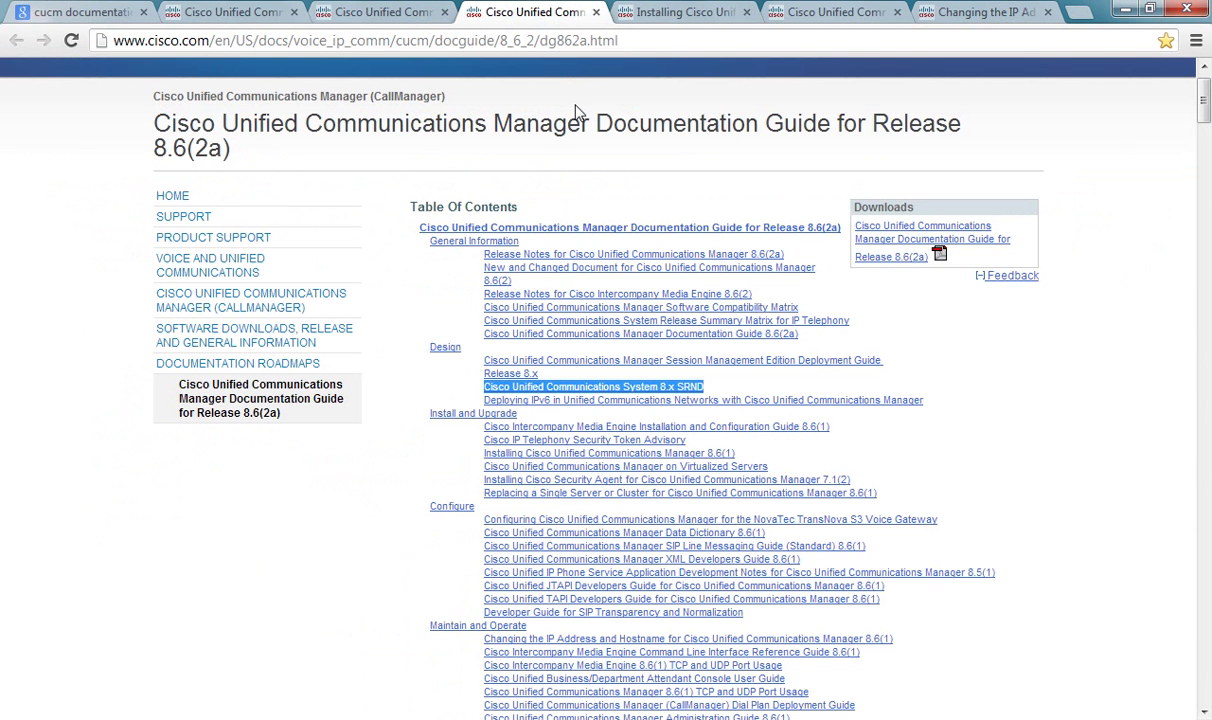
click(665, 13)
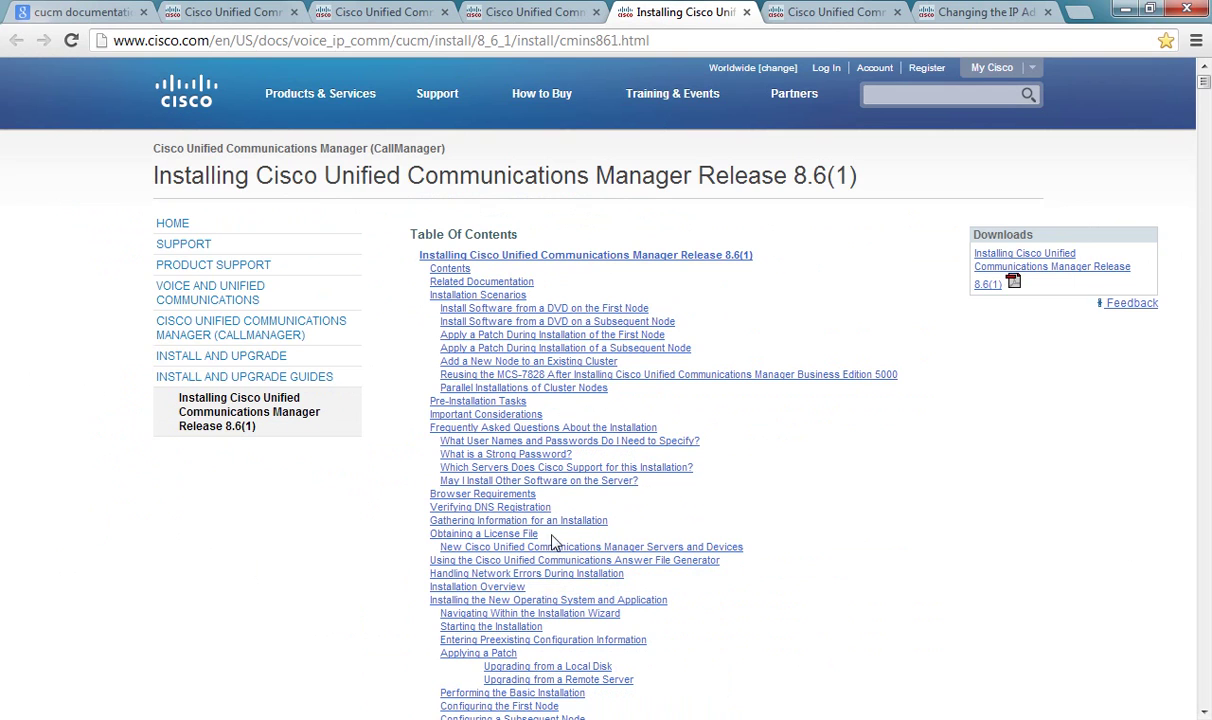
Step: Switch to cucmprereq.pdf in Adobe Reader showing the Pre-Installation Information Required table
key(alt+Tab)
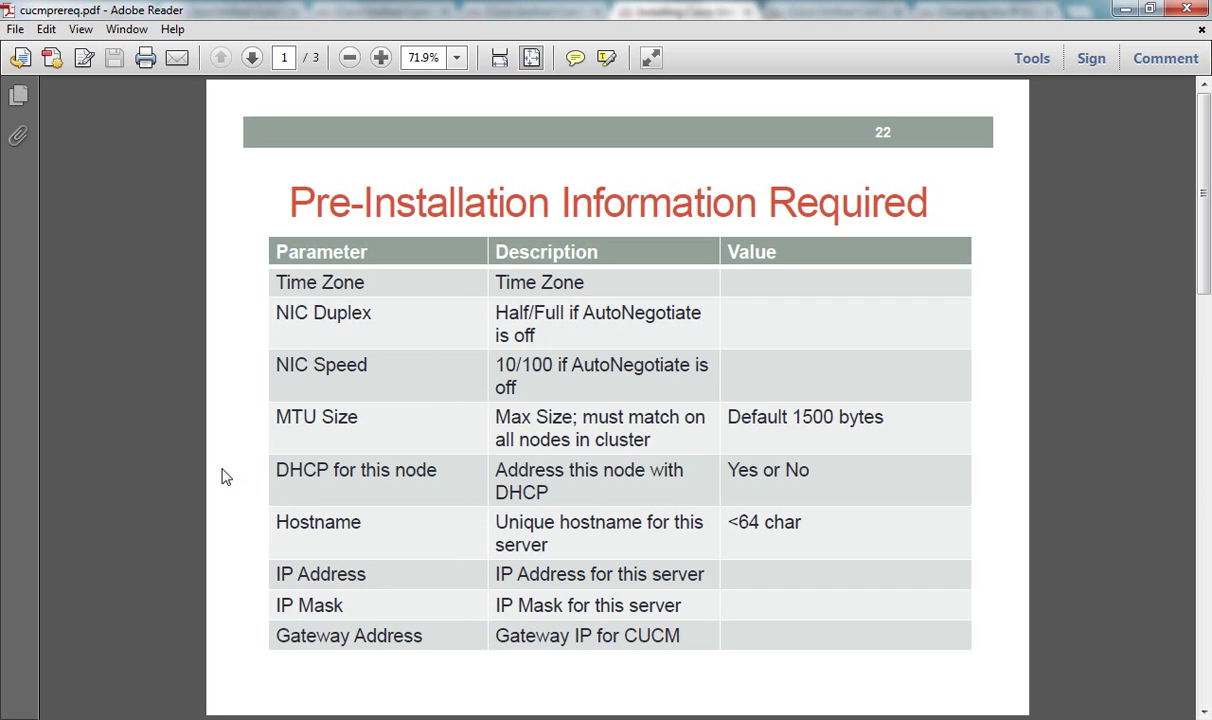
Step: Review the IP Address, Mask and Gateway rows, then glance at the IP-change and installation guides
scroll(238, 487, down, 1)
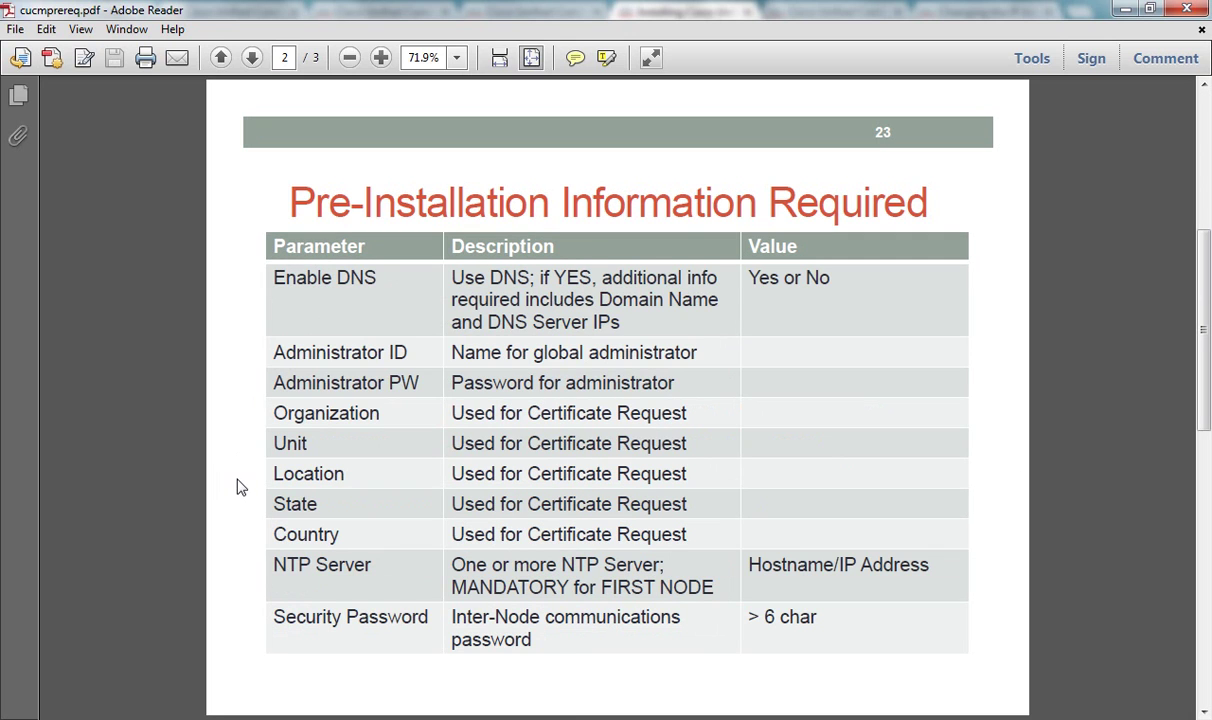
scroll(233, 508, up, 1)
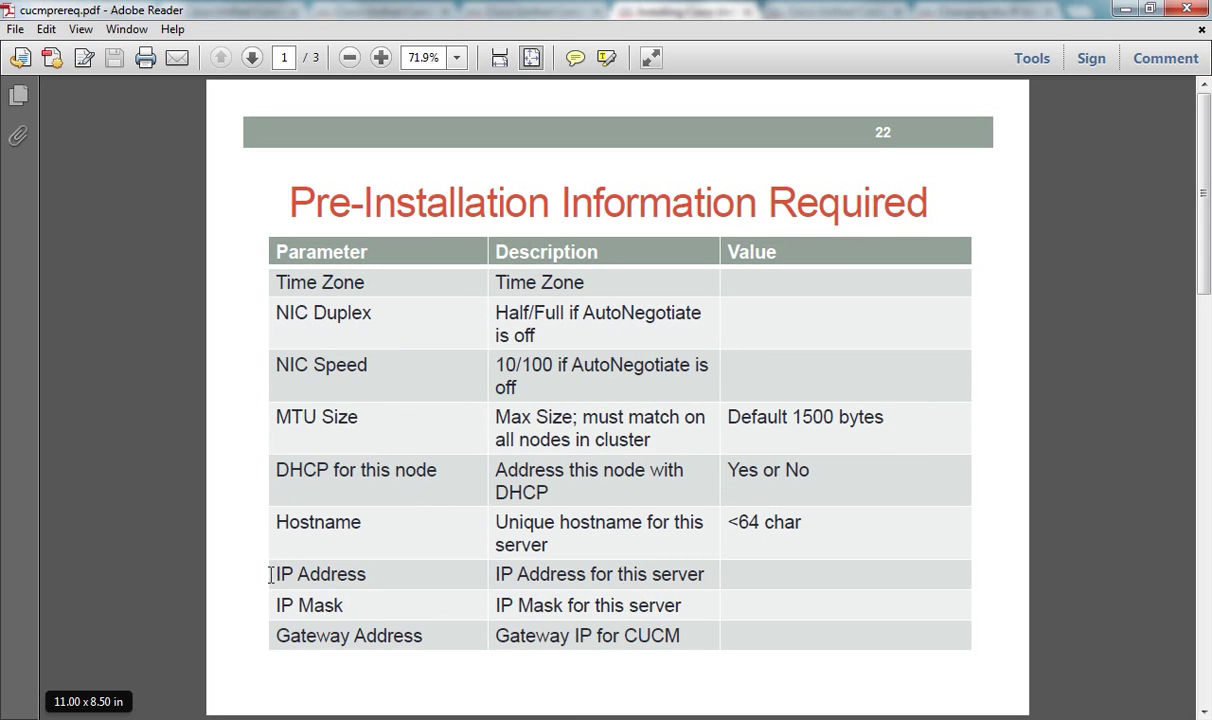
drag(270, 573, 710, 641)
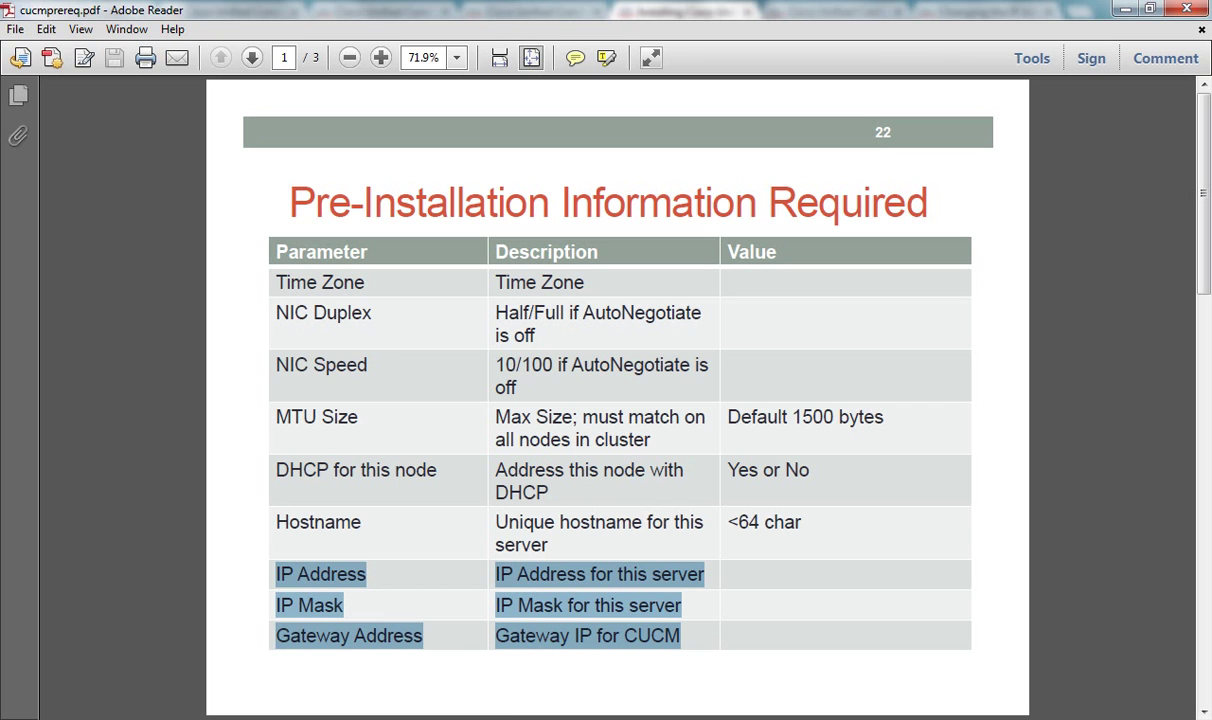
key(alt+Tab)
click(958, 14)
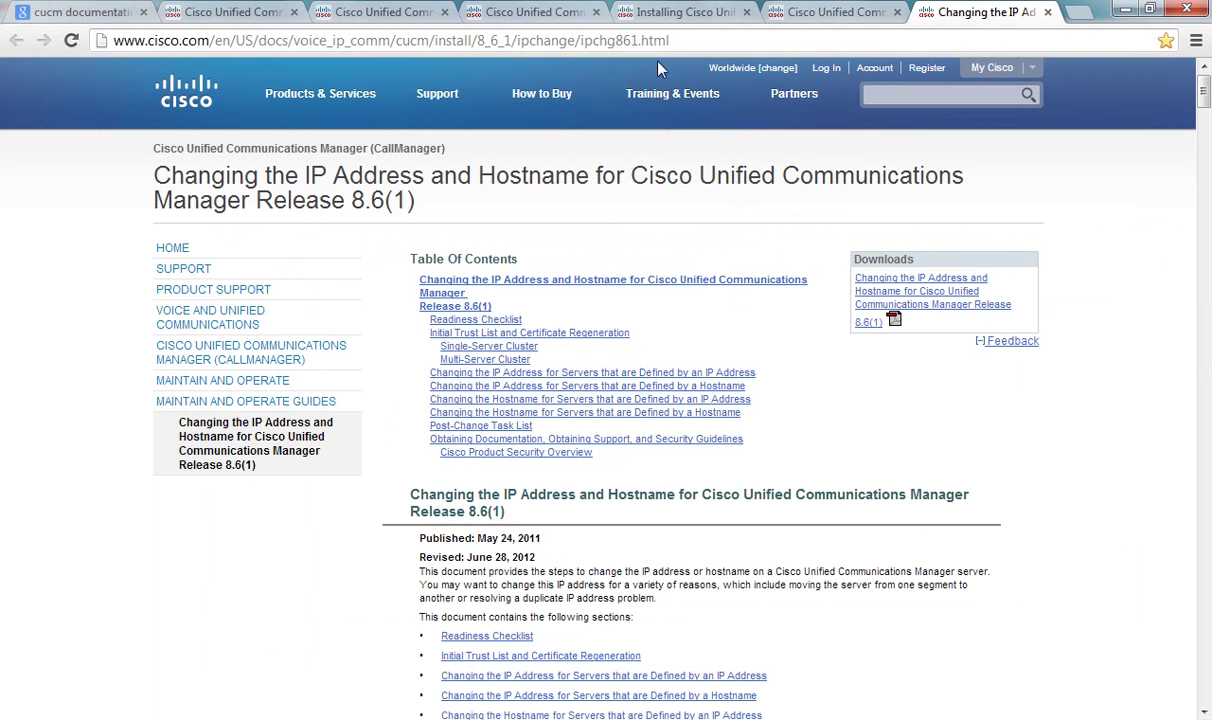
click(693, 12)
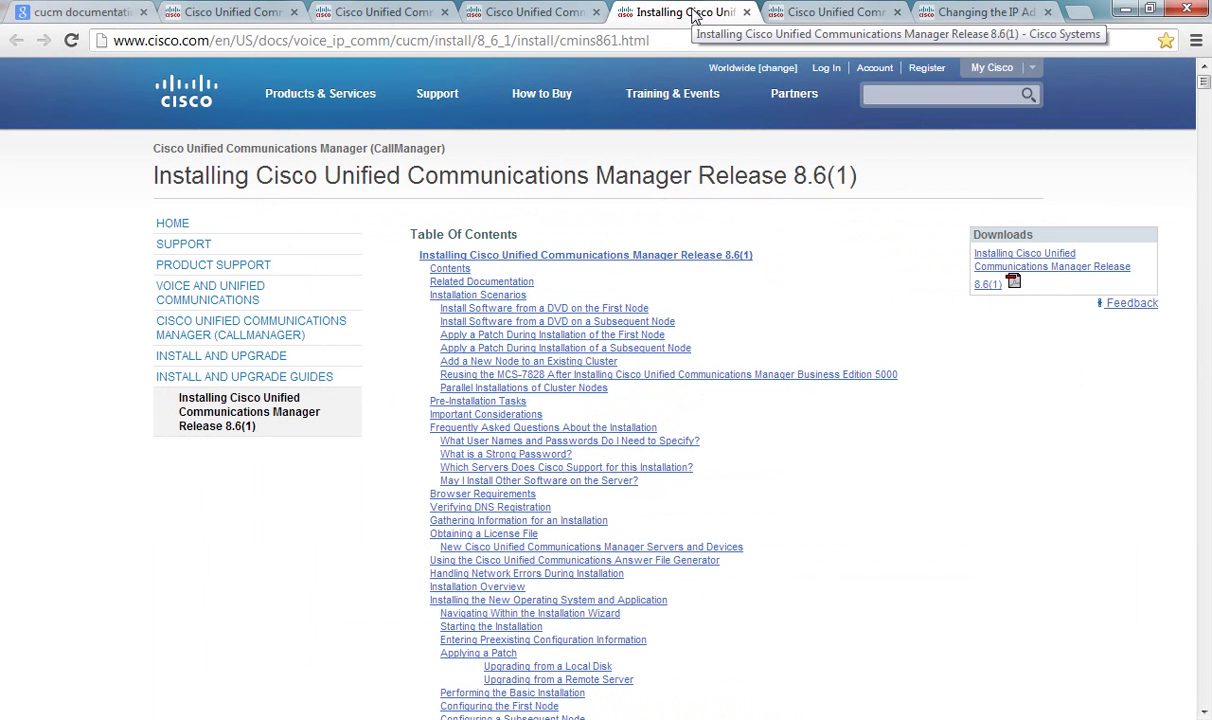
Step: Return to the checklist, check the NTP Server row, then minimize Adobe Reader
key(alt+Tab)
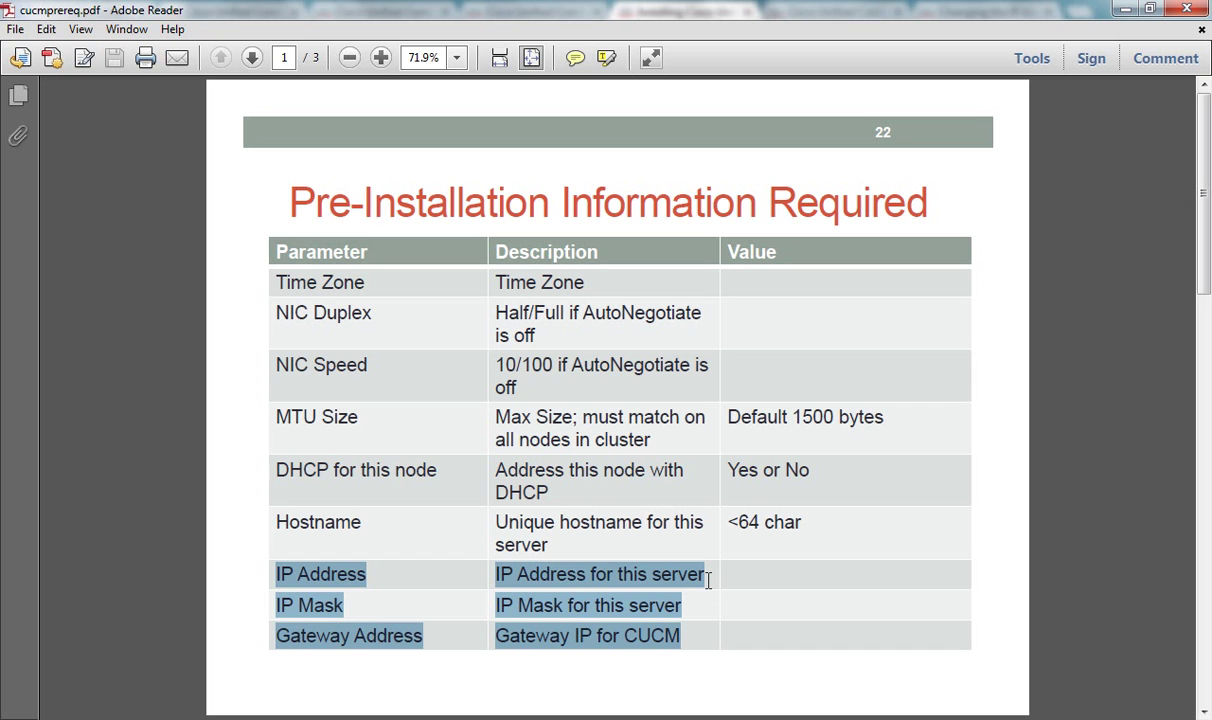
click(1014, 560)
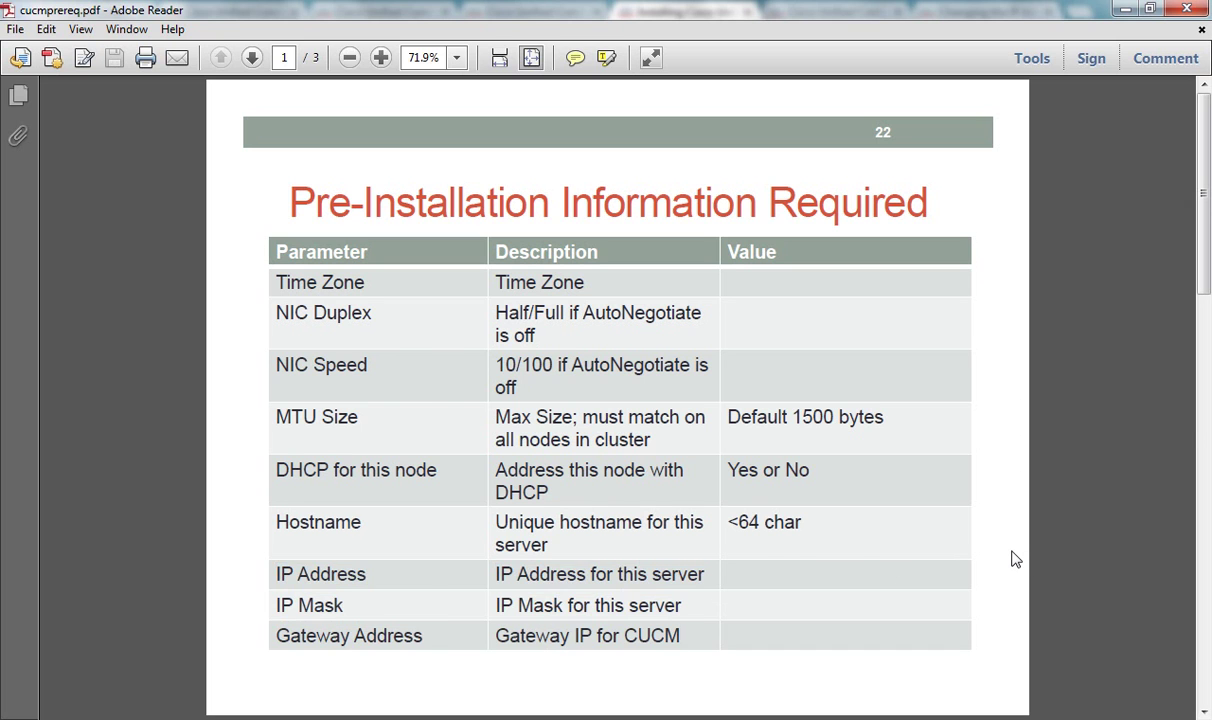
scroll(1012, 560, down, 1)
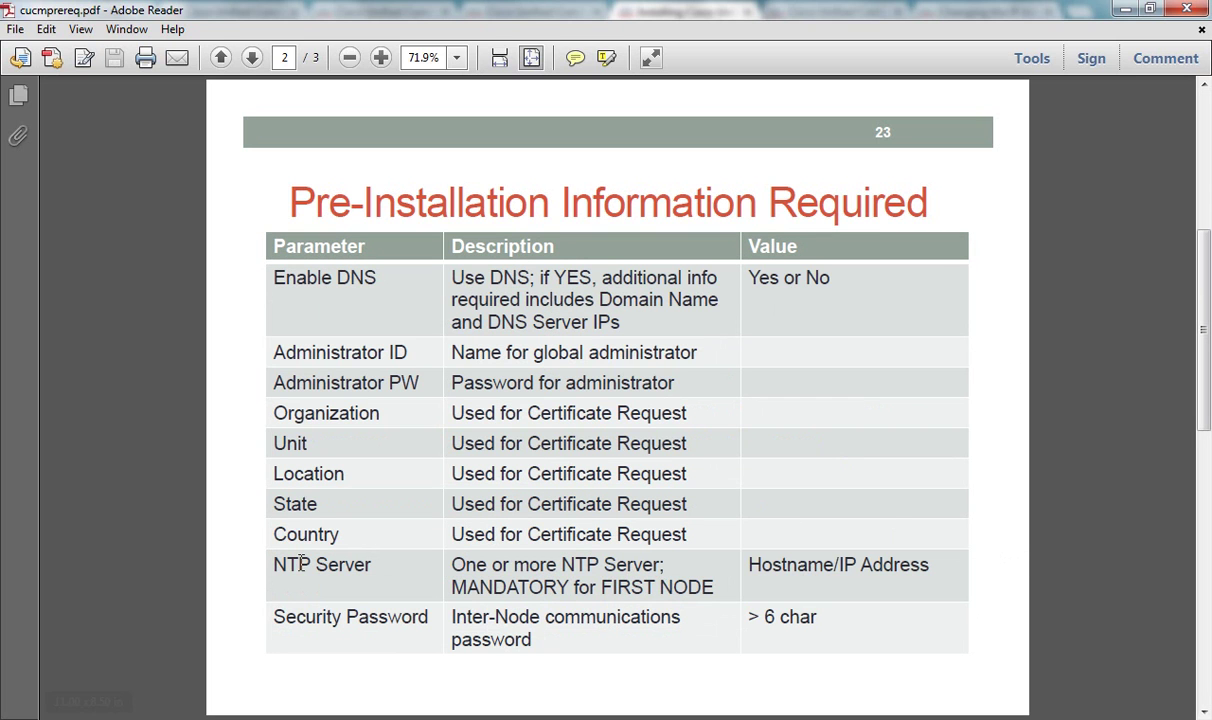
drag(270, 566, 933, 575)
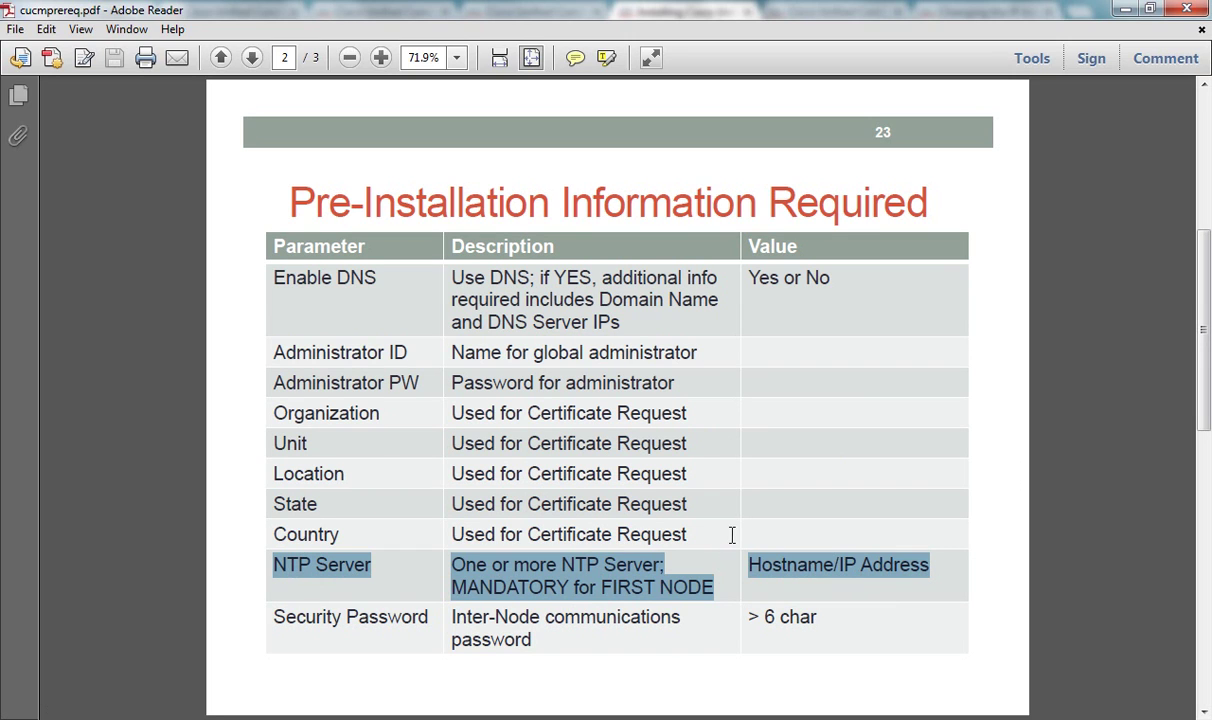
click(1090, 535)
scroll(1090, 537, down, 2)
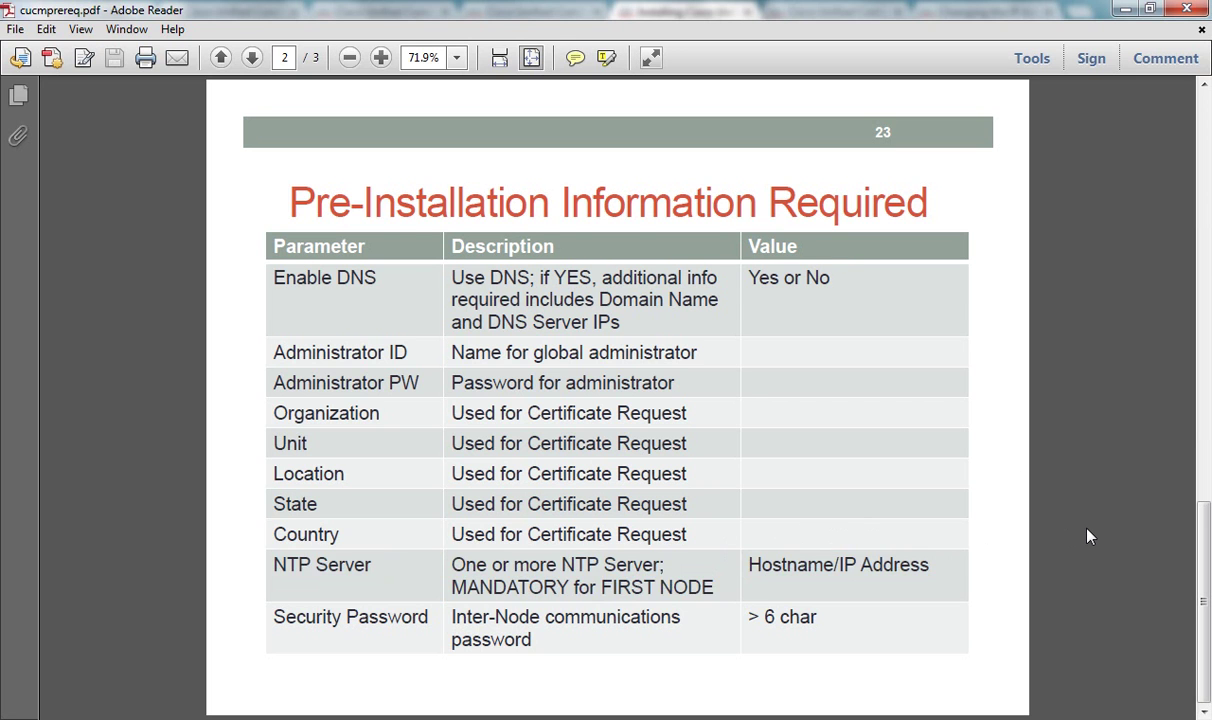
click(1127, 10)
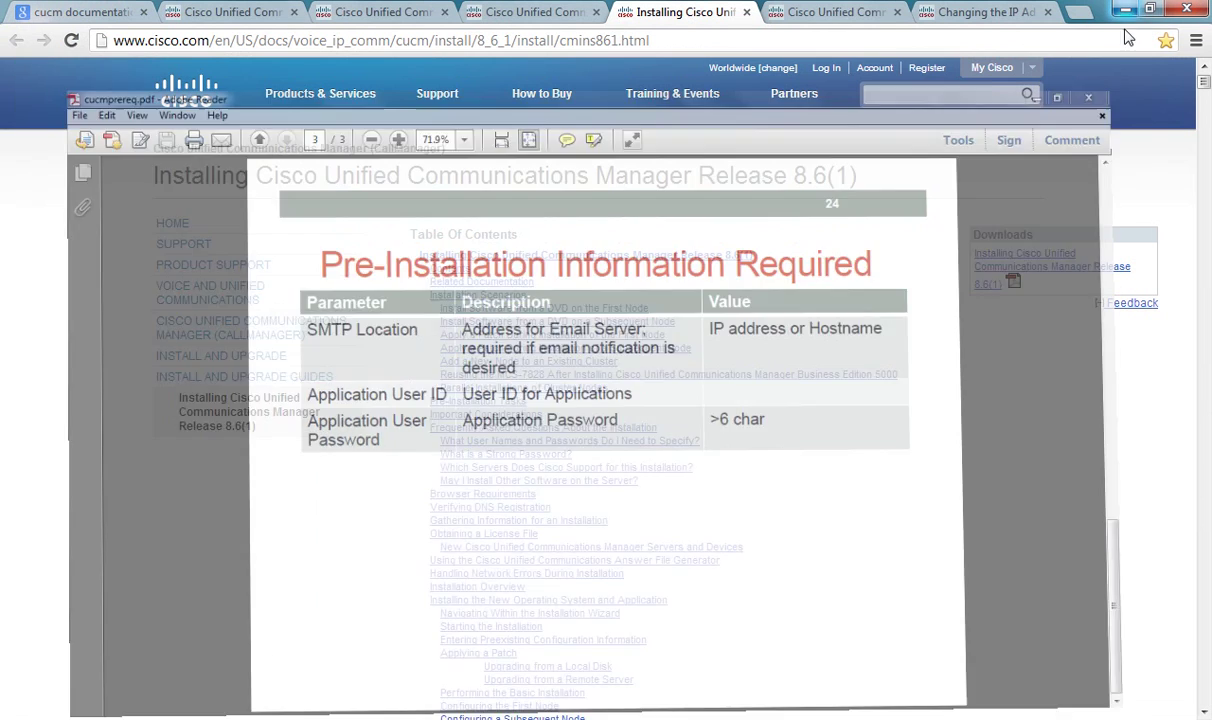
Step: Mark the 'on Virtualized Servers' entry in the 8.6(2a) guide and return to that book page
click(810, 14)
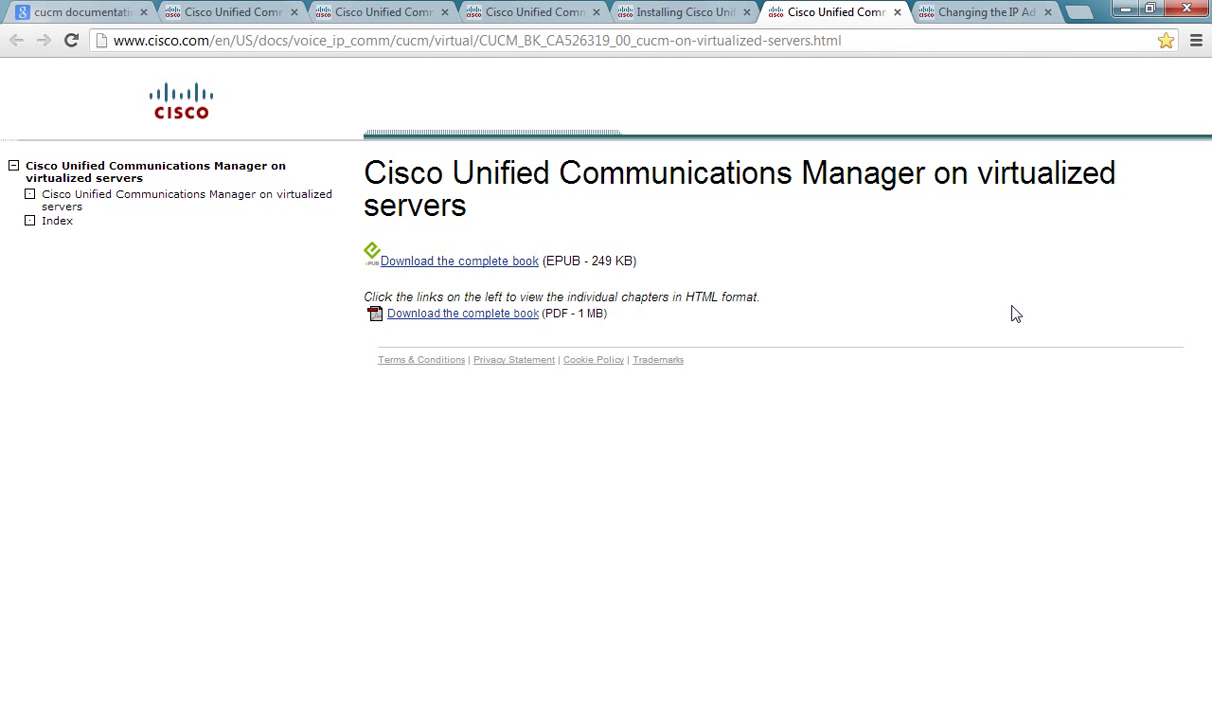
click(504, 18)
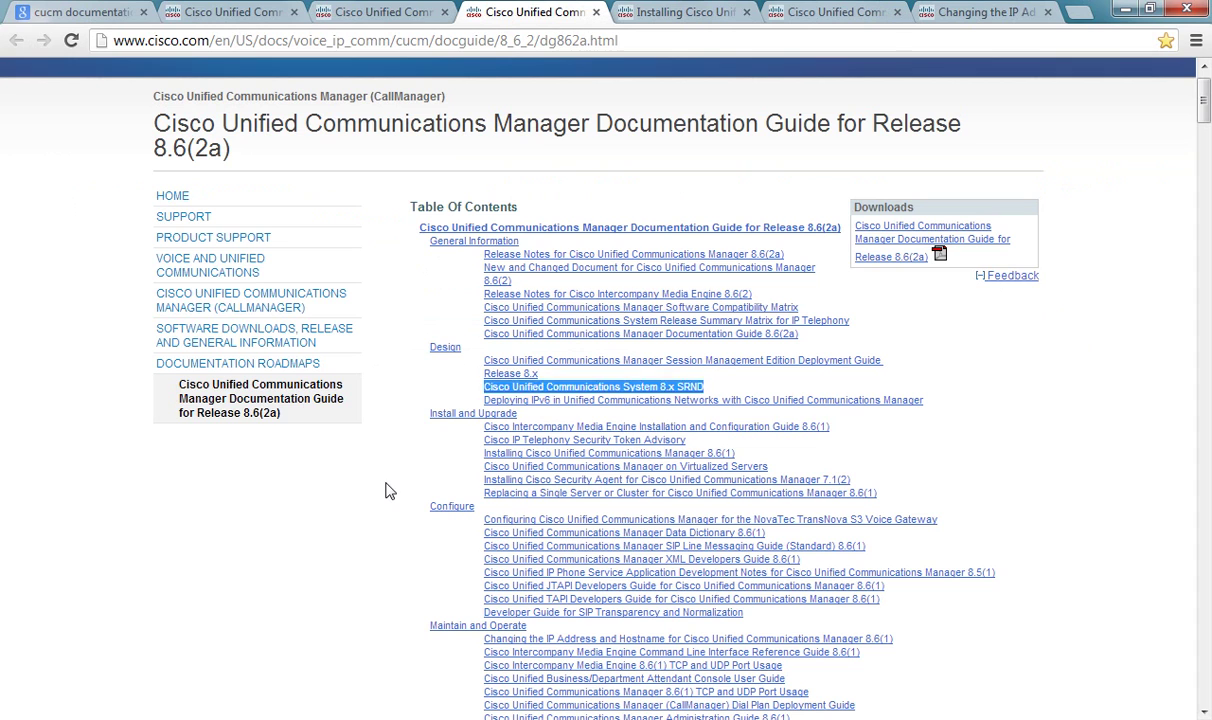
click(420, 445)
drag(460, 462, 793, 463)
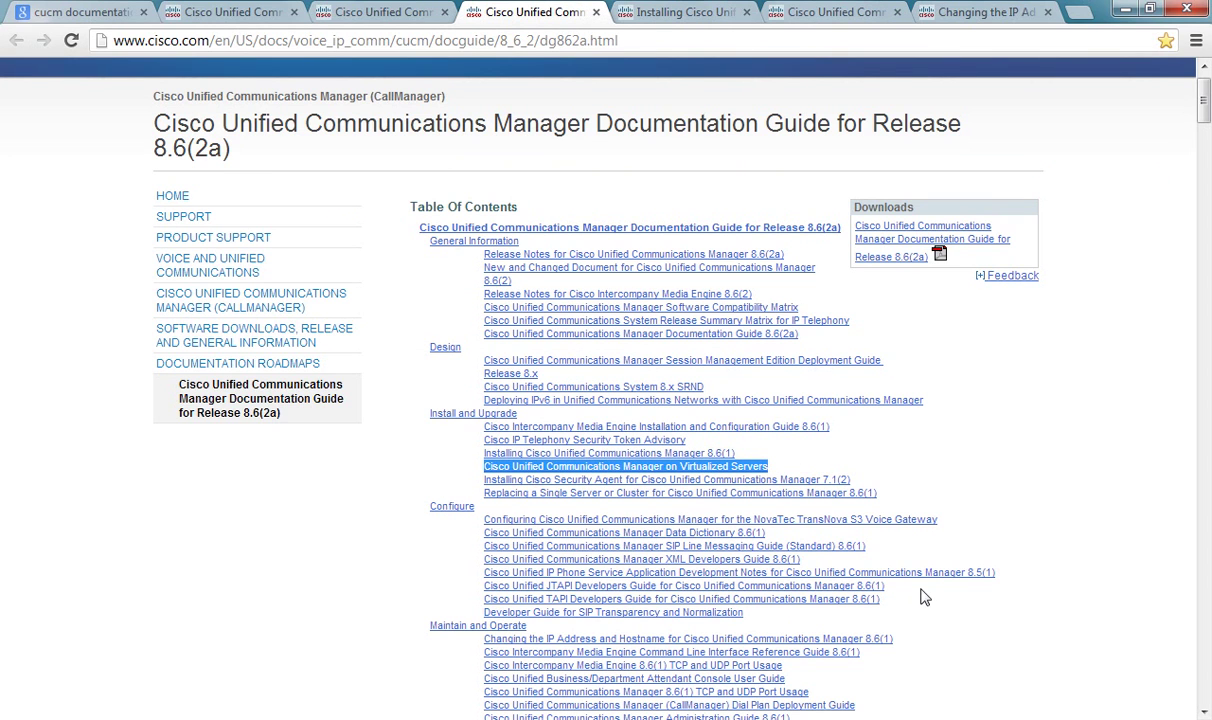
click(838, 14)
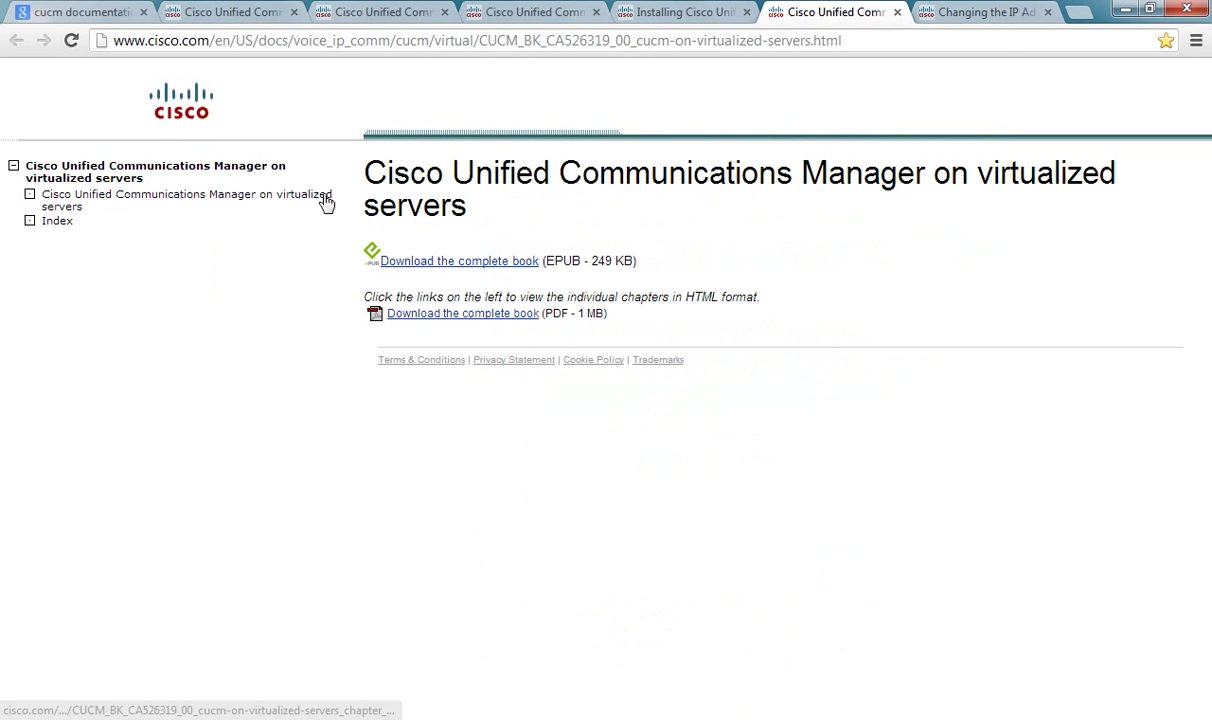
Step: Scroll through the virtualized-servers chapter contents, view the IP-change guide, then minimize Chrome
click(293, 210)
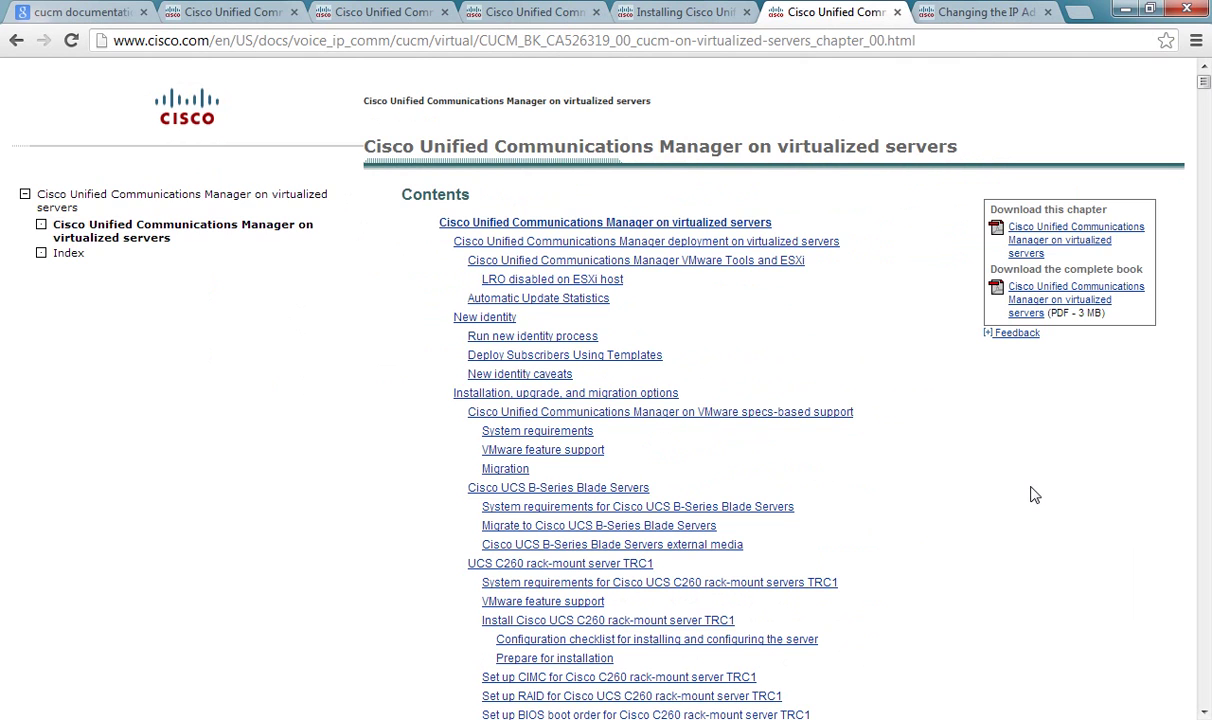
scroll(1031, 495, down, 2)
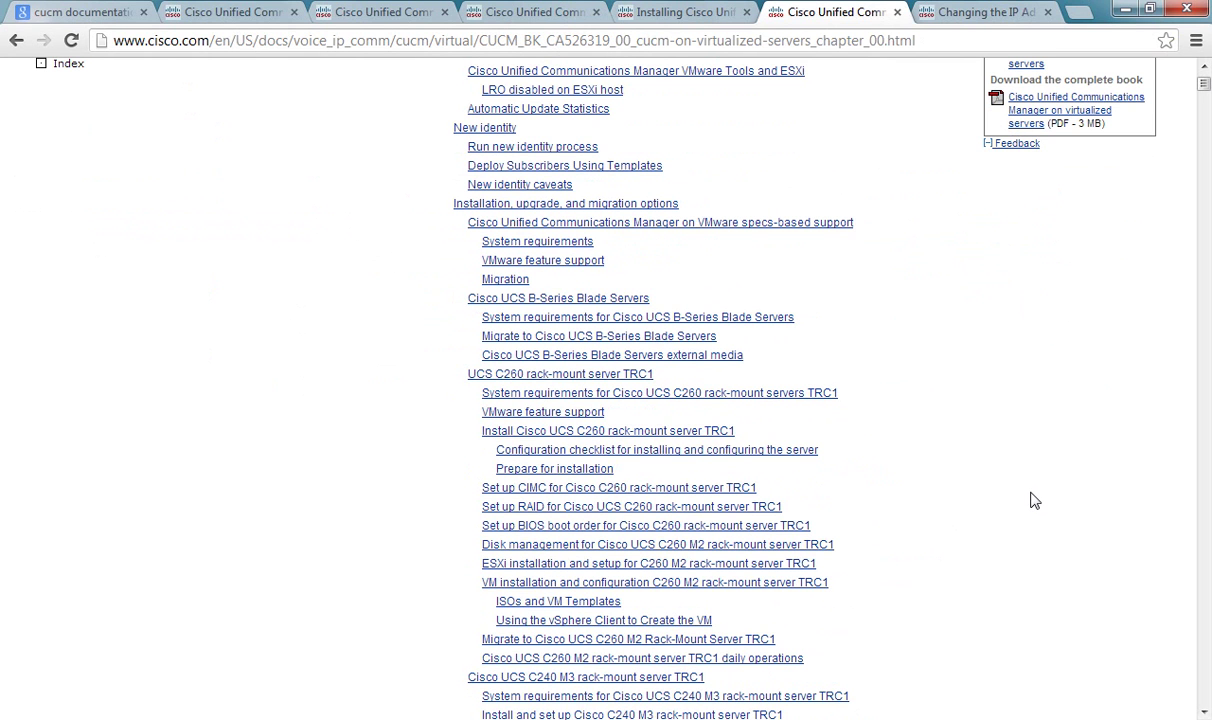
scroll(1034, 500, down, 1)
scroll(1035, 500, down, 3)
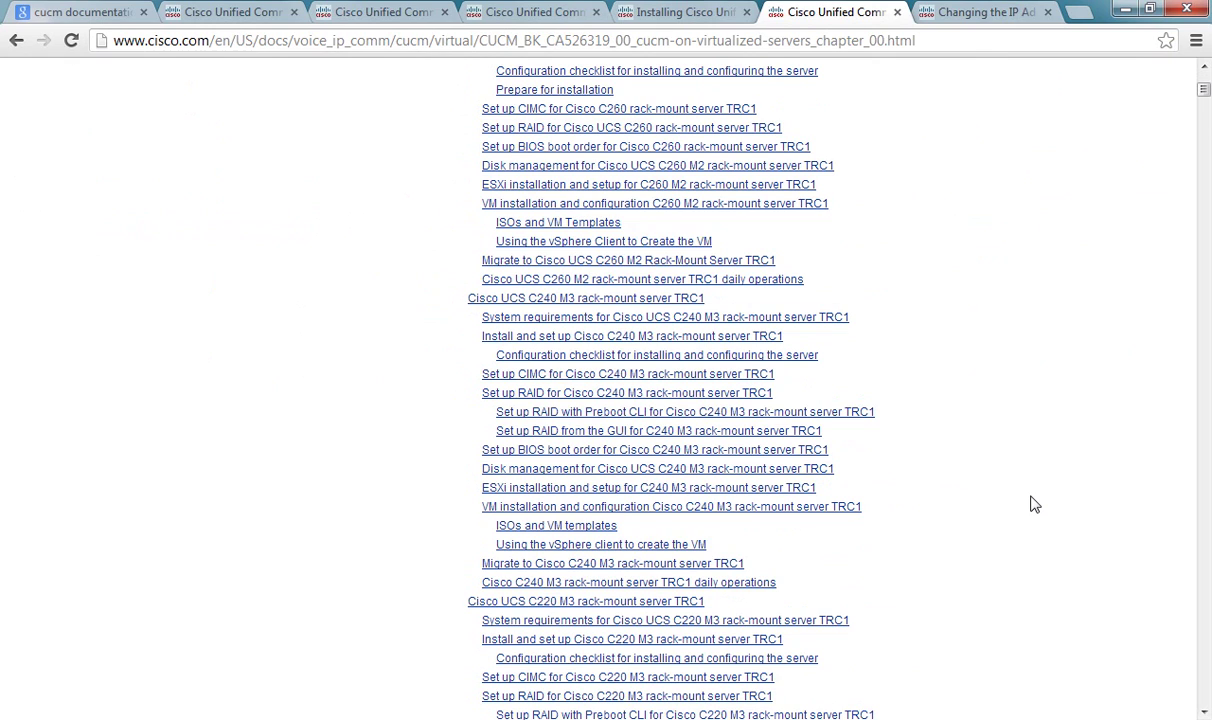
scroll(1034, 503, down, 2)
scroll(1038, 505, down, 5)
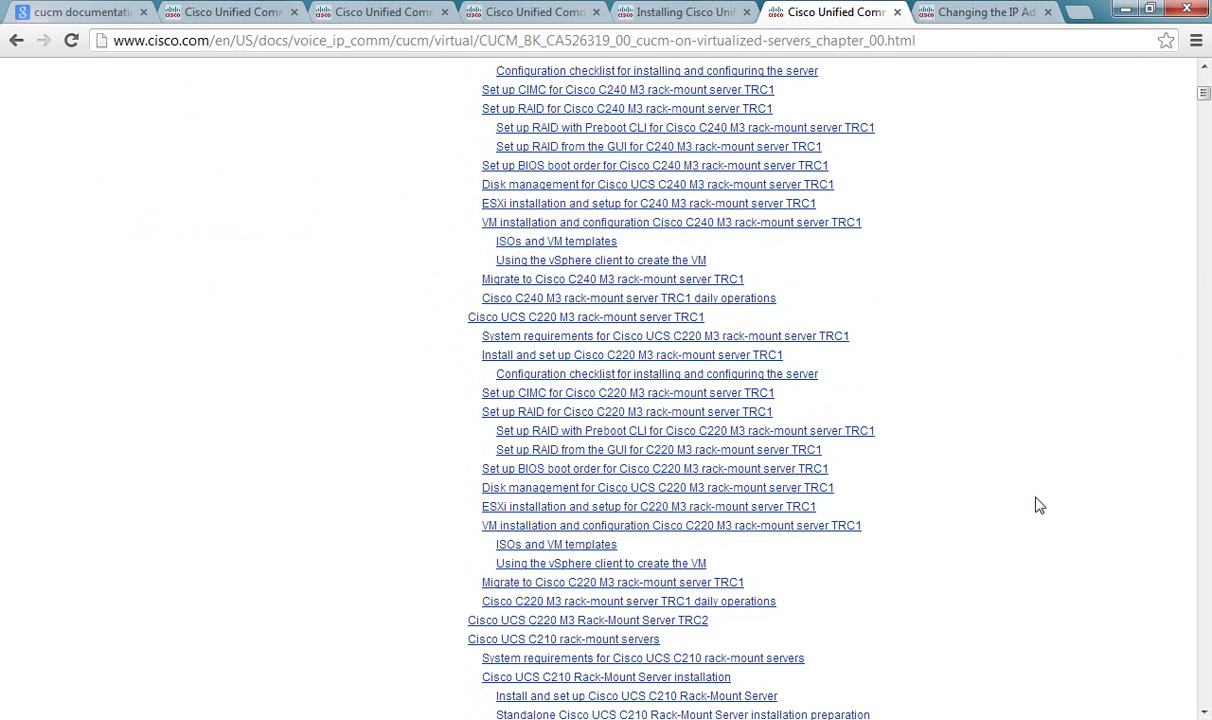
scroll(1038, 505, down, 1)
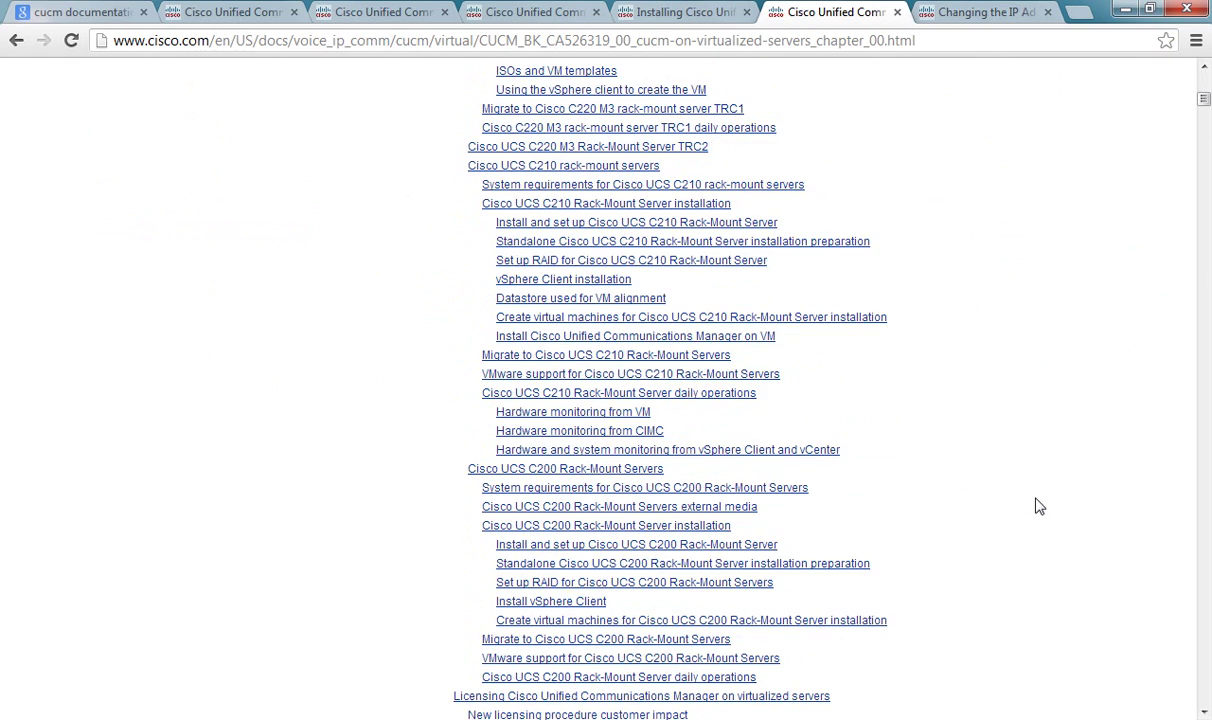
scroll(1040, 495, up, 13)
scroll(1040, 478, up, 1)
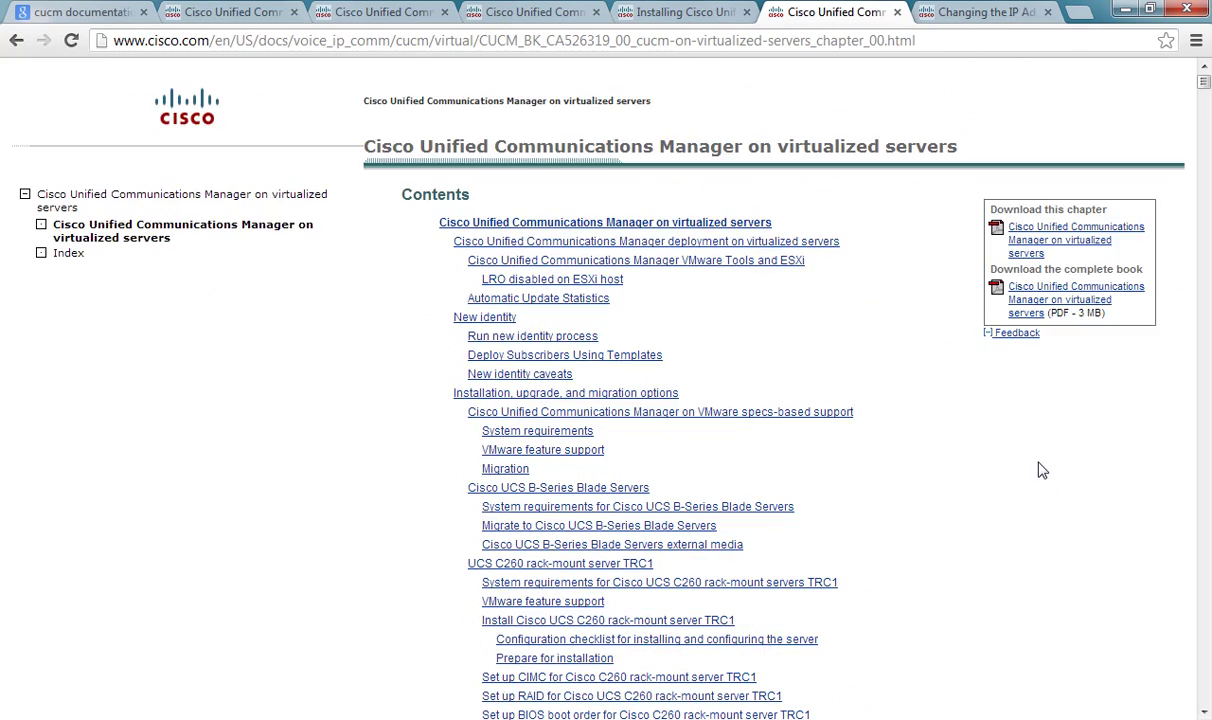
click(955, 14)
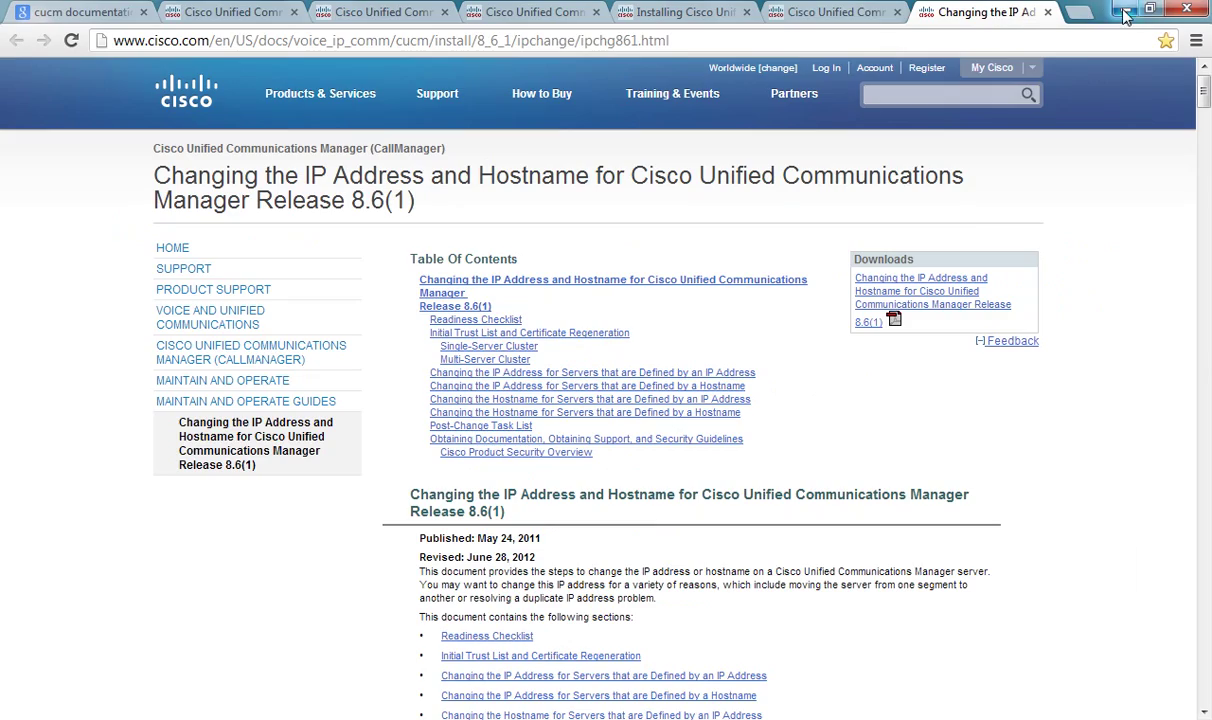
click(1124, 9)
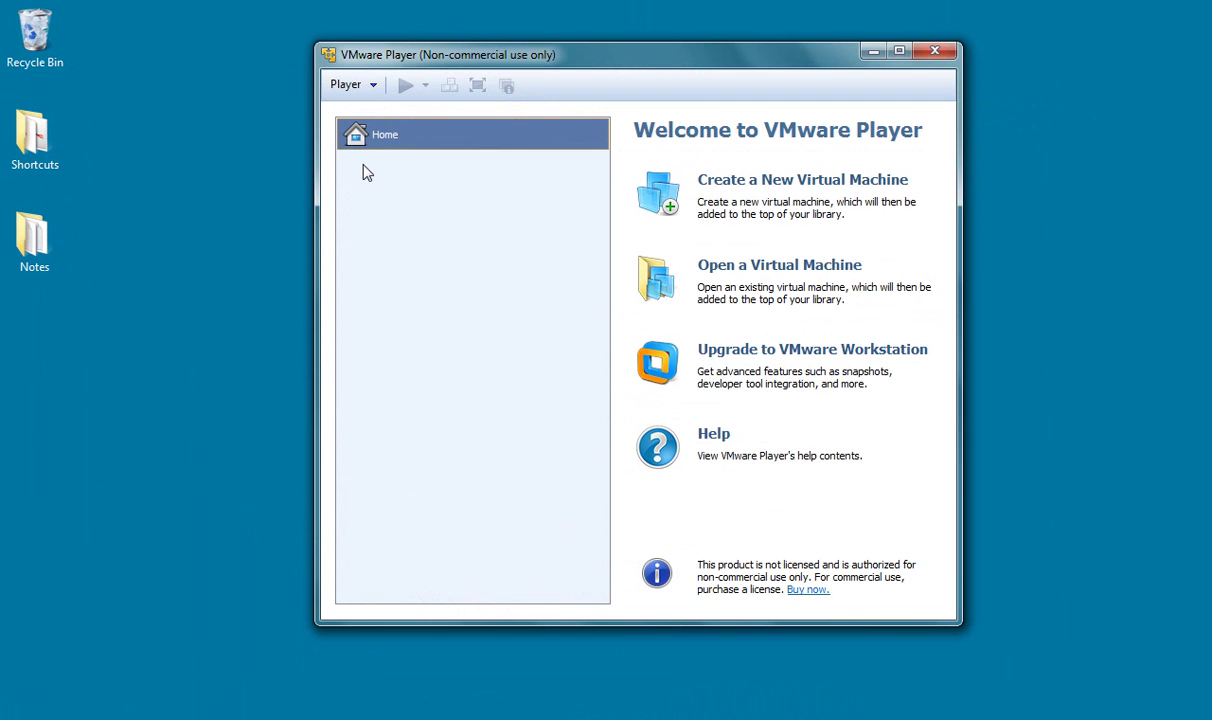
Step: Start a new VM from CUCM8.6-2a.iso with guest OS Linux, Red Hat Enterprise Linux 5
click(680, 182)
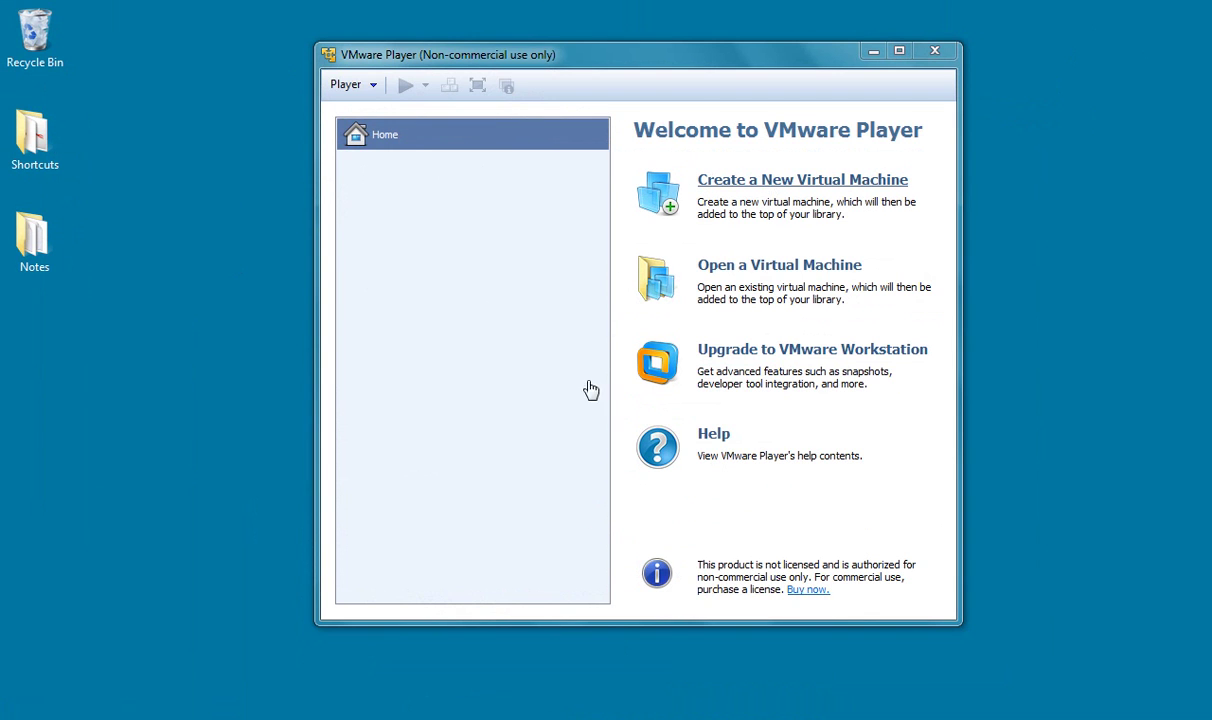
click(452, 350)
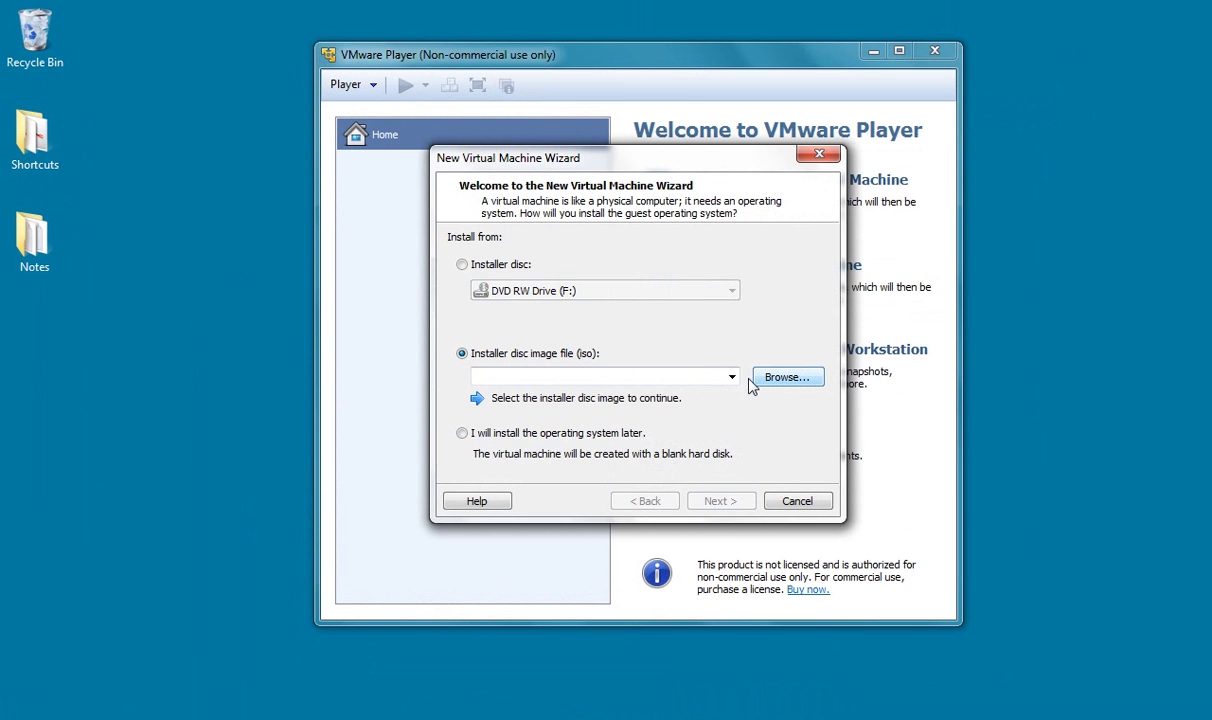
click(778, 377)
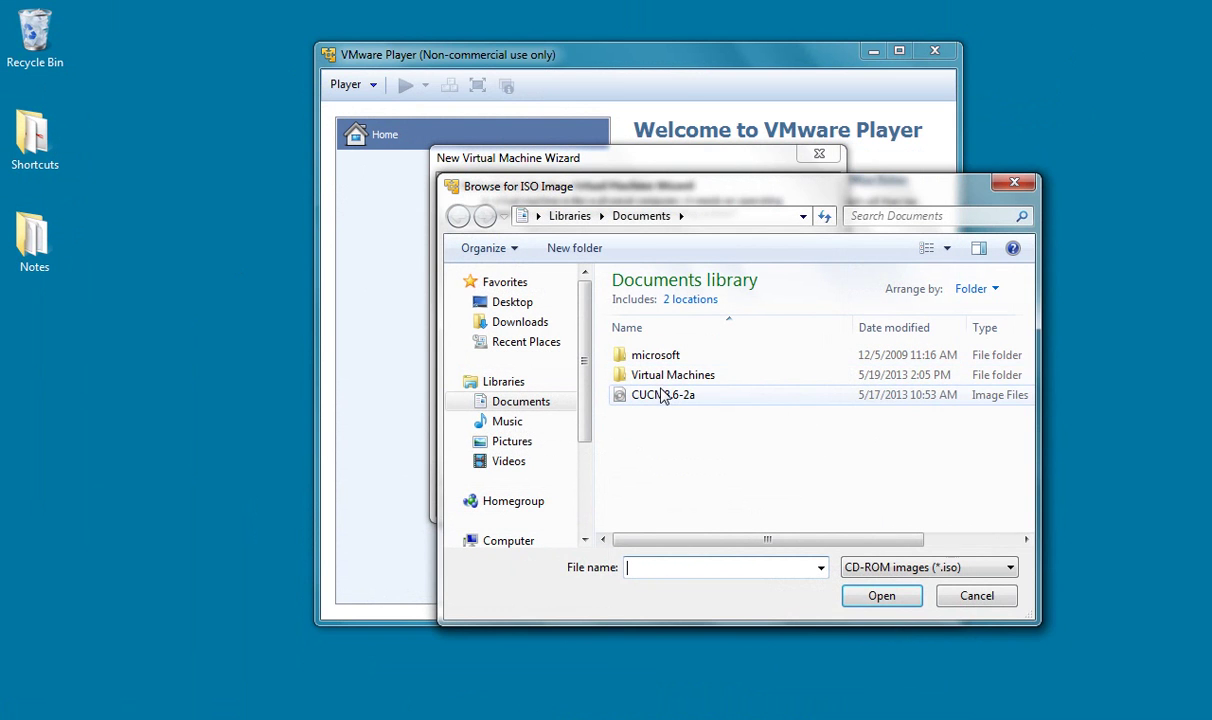
double_click(660, 396)
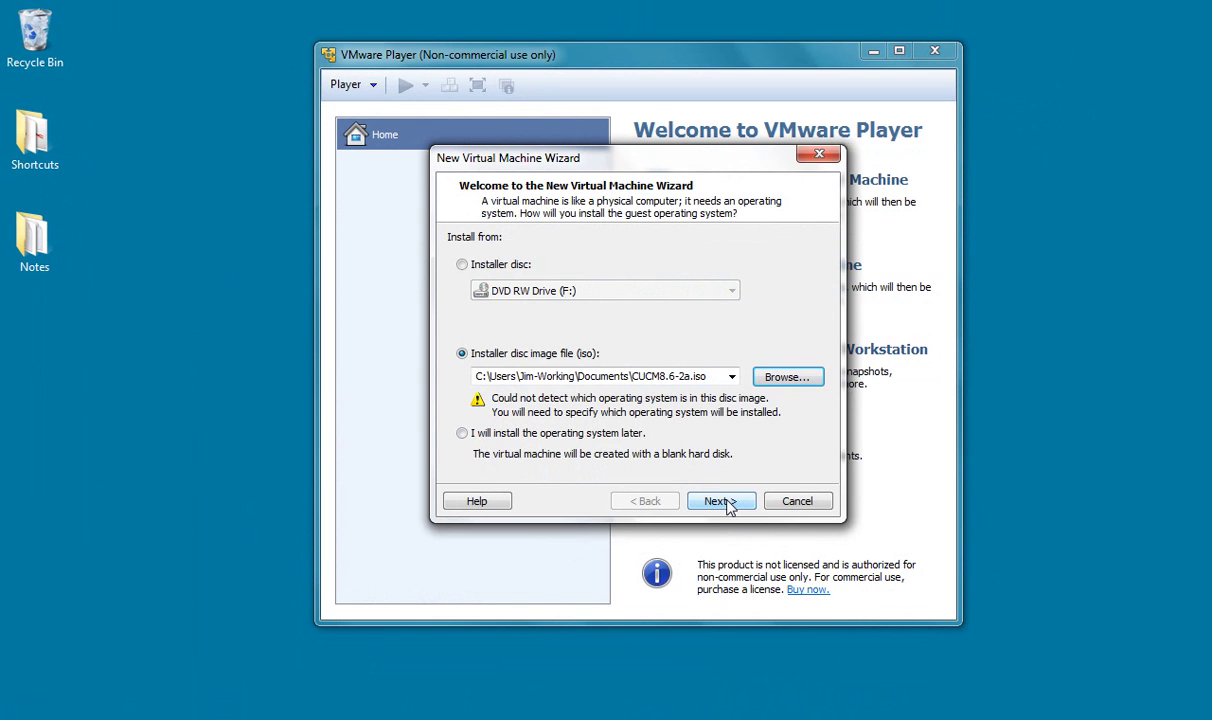
click(722, 501)
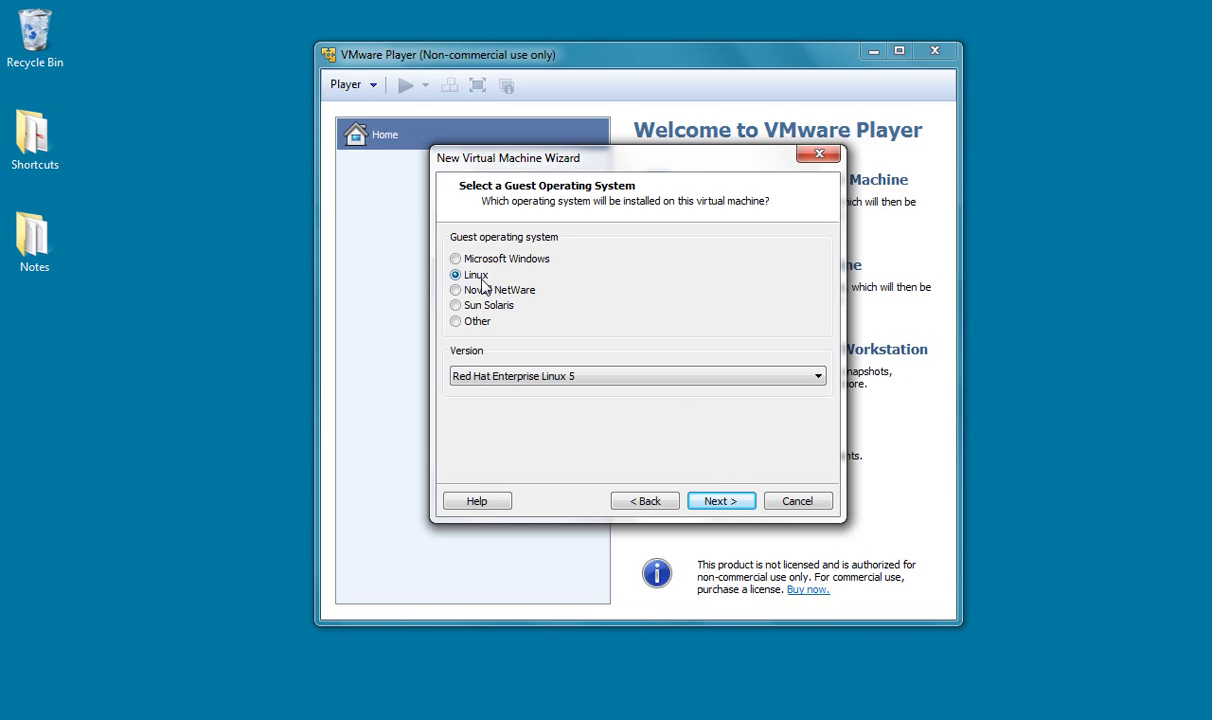
click(598, 388)
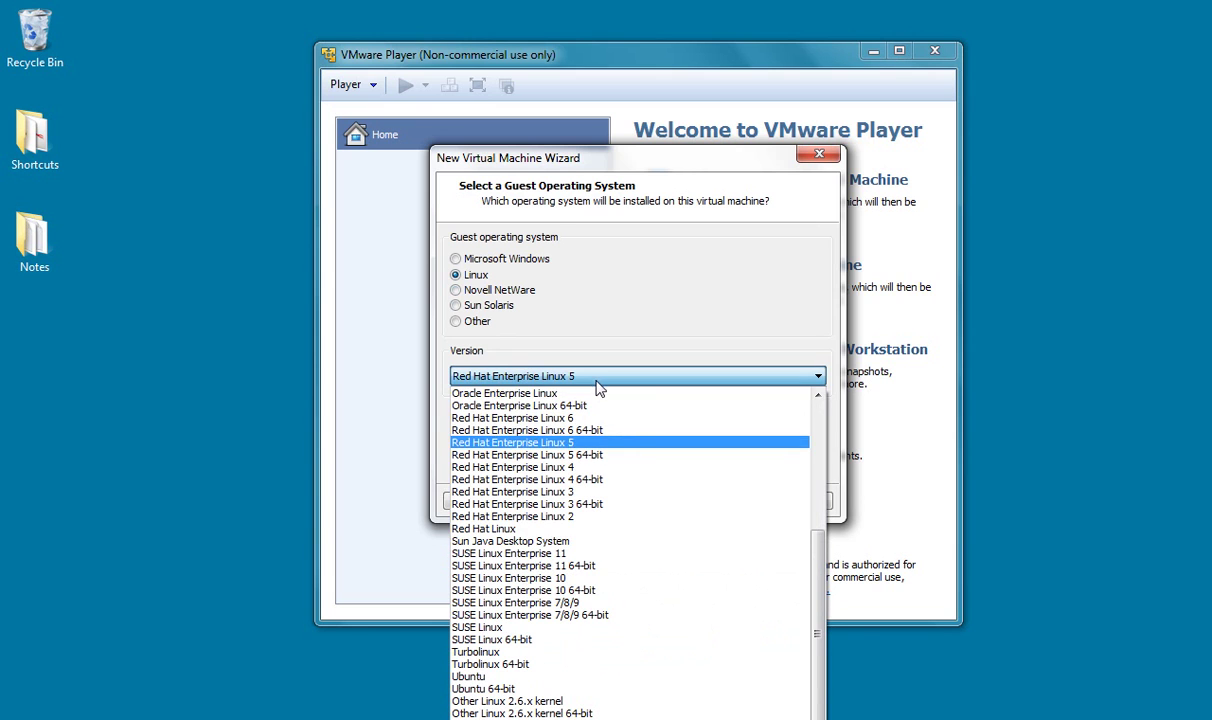
click(596, 447)
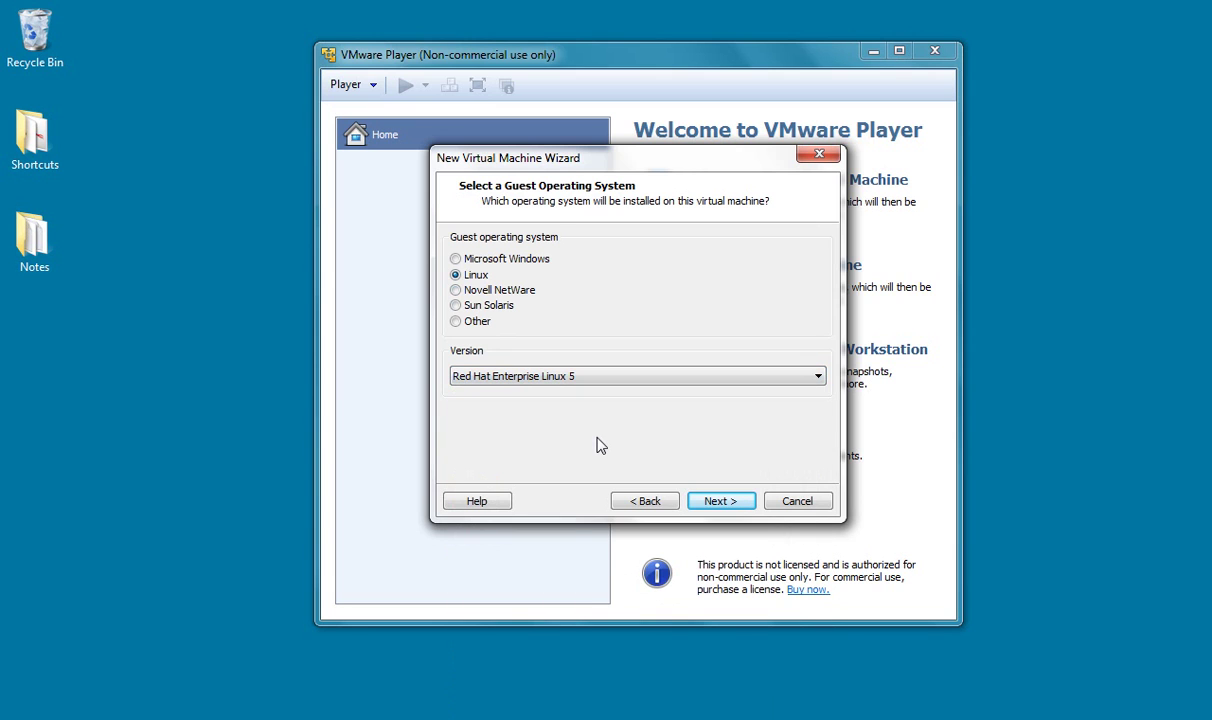
click(716, 506)
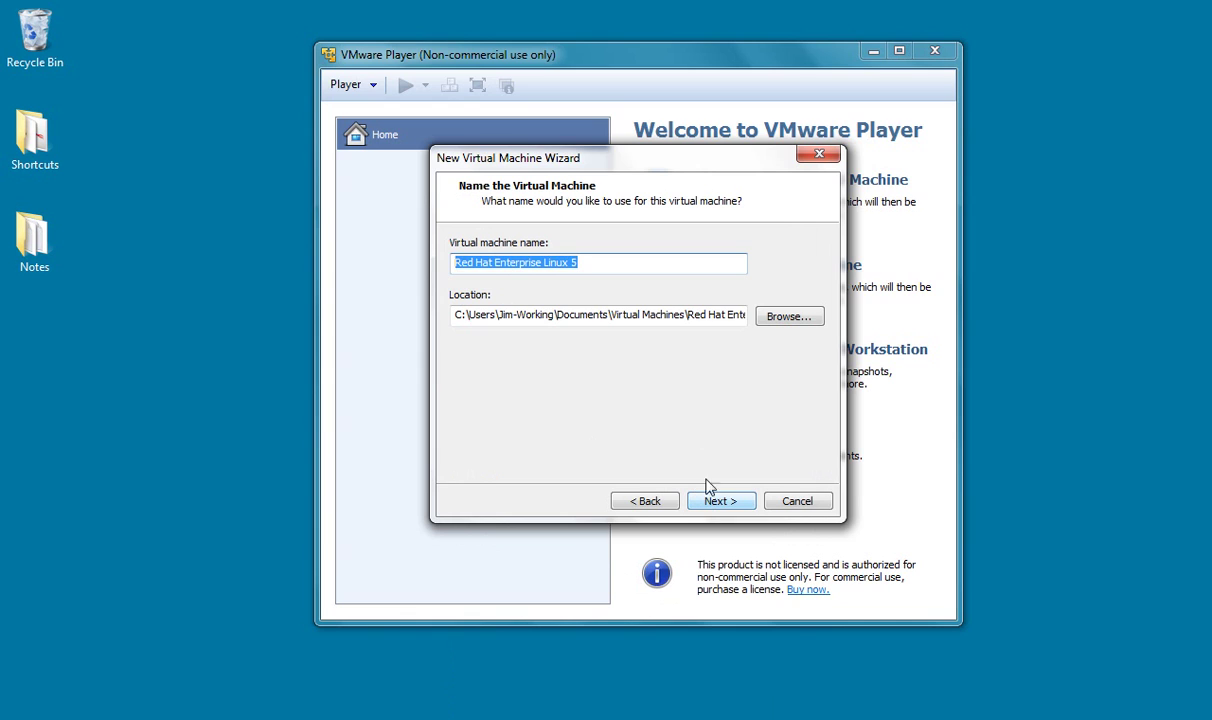
Step: Name the VM CUCM-Publisher with an 80 GB single-file disk, reaching the Ready to Create summary
text(C)
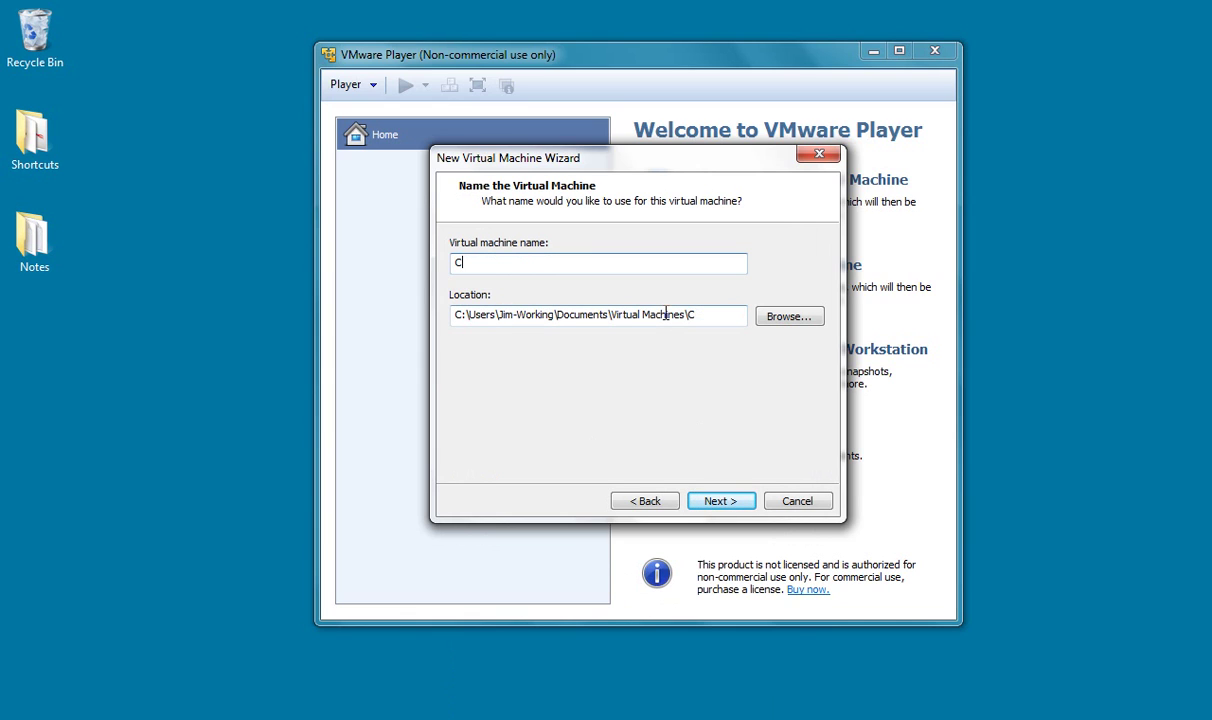
text(UCM-Publisher)
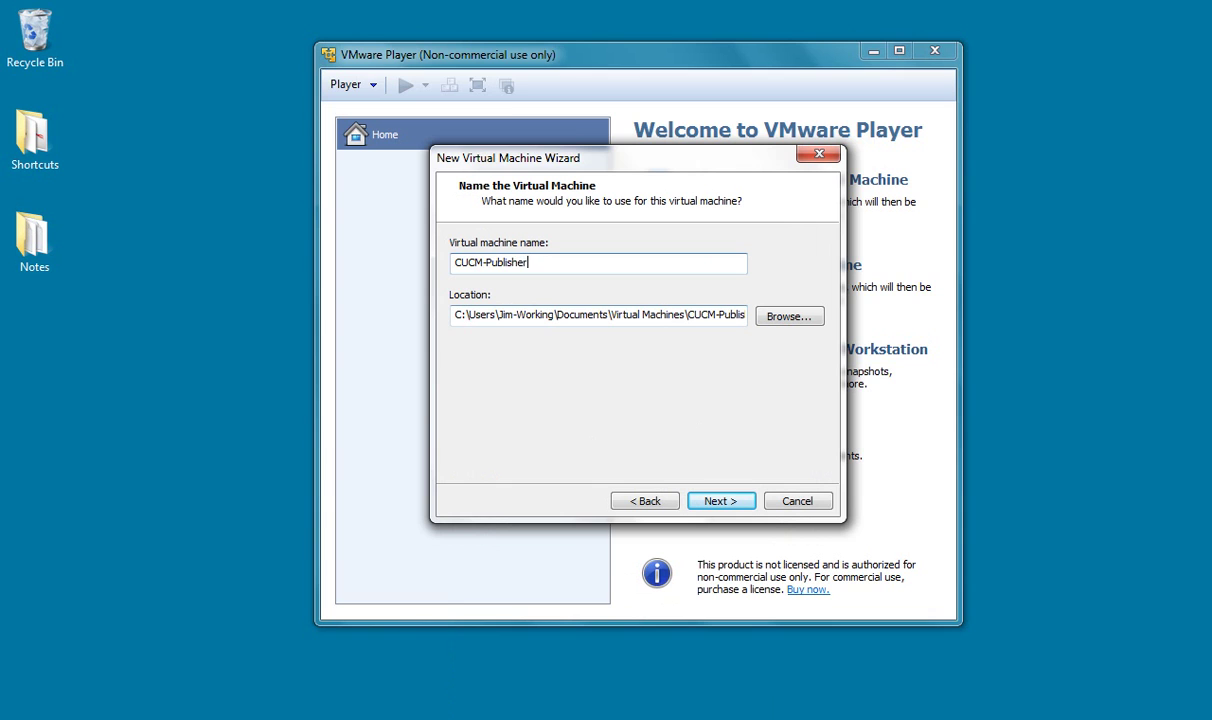
click(720, 501)
click(602, 285)
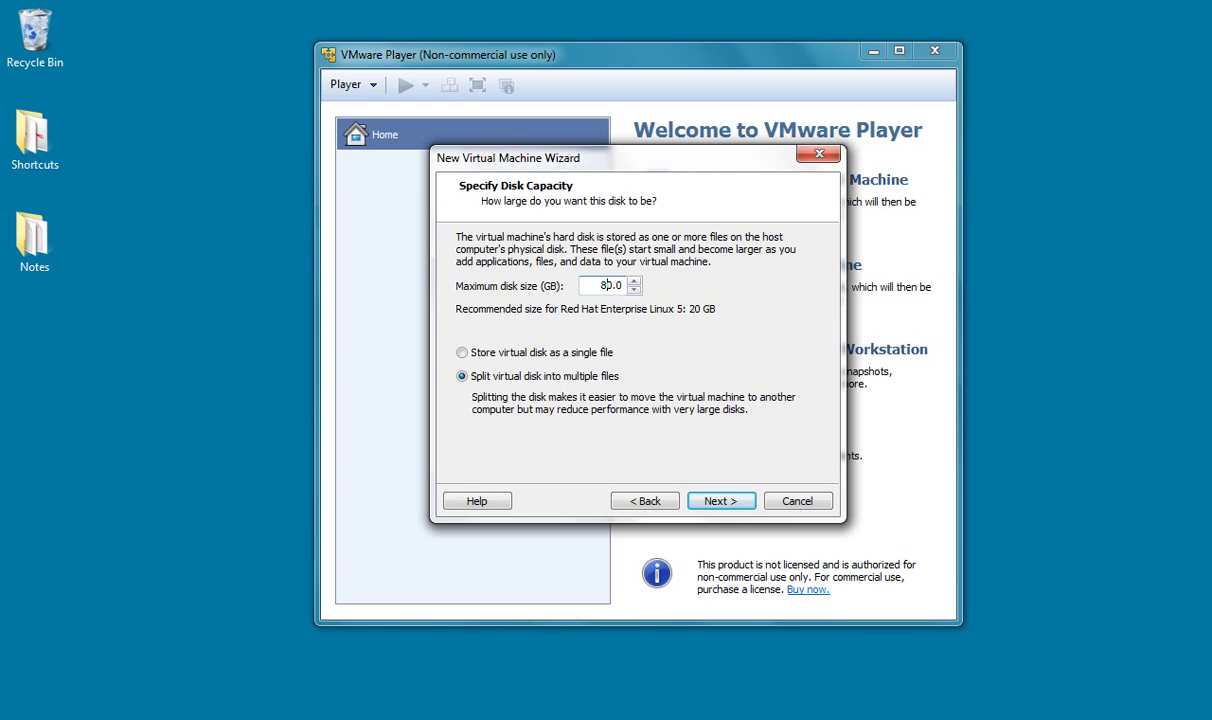
click(461, 352)
click(722, 502)
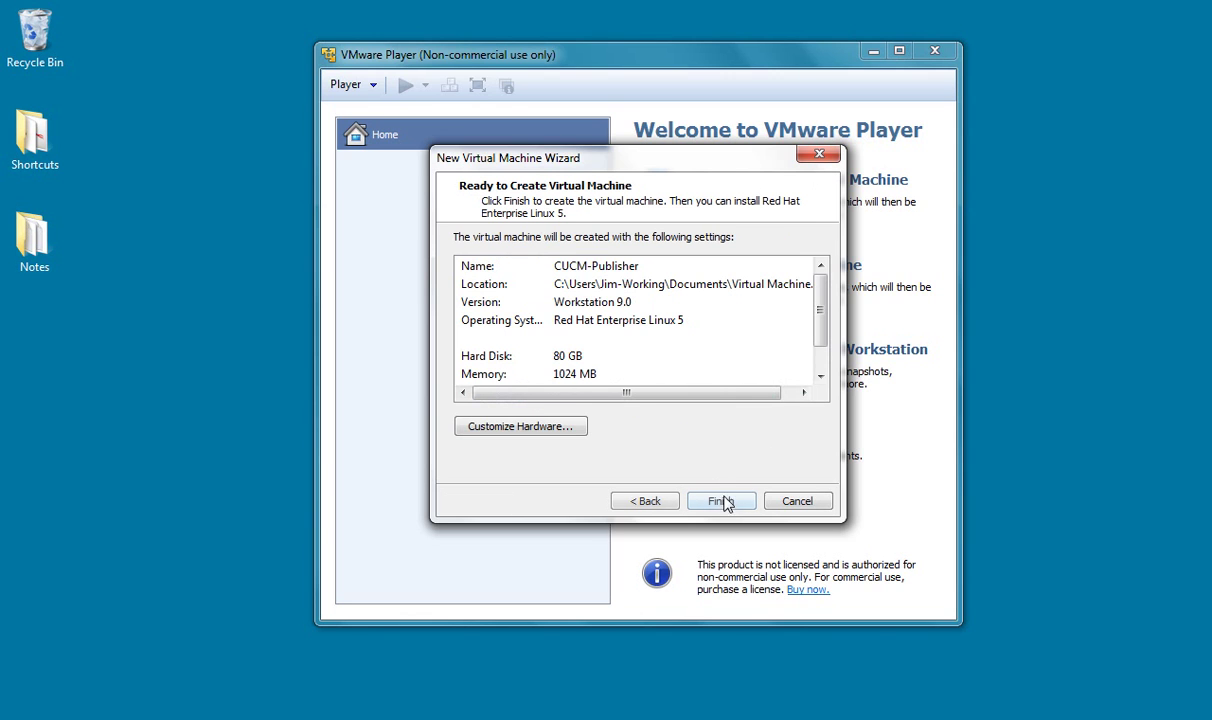
Step: In the new VM's hardware settings, set the memory to 4096 MB
click(572, 430)
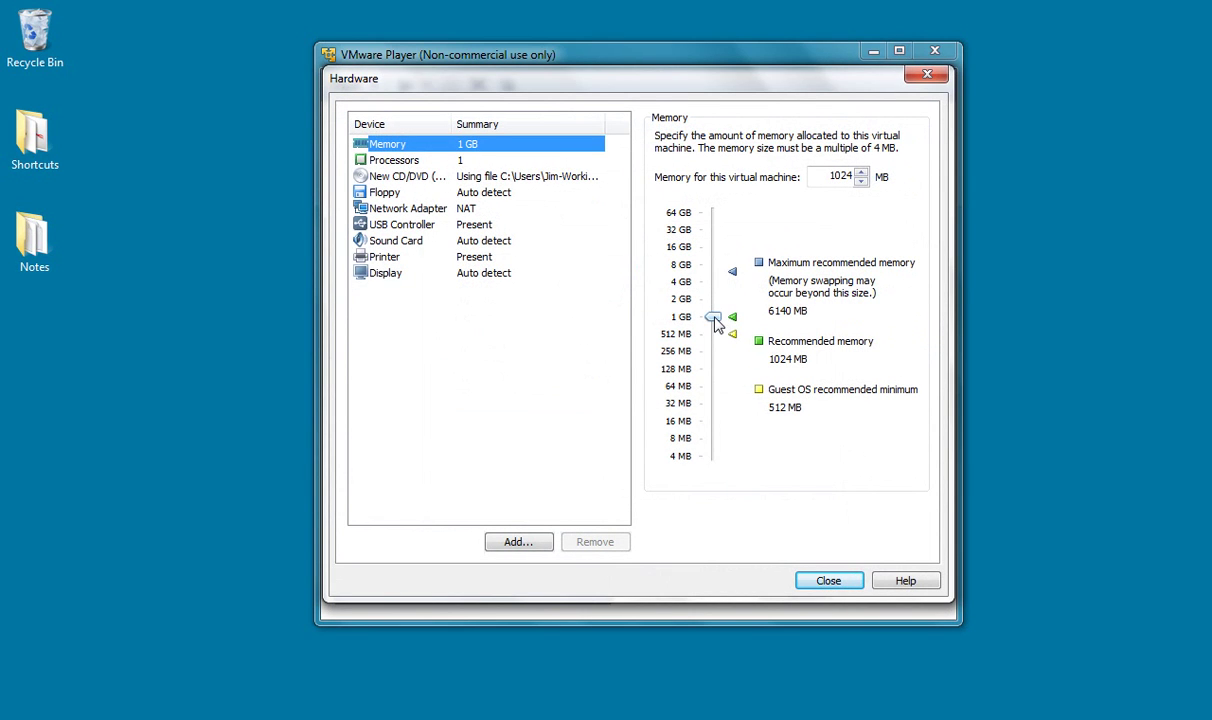
double_click(840, 176)
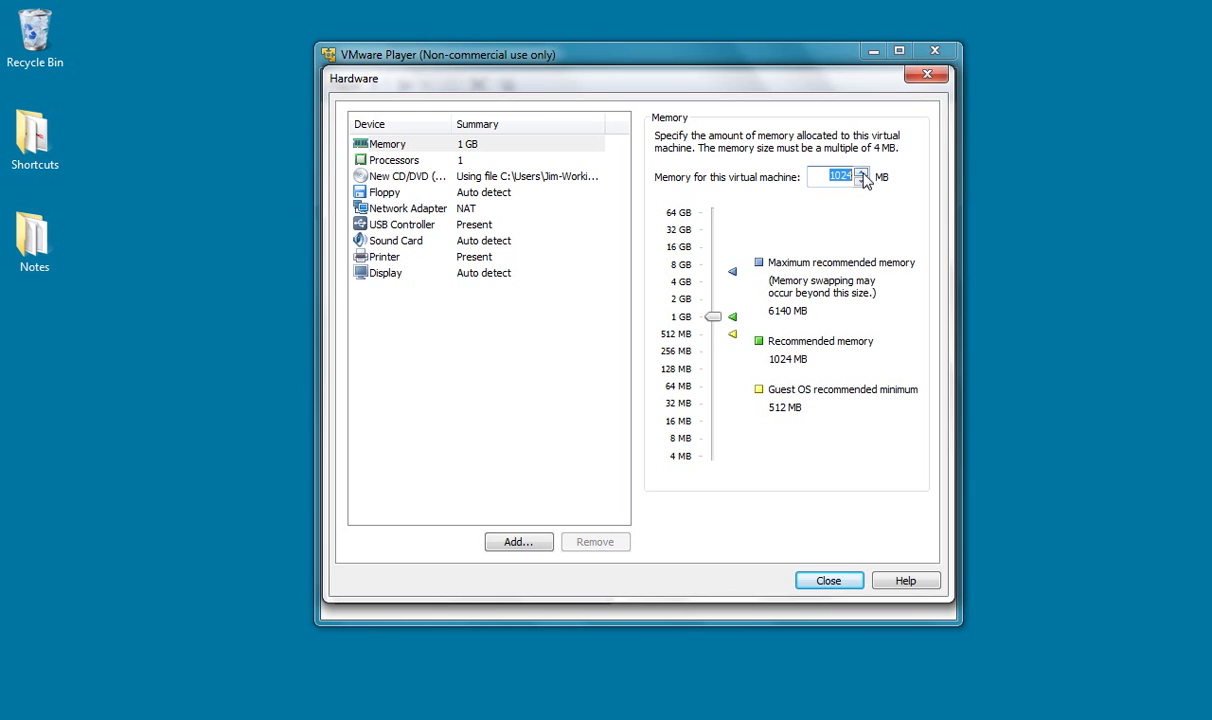
text(4096)
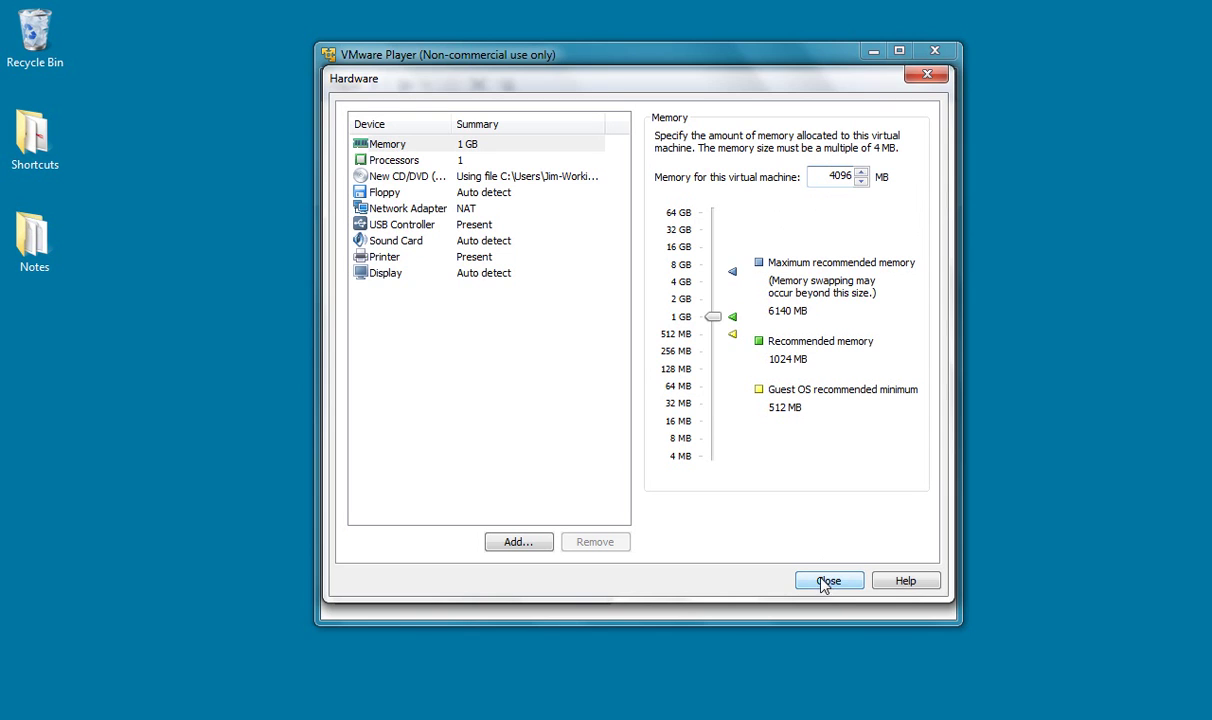
Step: Set the network adapter to Bridged, replicating the physical network connection state
click(425, 210)
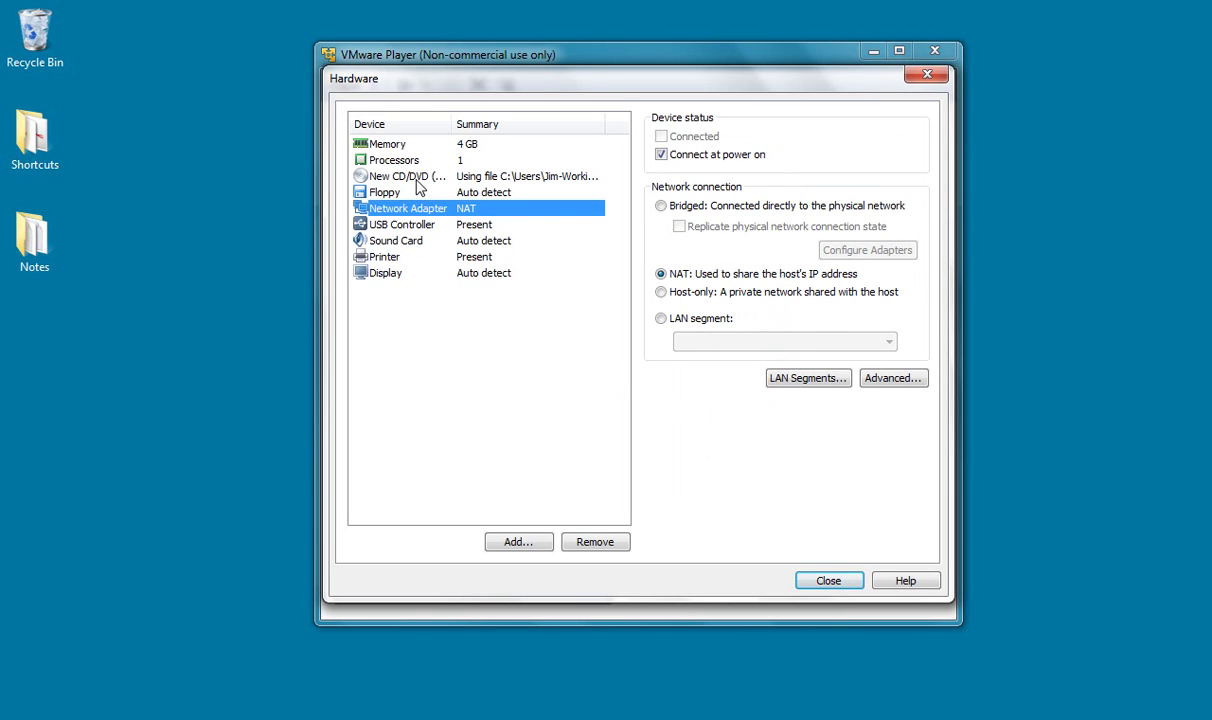
click(661, 206)
click(679, 227)
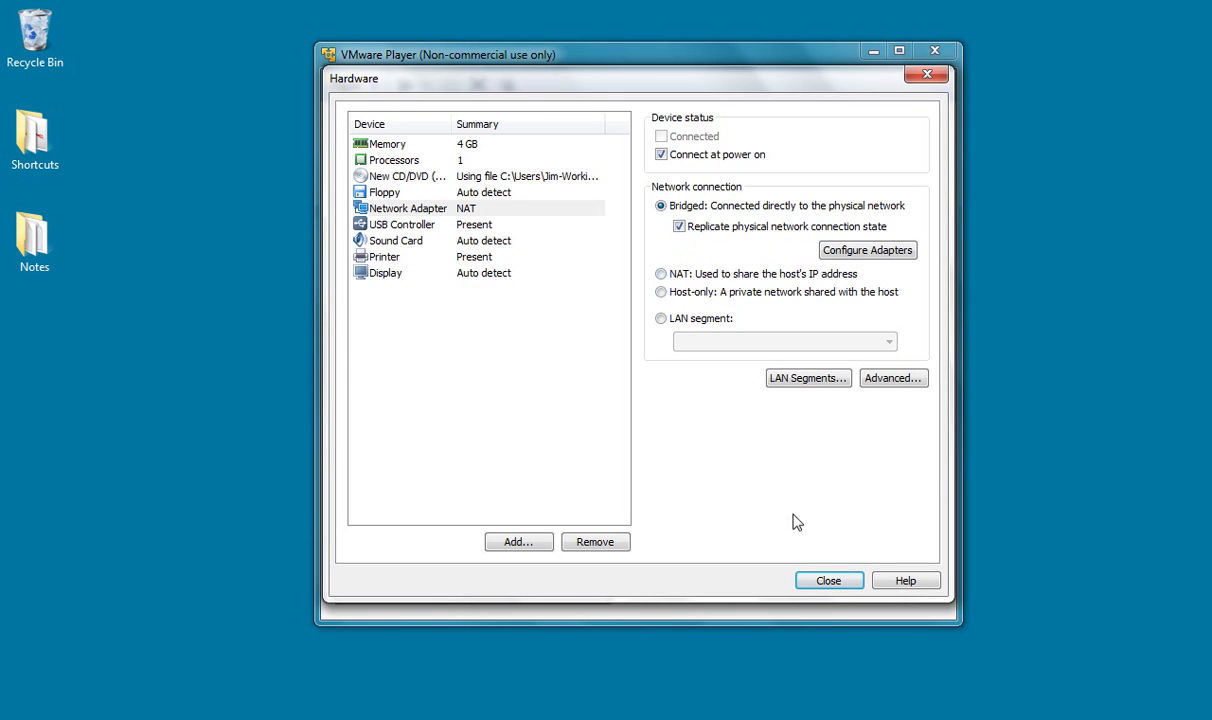
click(830, 580)
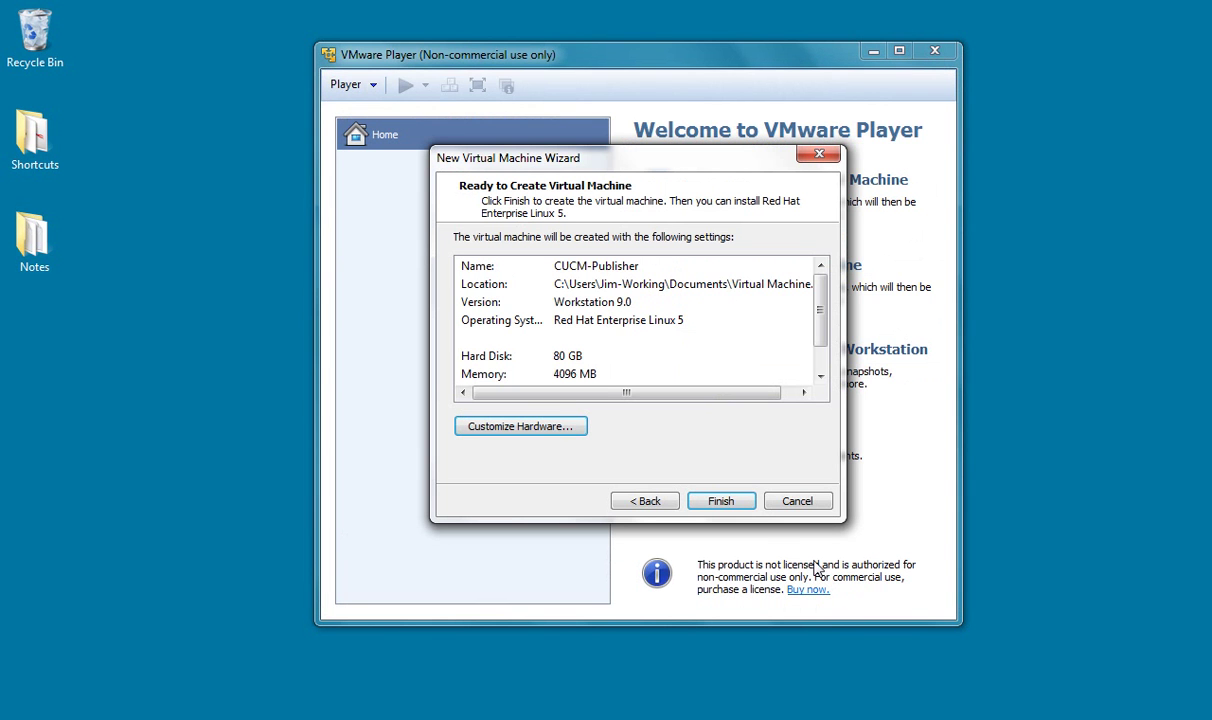
Step: Finish creating CUCM-Publisher, power it on, and postpone the VMware Tools download
click(719, 500)
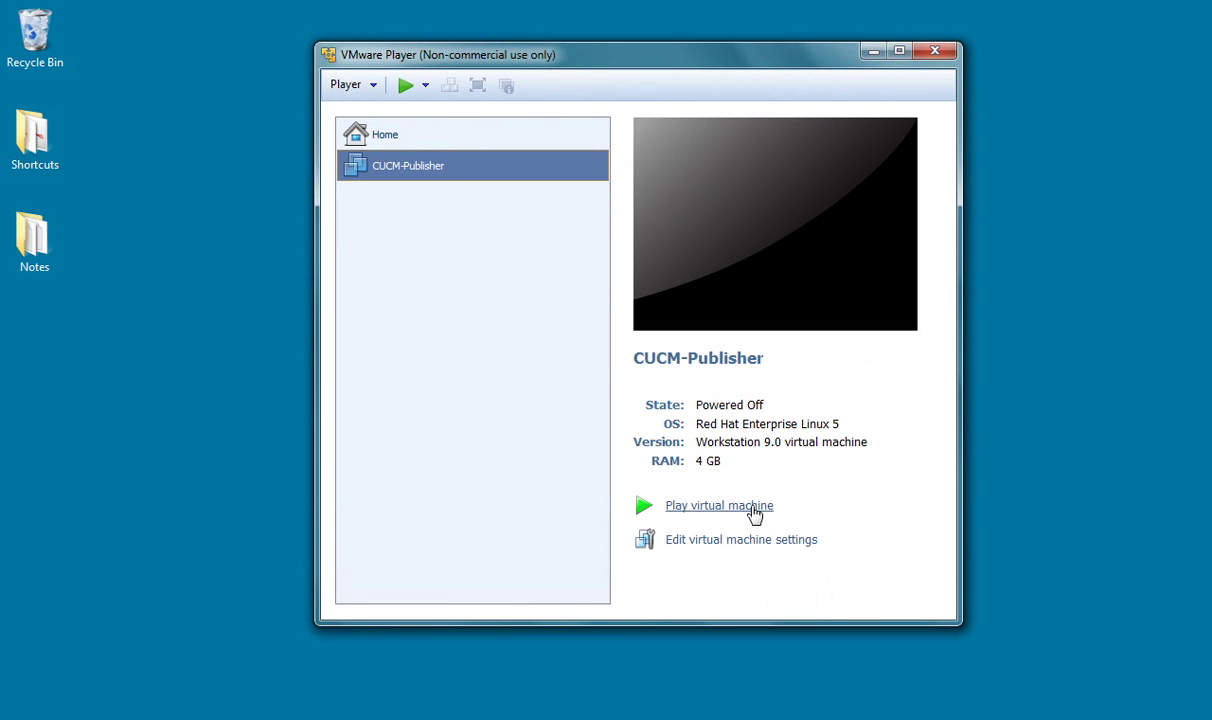
click(753, 520)
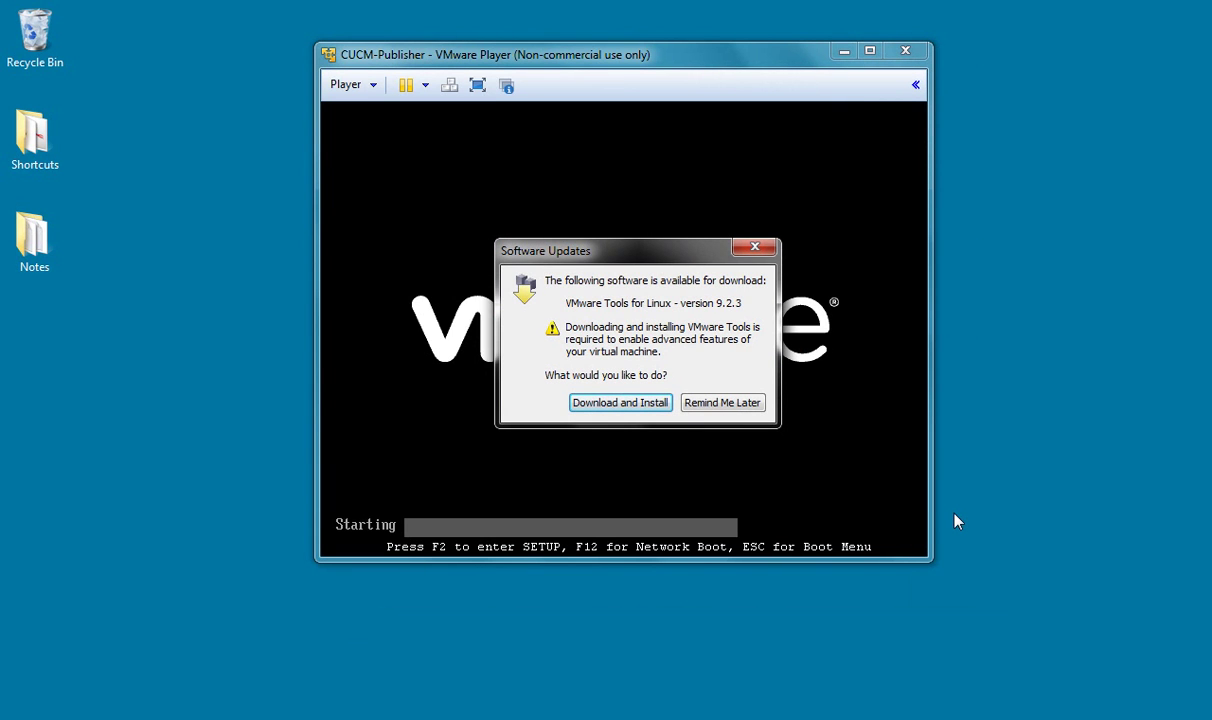
click(738, 405)
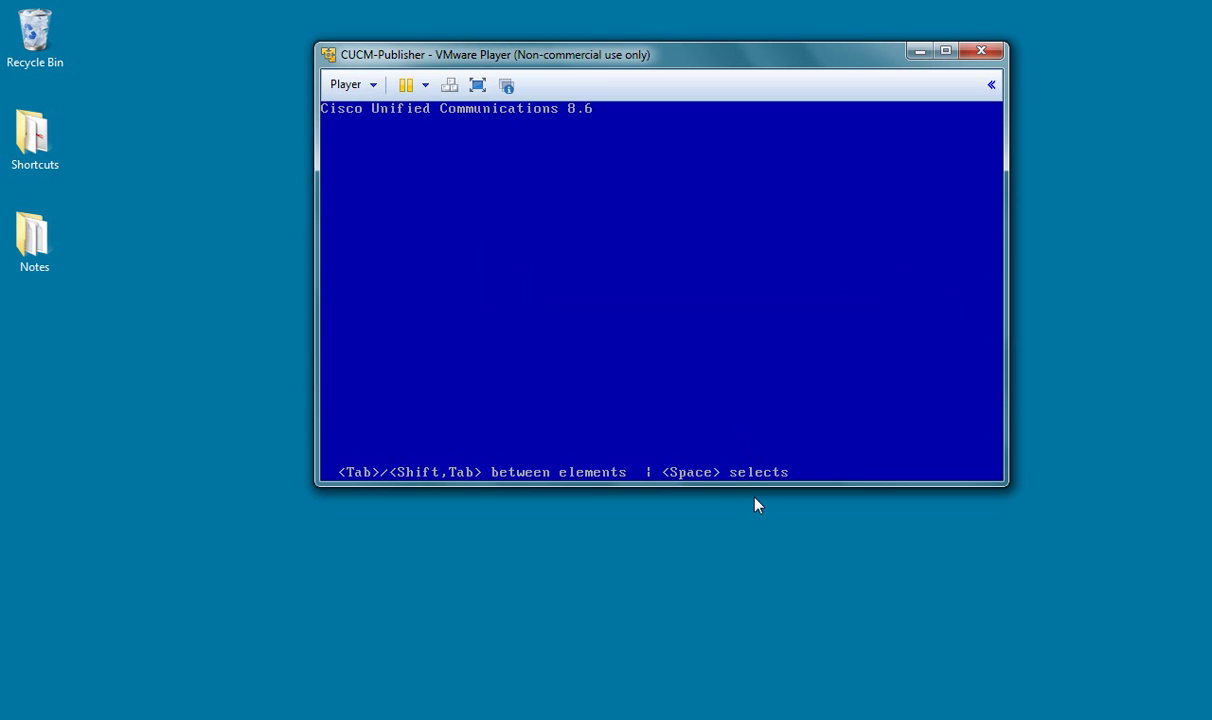
Step: In the VM console, answer No to the DVD media check
click(618, 322)
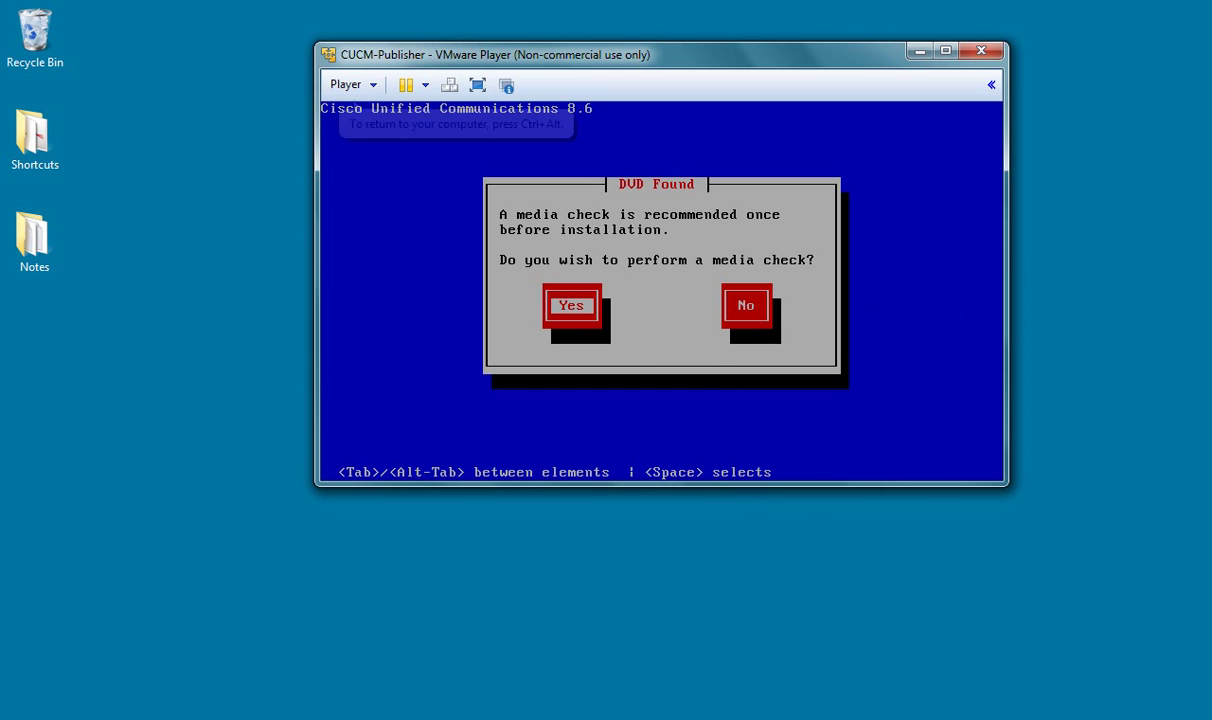
key(Tab)
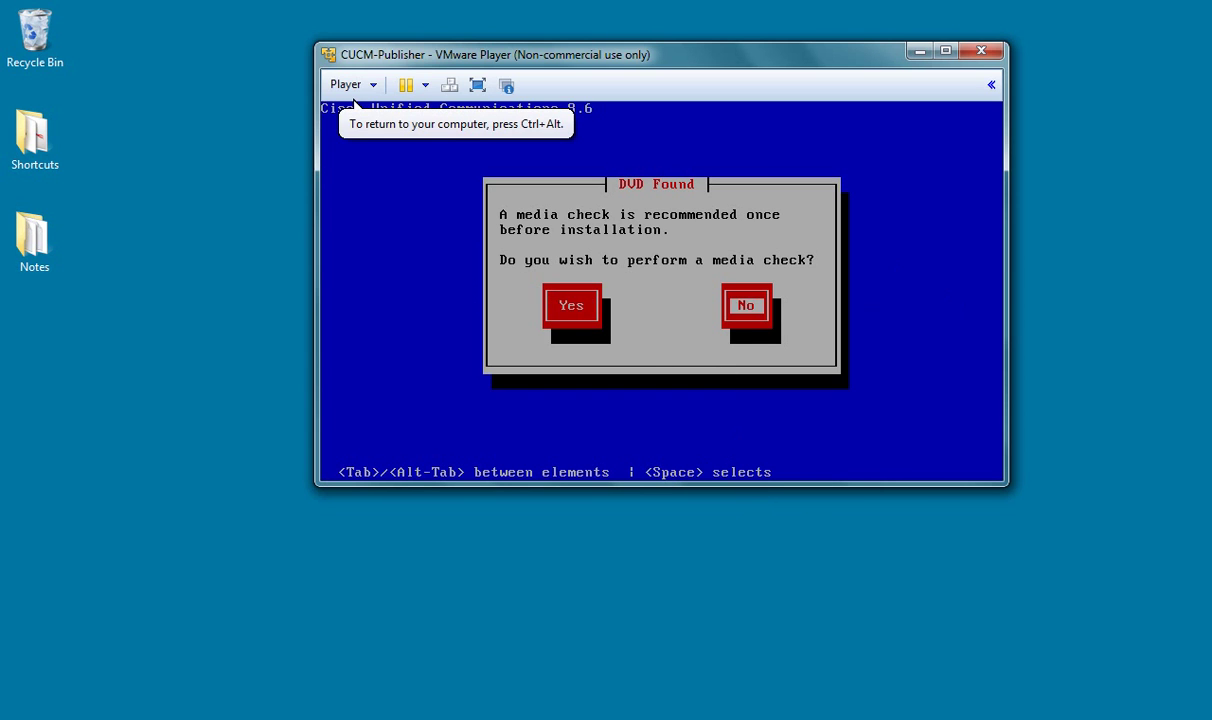
key(Return)
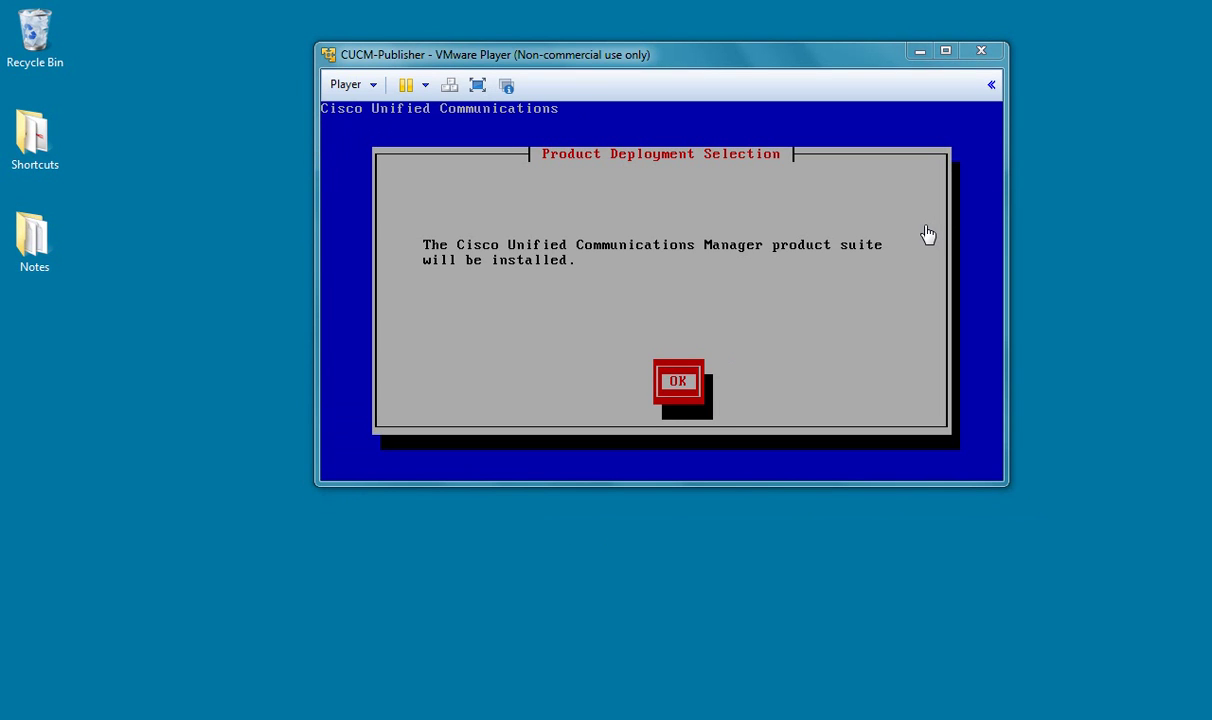
Step: Accept the Product Deployment Selection and confirm installing version 8.6.2.20000-2
click(903, 238)
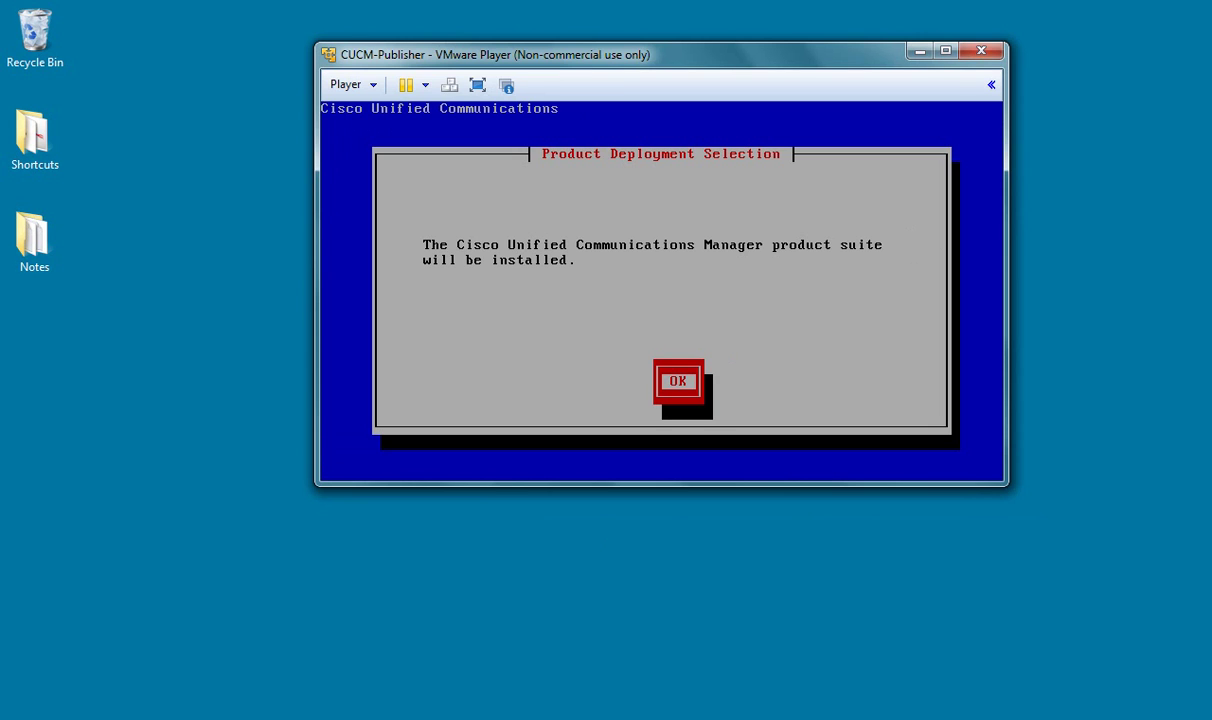
key(Return)
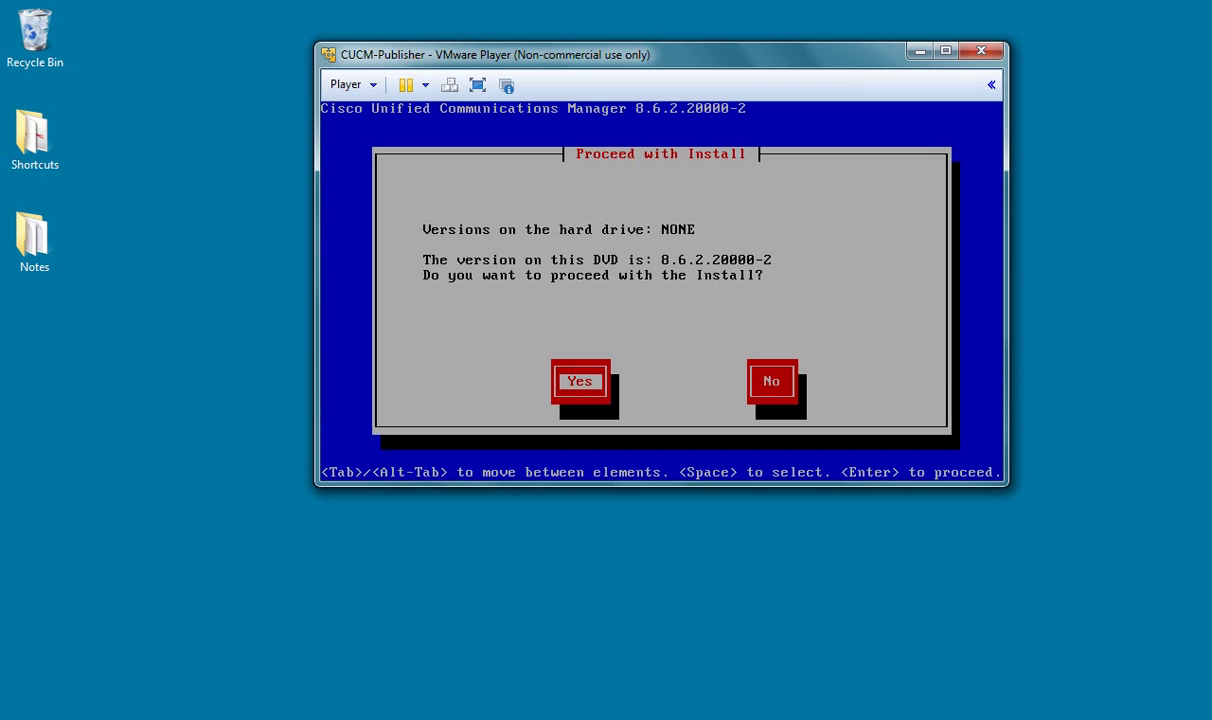
key(Return)
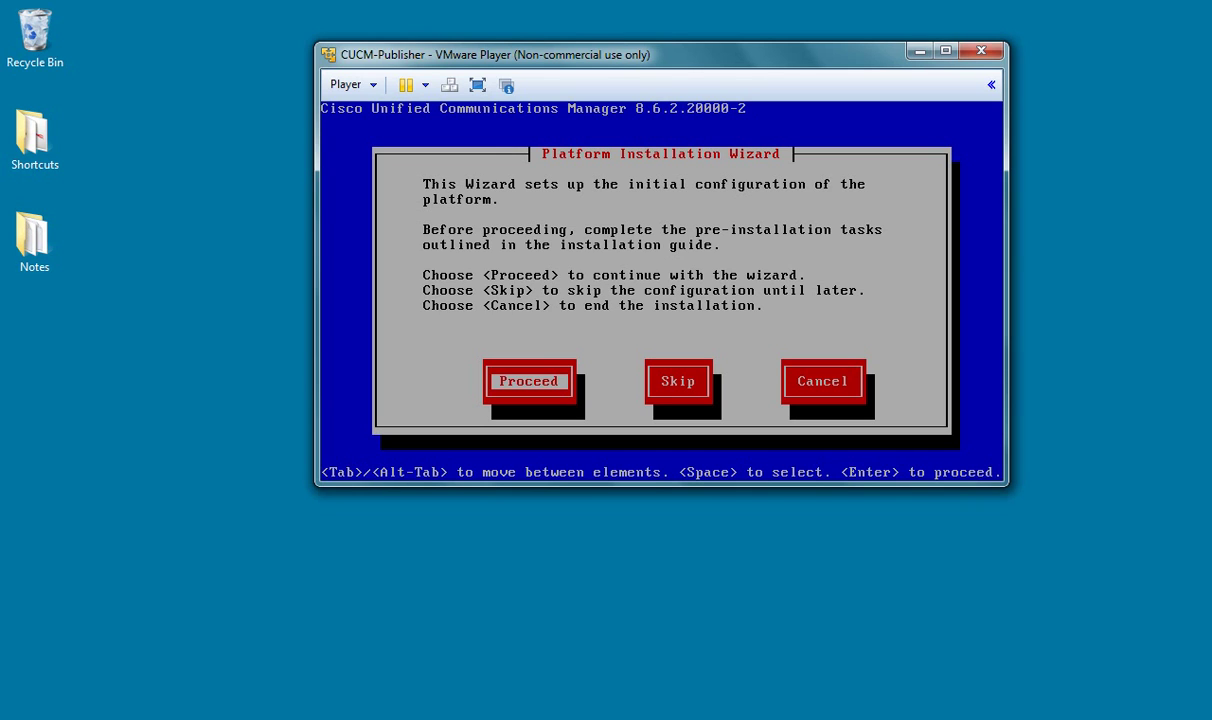
Step: Proceed with the platform wizard, decline an upgrade patch, and continue the basic install
key(Return)
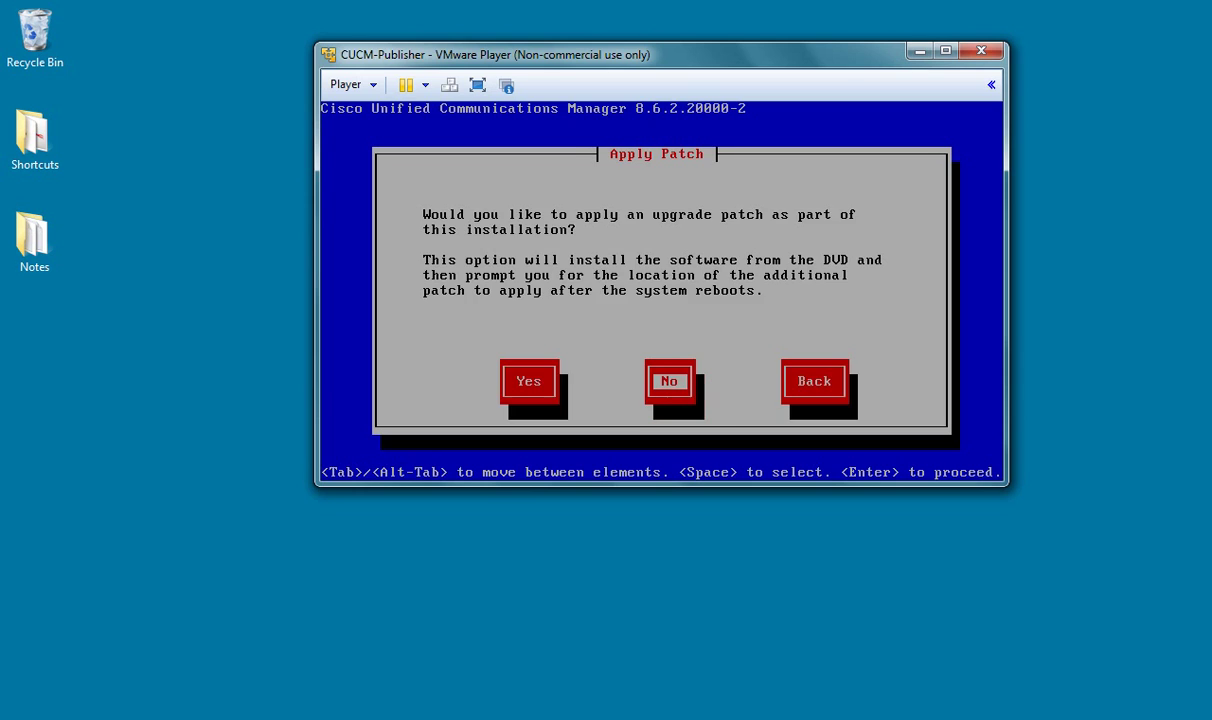
key(Return)
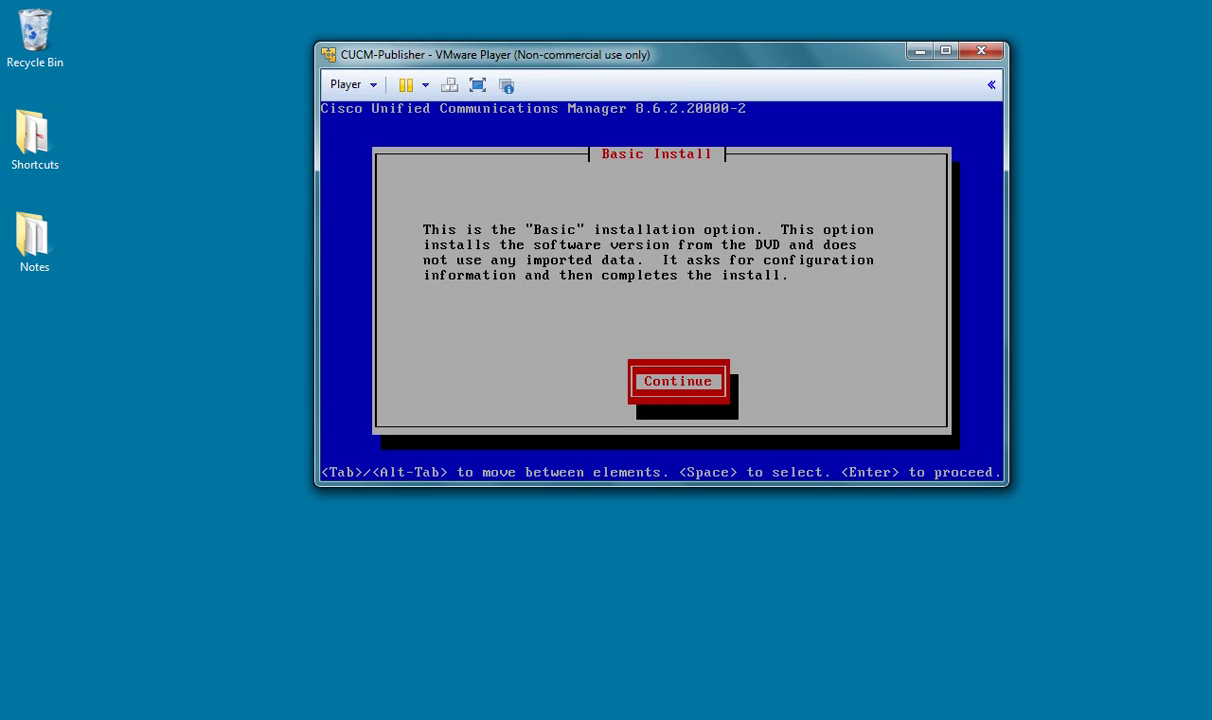
key(Return)
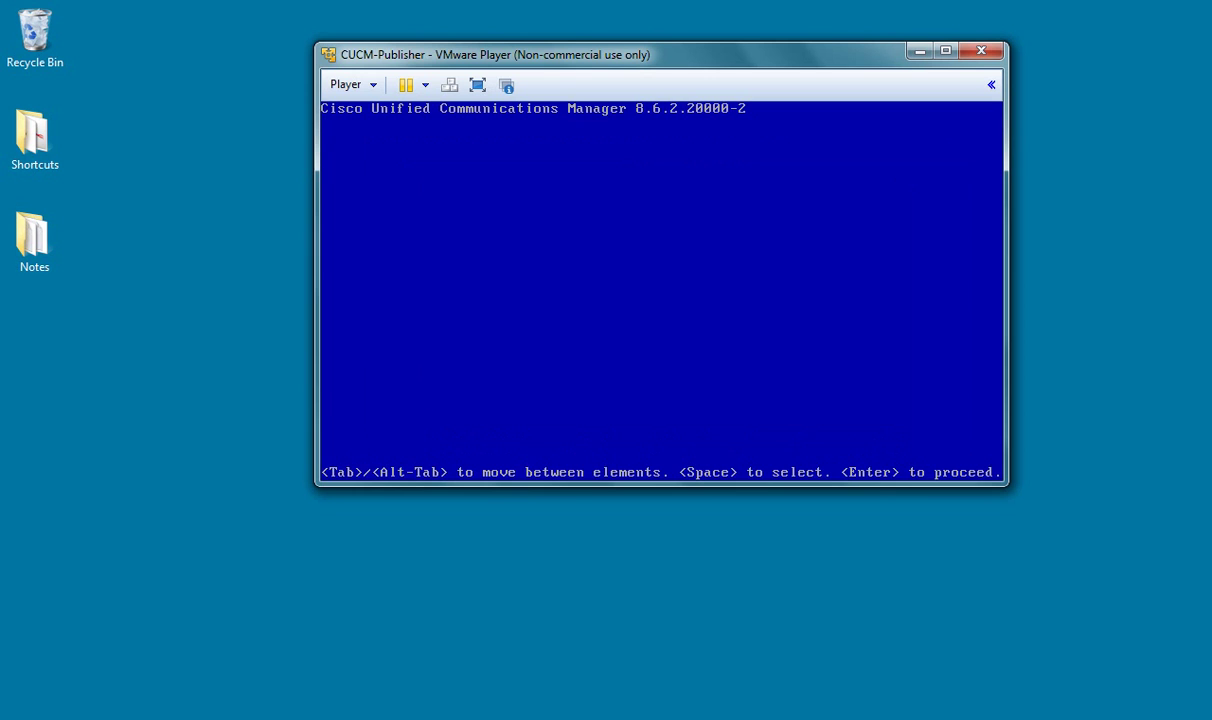
Step: Set the timezone to America/Chicago
key(Up)
key(Up)
key(Up)
key(Up)
key(Up)
key(Up)
key(Up)
key(Up)
key(Up)
key(Up)
key(Up)
key(Up)
key(Up)
key(Up)
key(Up)
key(Up)
key(Up)
key(Up)
key(Up)
key(Up)
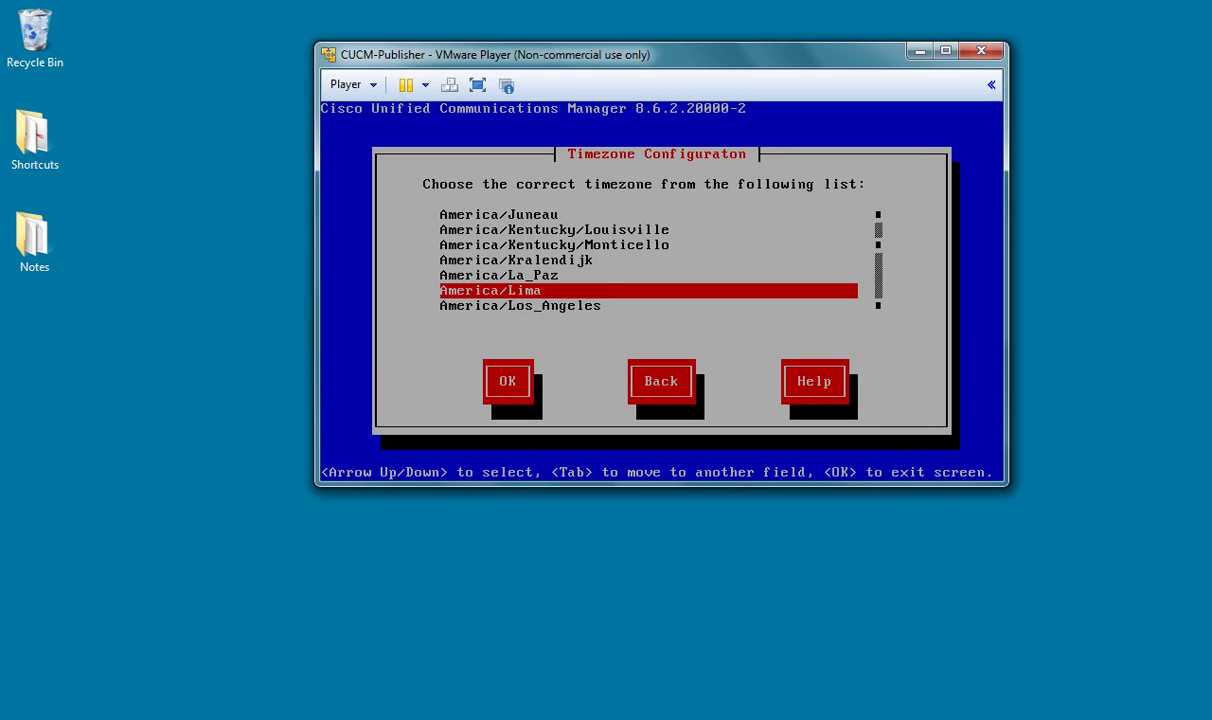
key(Up)
key(Up)
key(Up)
key(Up)
key(Up)
key(Up)
key(Up)
key(Up)
key(Up)
key(Up)
key(Up)
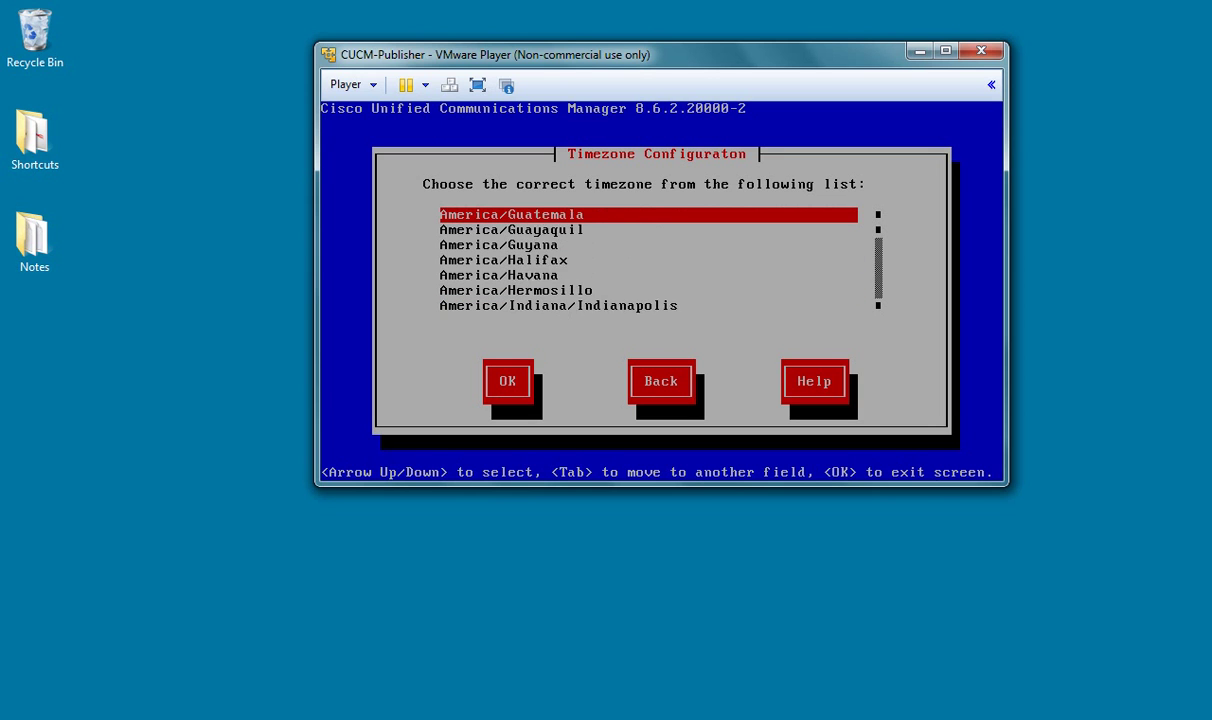
key(Up)
key(Up)
key(Up)
key(Up)
key(Up)
key(Up)
key(Up)
key(Up)
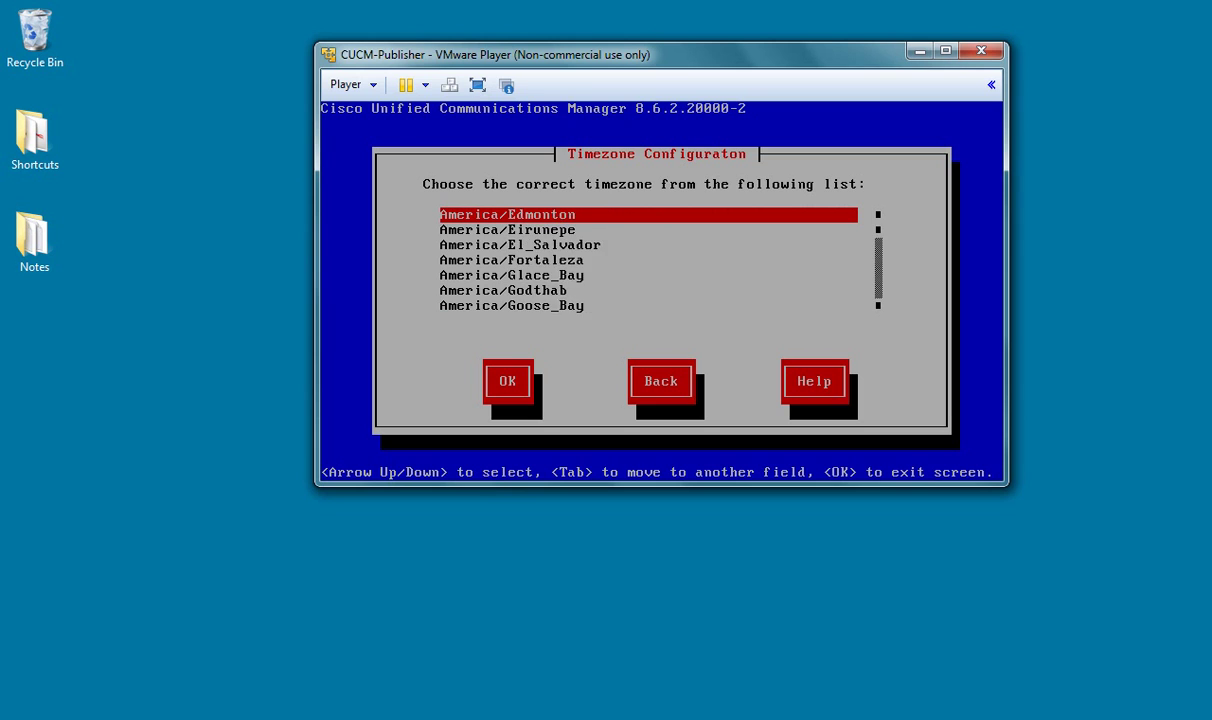
key(Up)
key(Up)
key(Up)
key(Up)
key(Up)
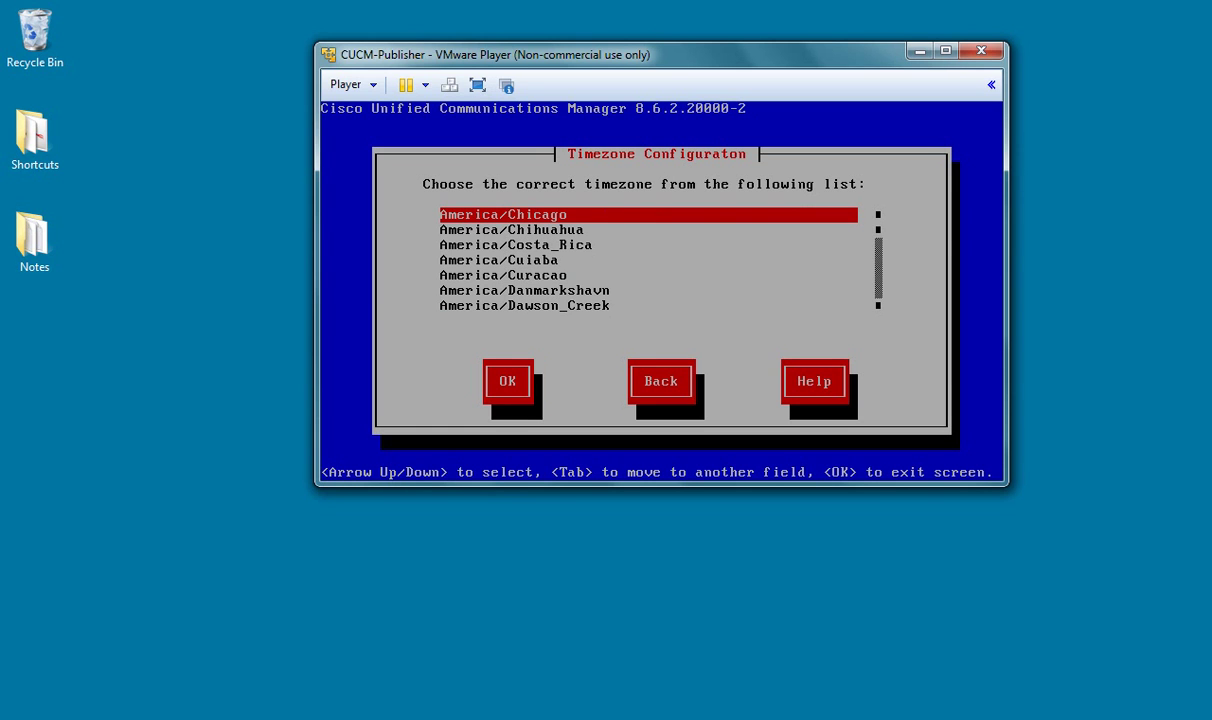
key(Tab)
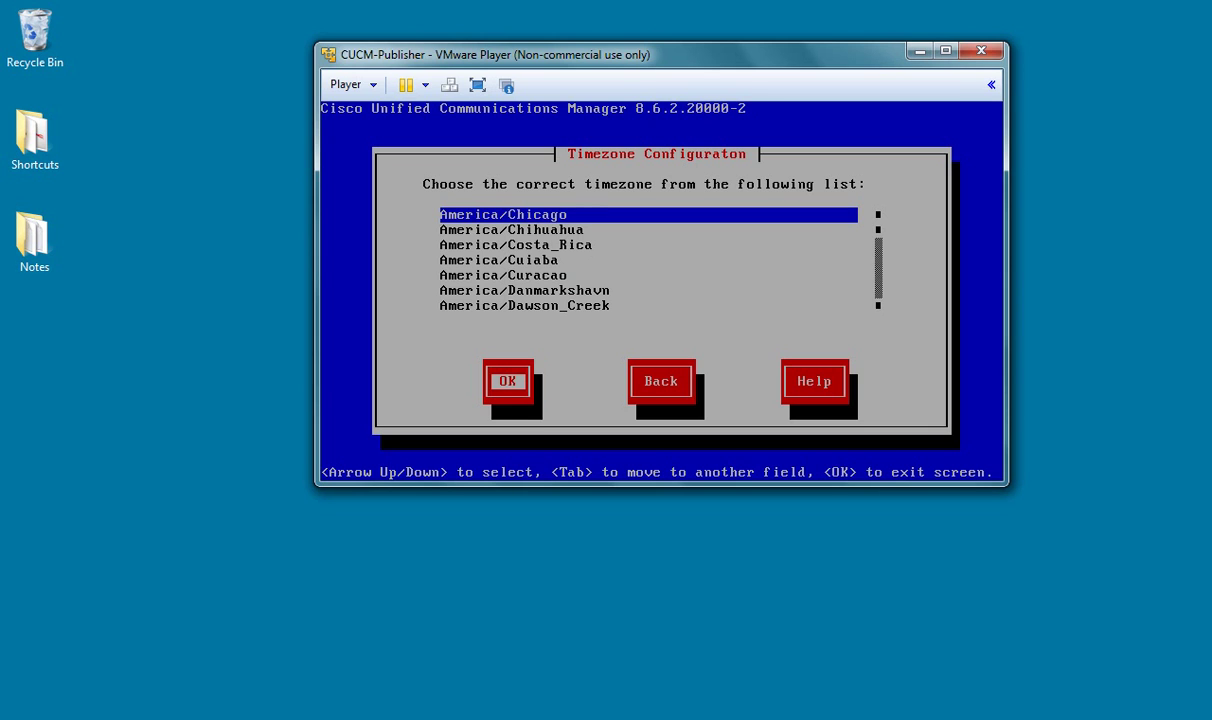
key(Return)
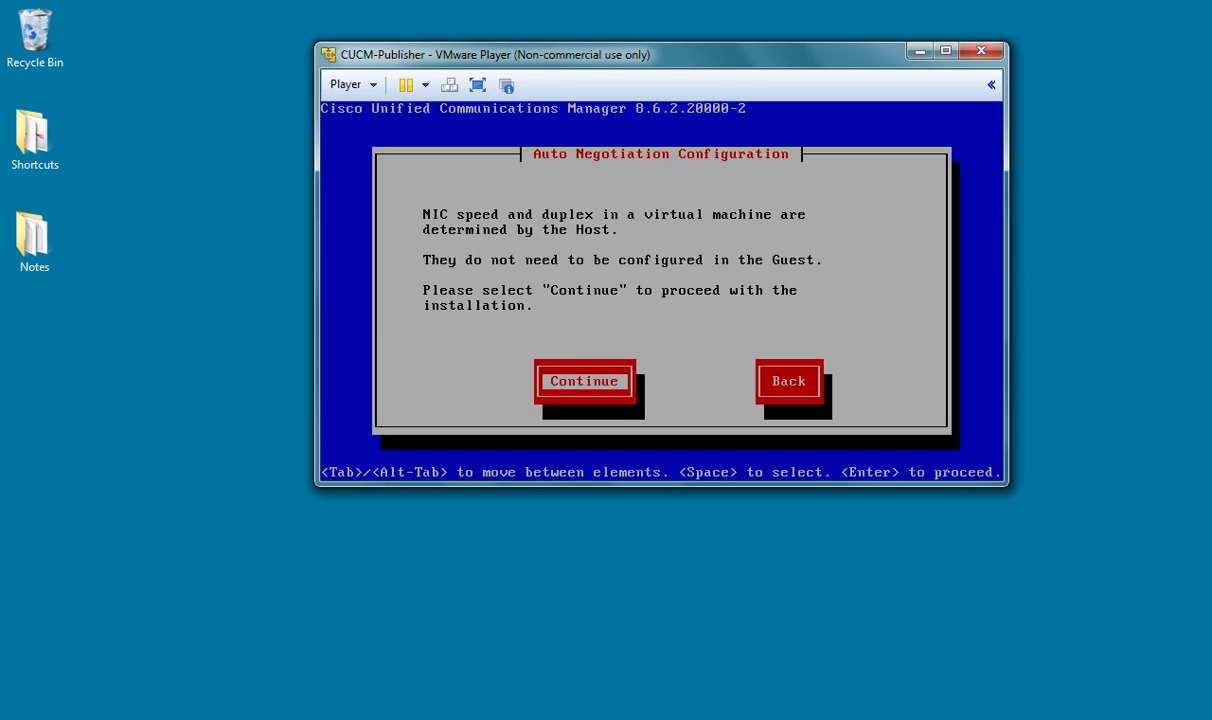
Step: Pass the auto negotiation notice, keep the default MTU, and decline DHCP
key(Return)
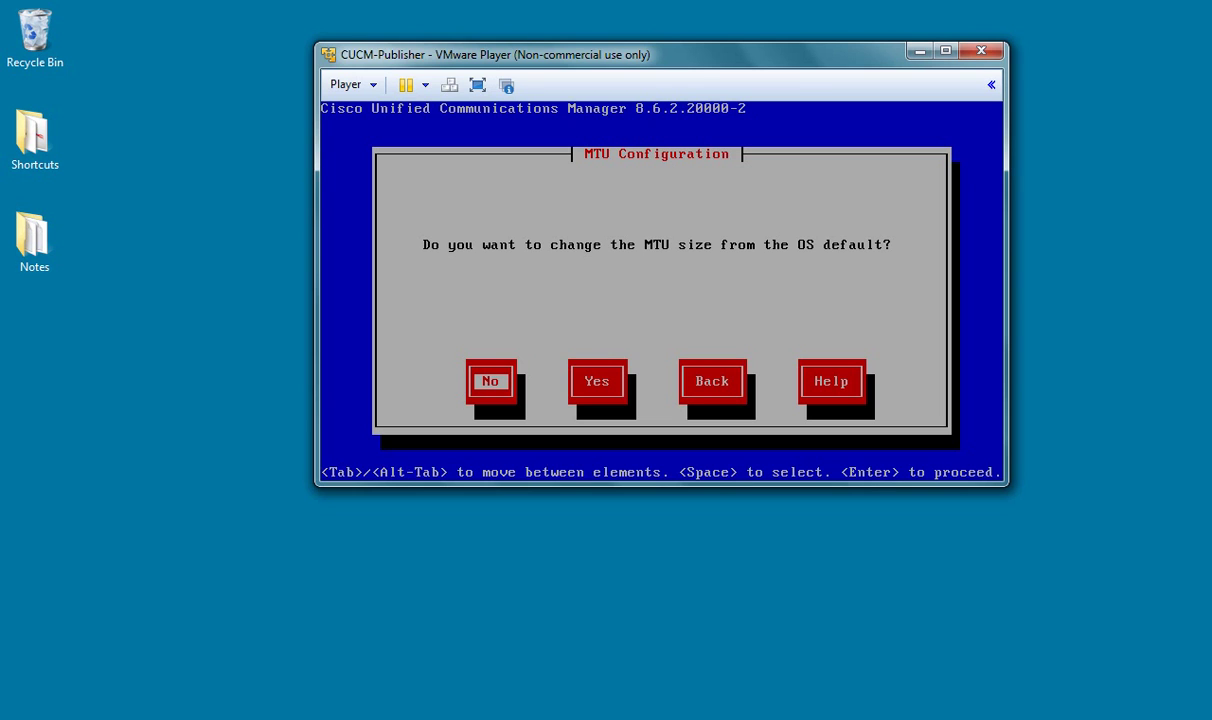
key(Return)
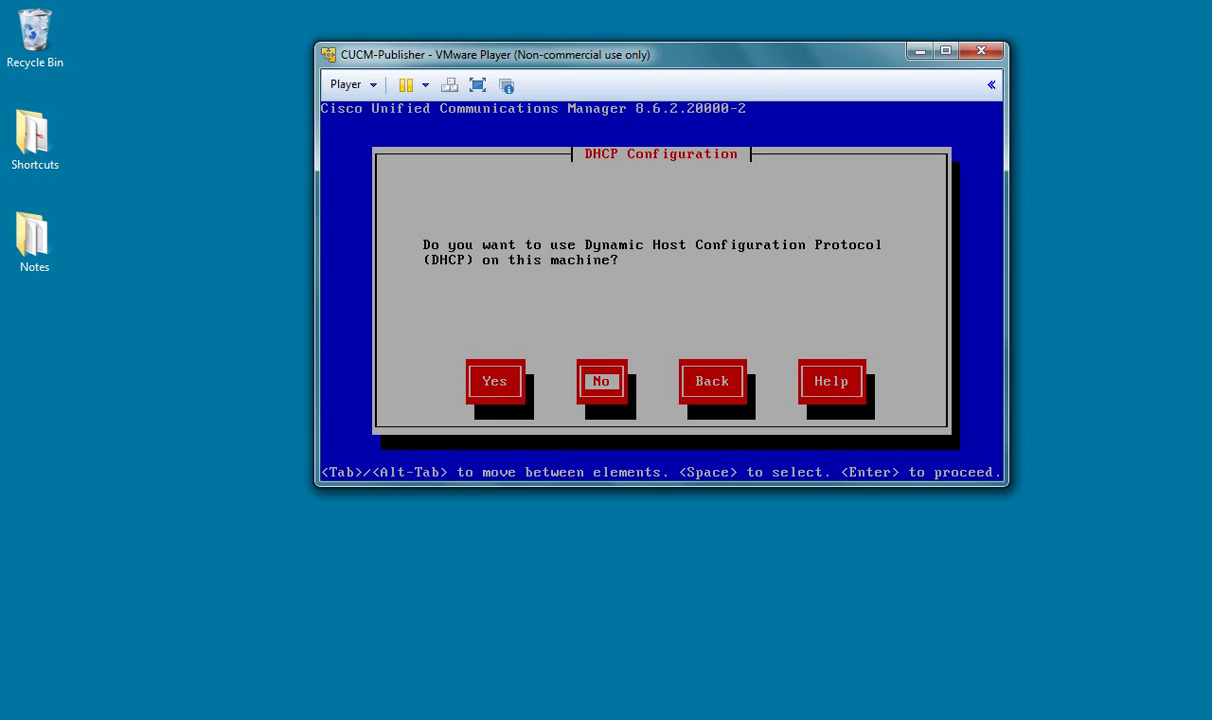
key(Return)
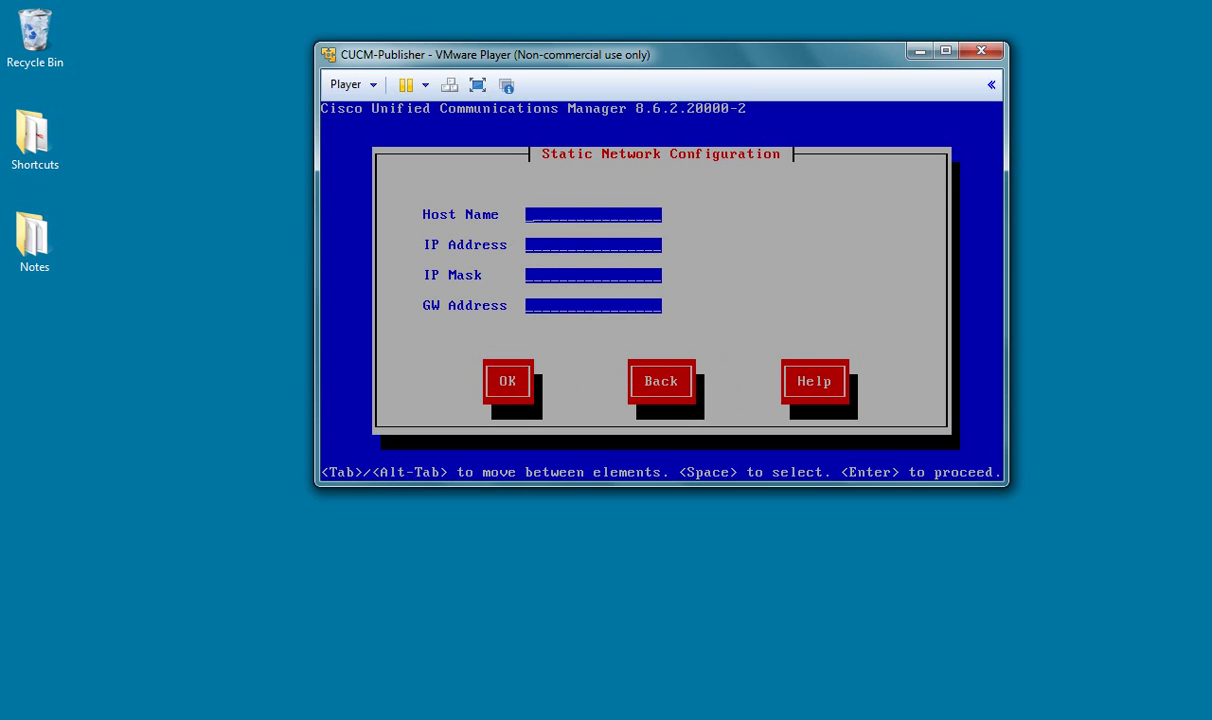
Step: Enter host CUCM-Publisher, IP 192.108.12.198, mask 255.255.255.248, gateway 192.108.12.193, and confirm
text(CUCM)
key(BackSpace)
key(BackSpace)
key(BackSpace)
text(UCM-Publisher)
text(19)
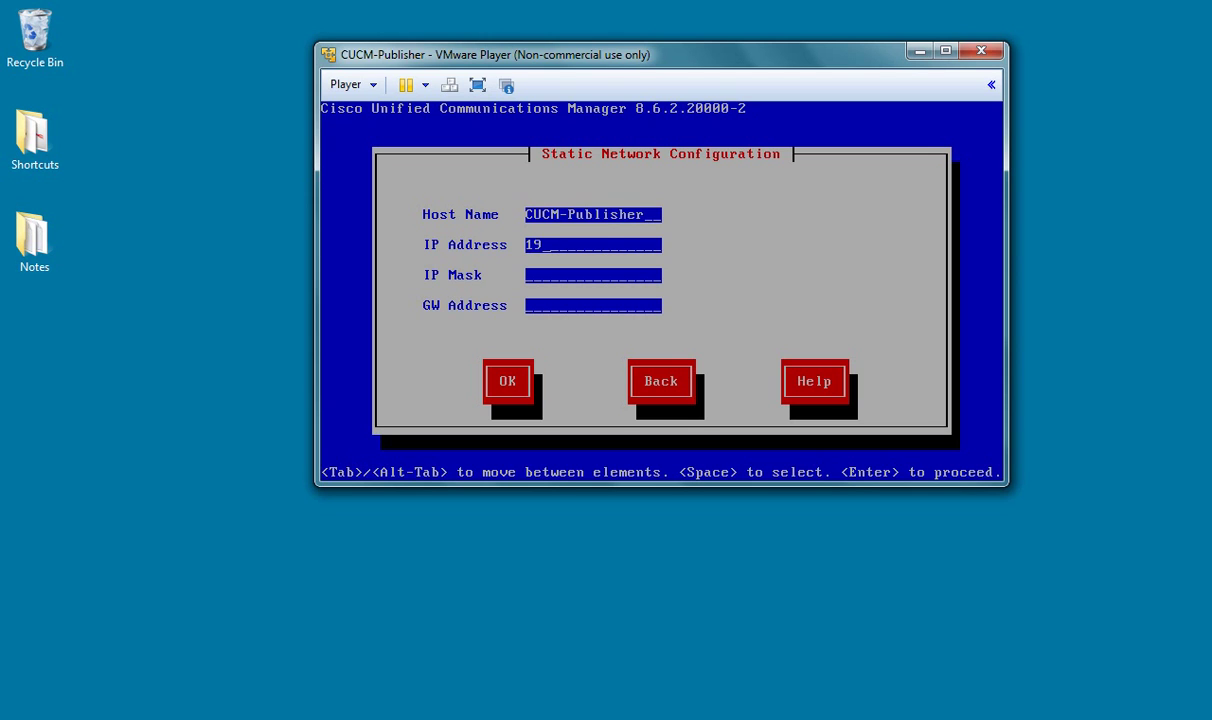
text(2.108.12.199)
key(BackSpace)
text(8)
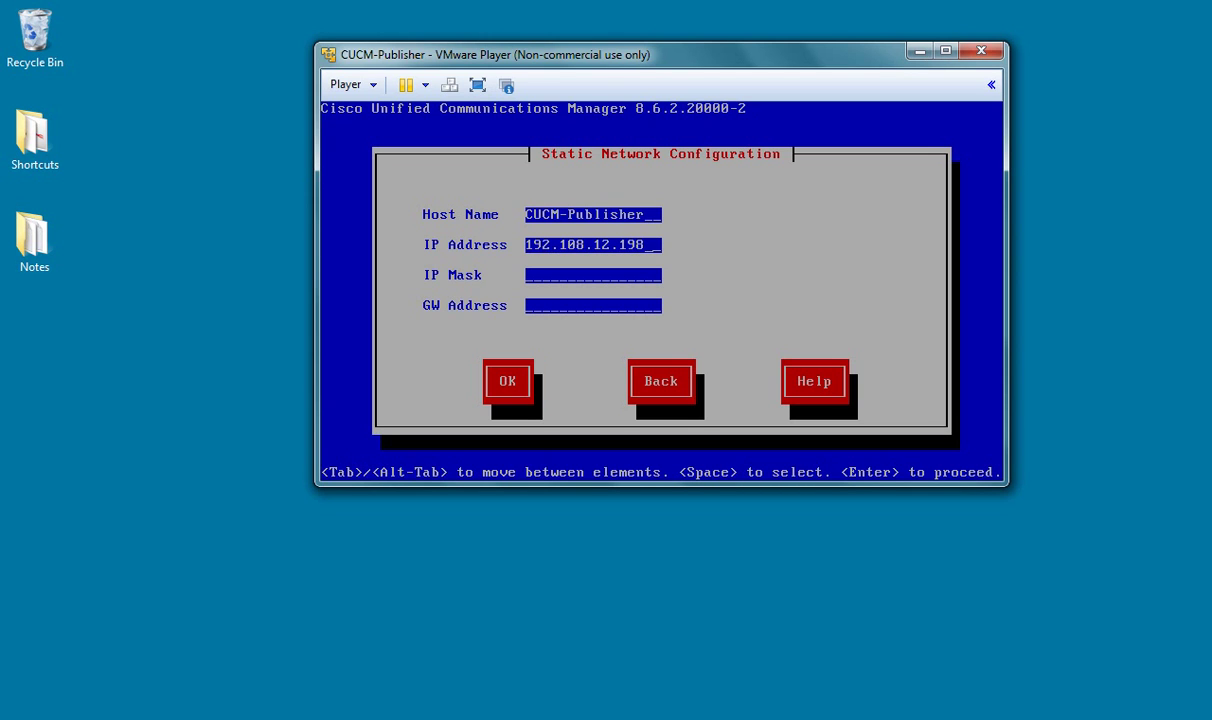
text(255.255.255.248)
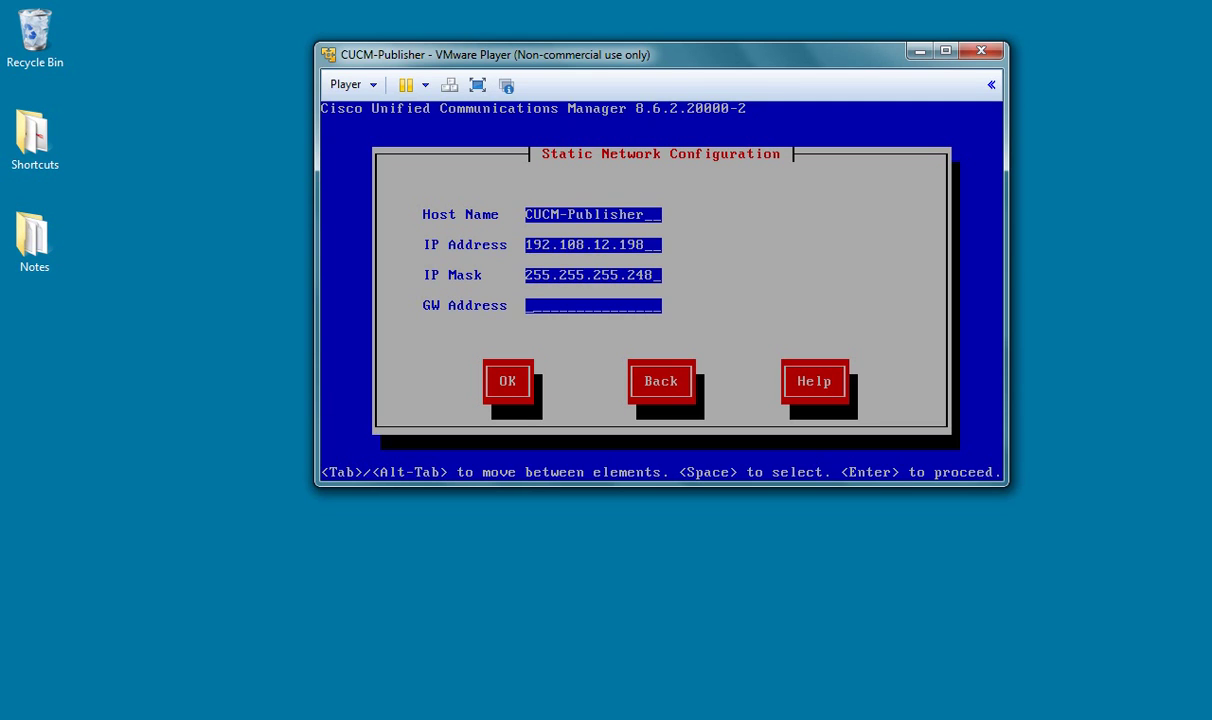
text(192.108.12.193)
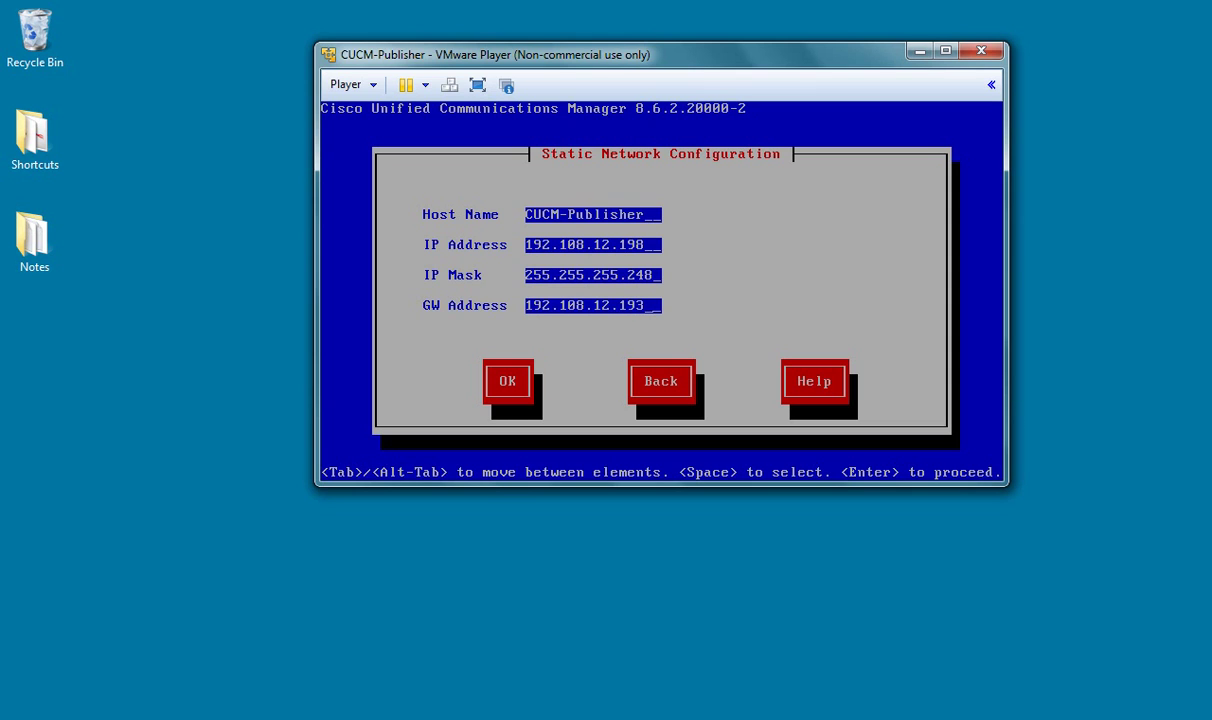
key(Tab)
key(Return)
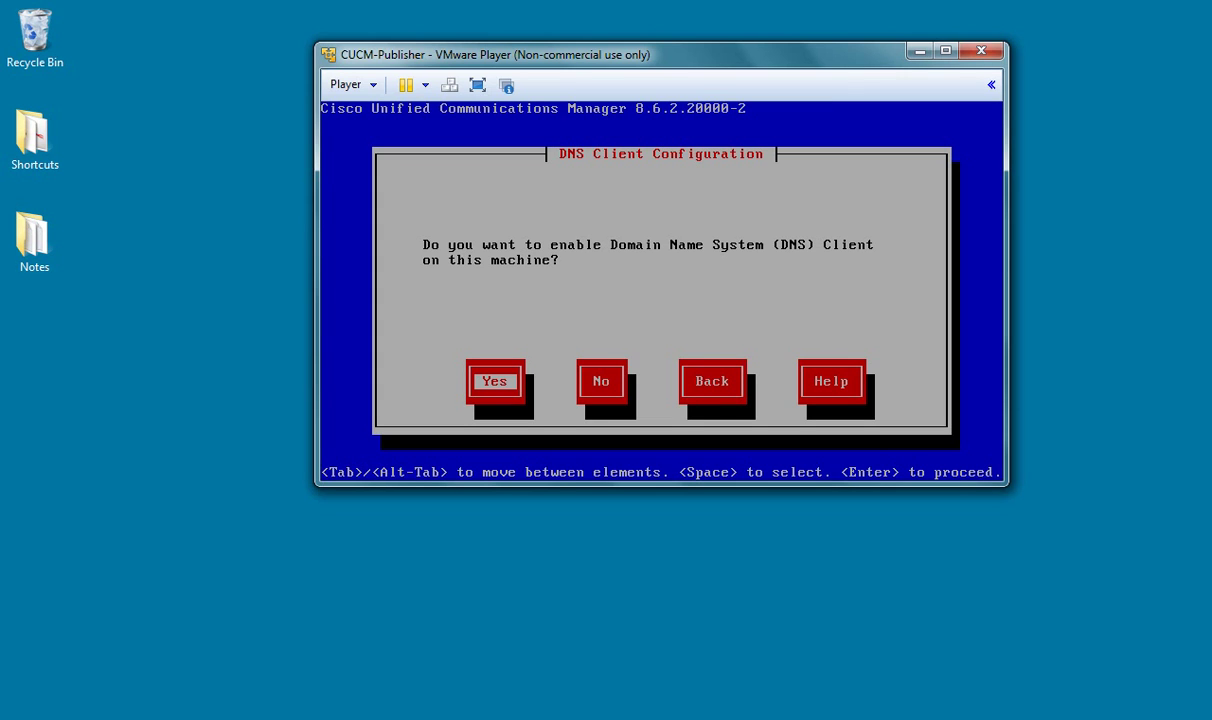
Step: Answer No to enabling the DNS client
key(Tab)
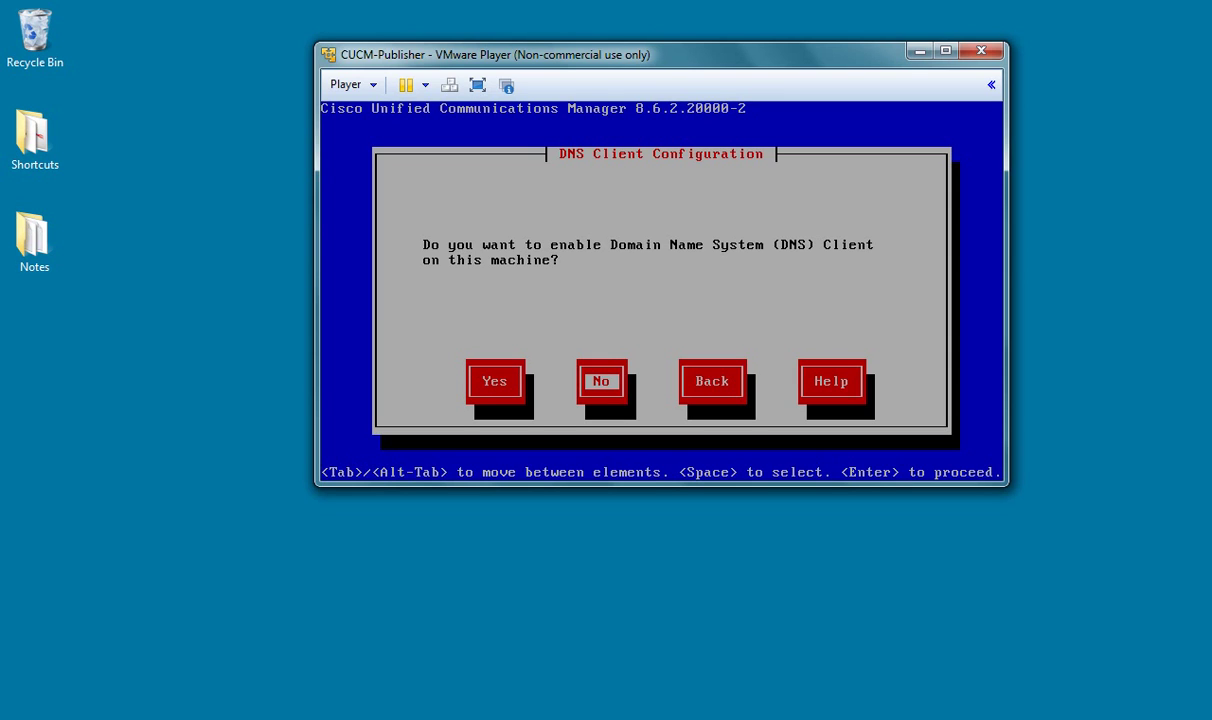
key(Return)
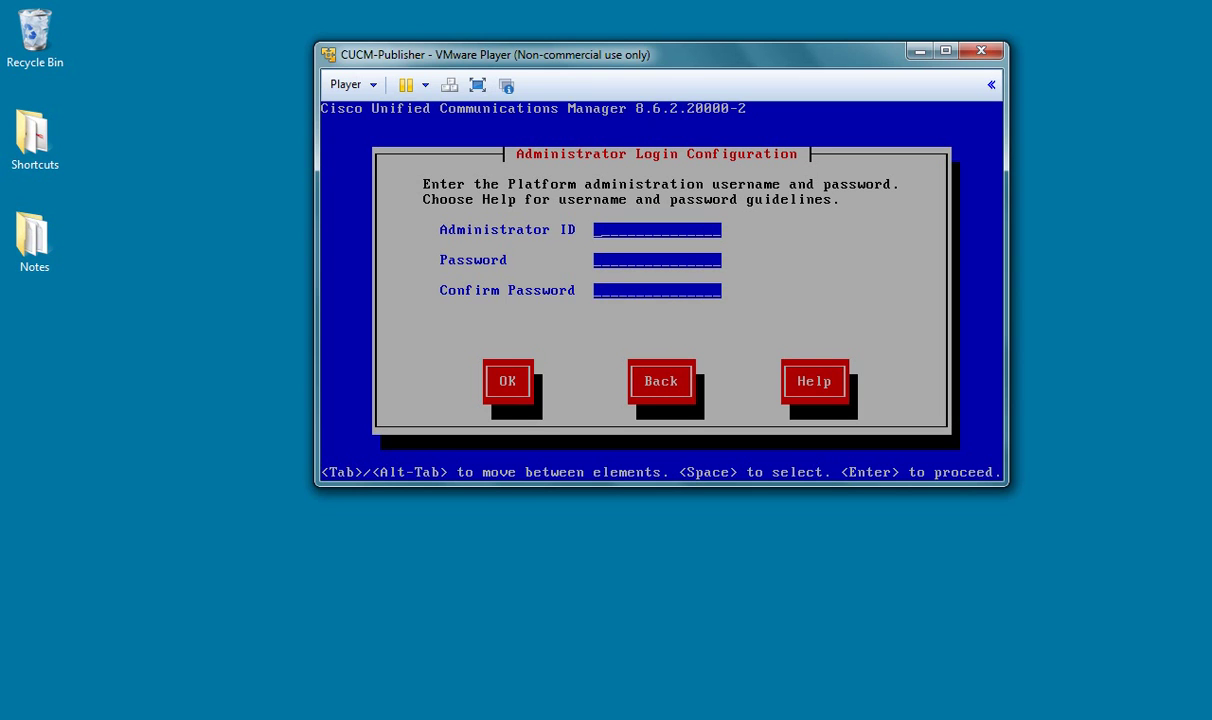
Step: Enter Administrator ID 'administrator' with the administrator password and its confirmation, then submit
text(administrator)
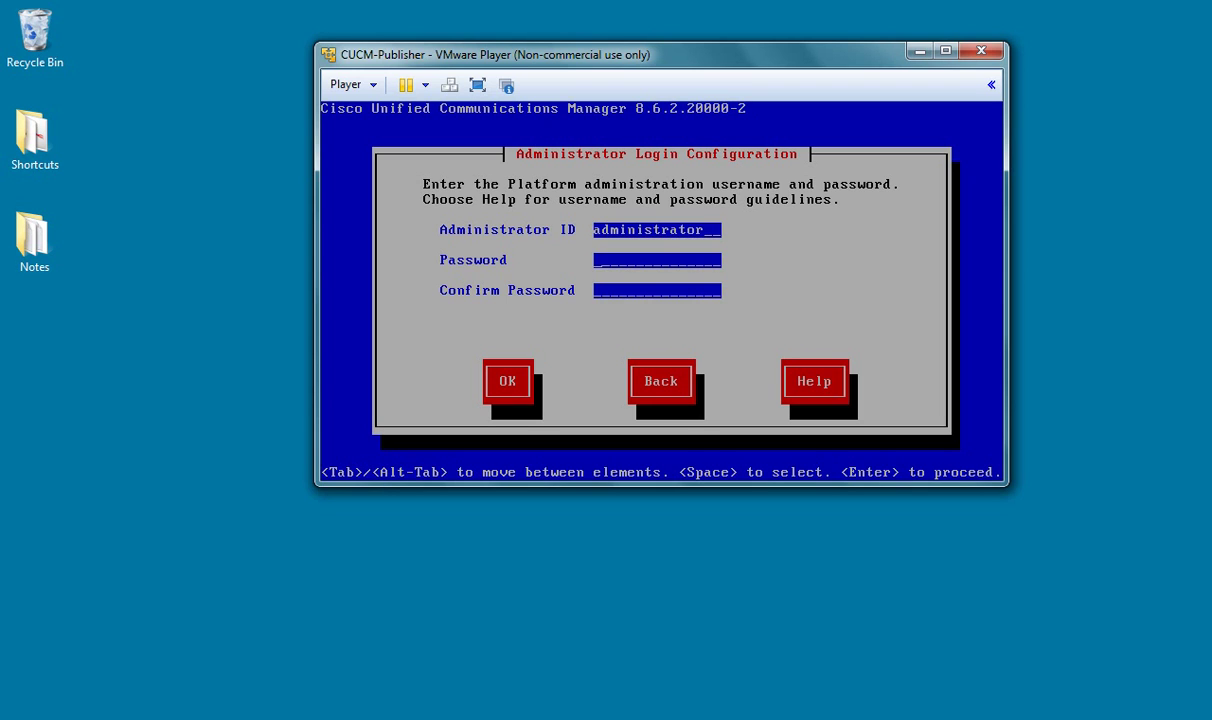
text(****)
key(BackSpace)
key(BackSpace)
key(BackSpace)
key(BackSpace)
text(********************)
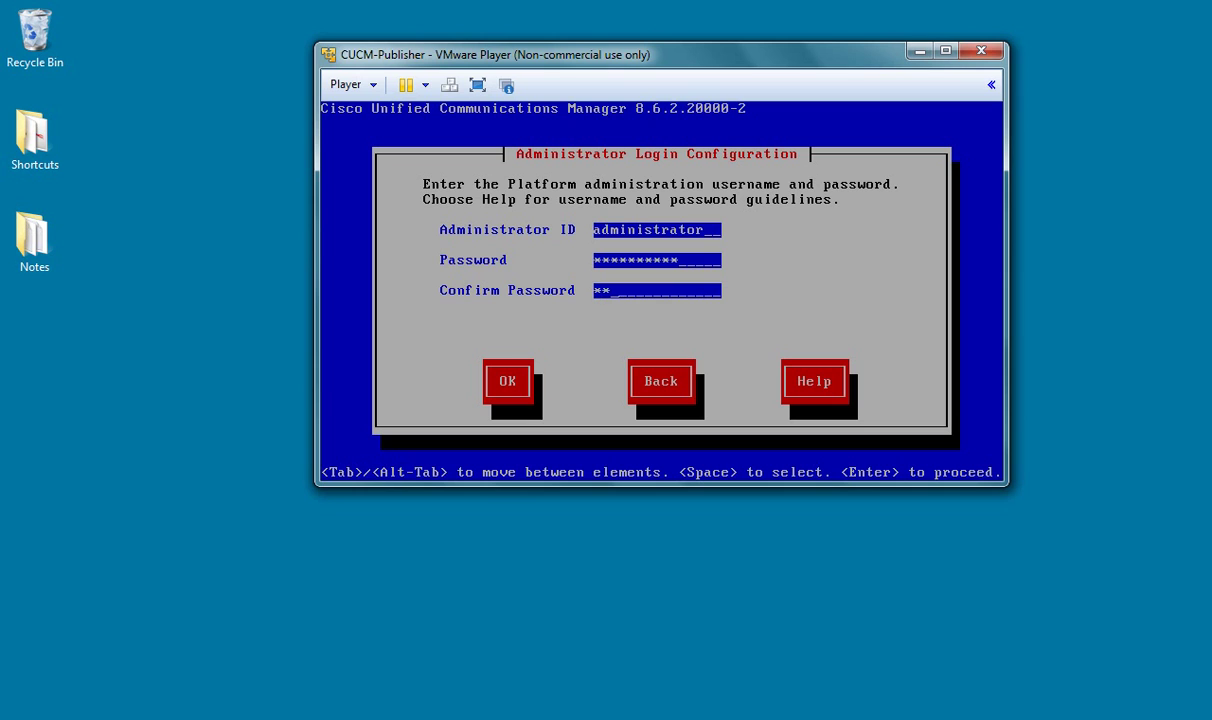
key(Tab)
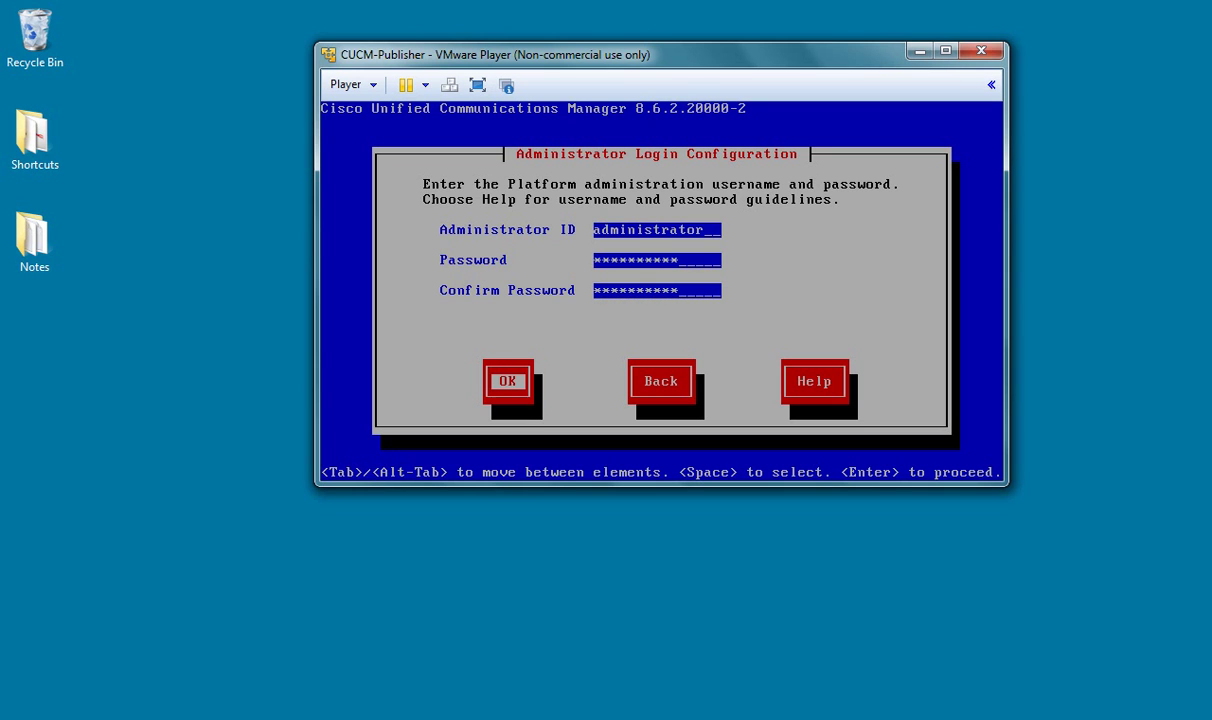
key(Return)
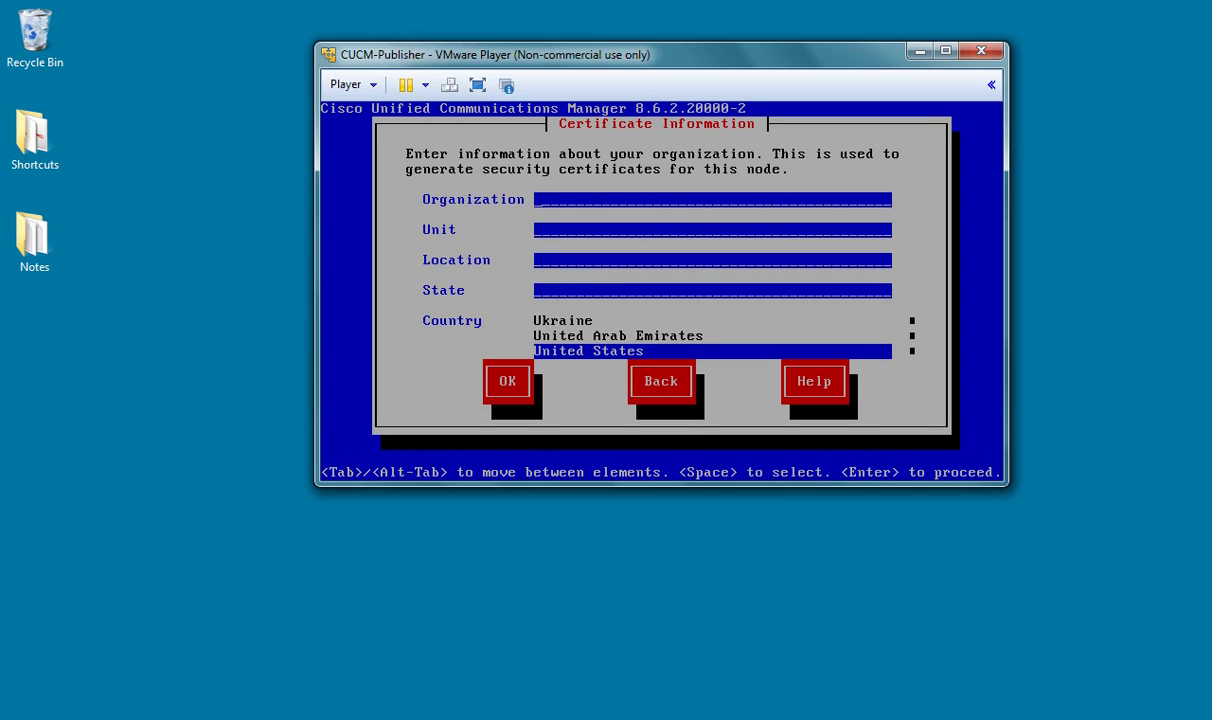
Step: Submit certificate details ThisOrganization, ThisUnit, ThisLocation, ThisState, with country United States
text(ThisOrganization)
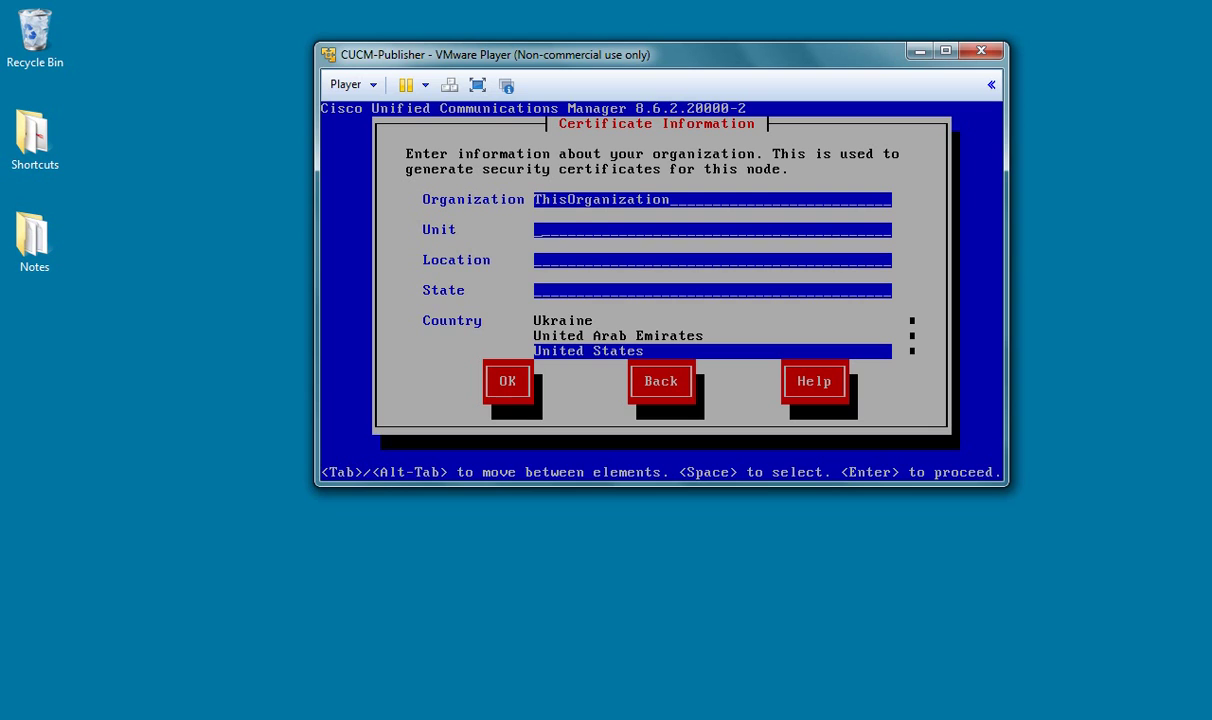
text(ThisUnit)
text(ThisLocation)
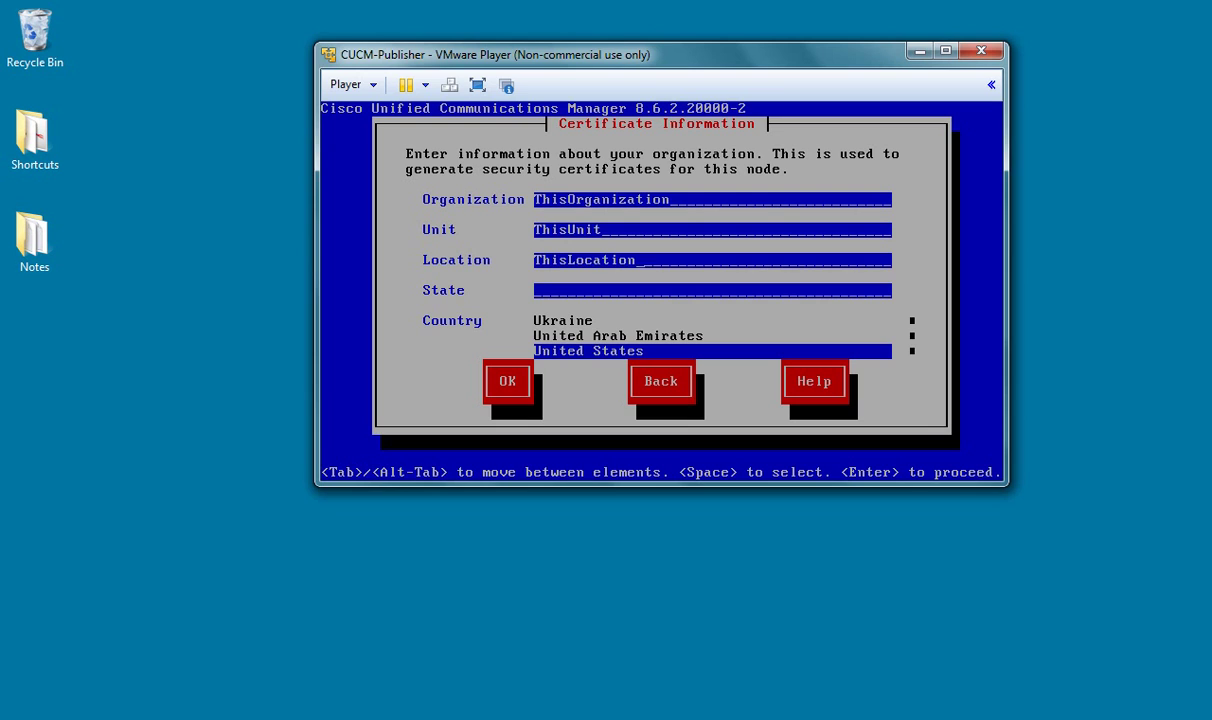
key(Tab)
text(ThisState)
key(Tab)
key(Tab)
key(Return)
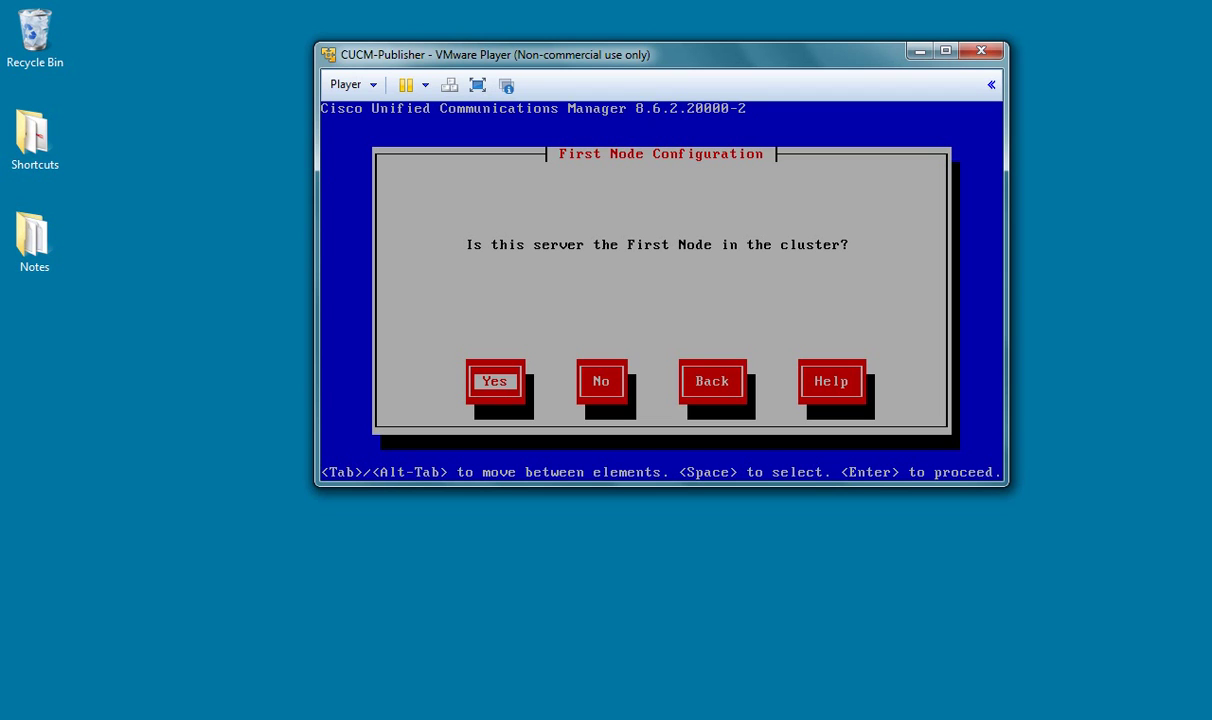
Step: Make this server the cluster's first node and set NTP Server 1 to 192.108.12.193
key(Return)
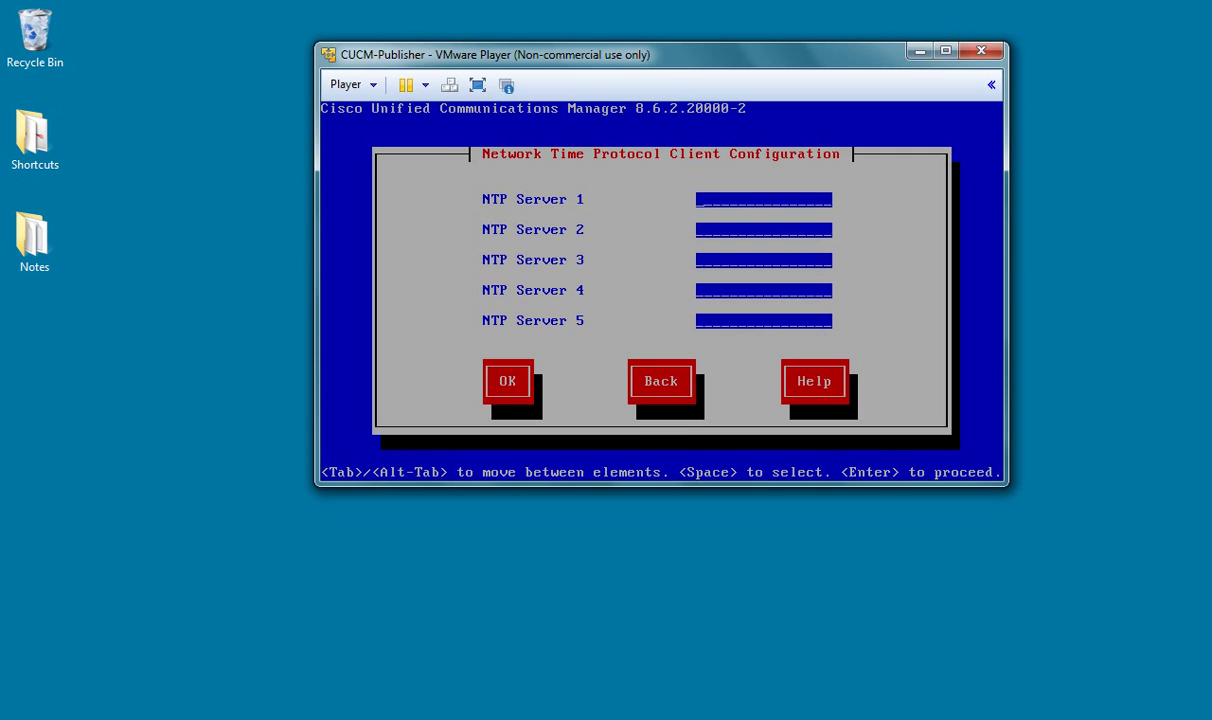
text(192.108.12.19)
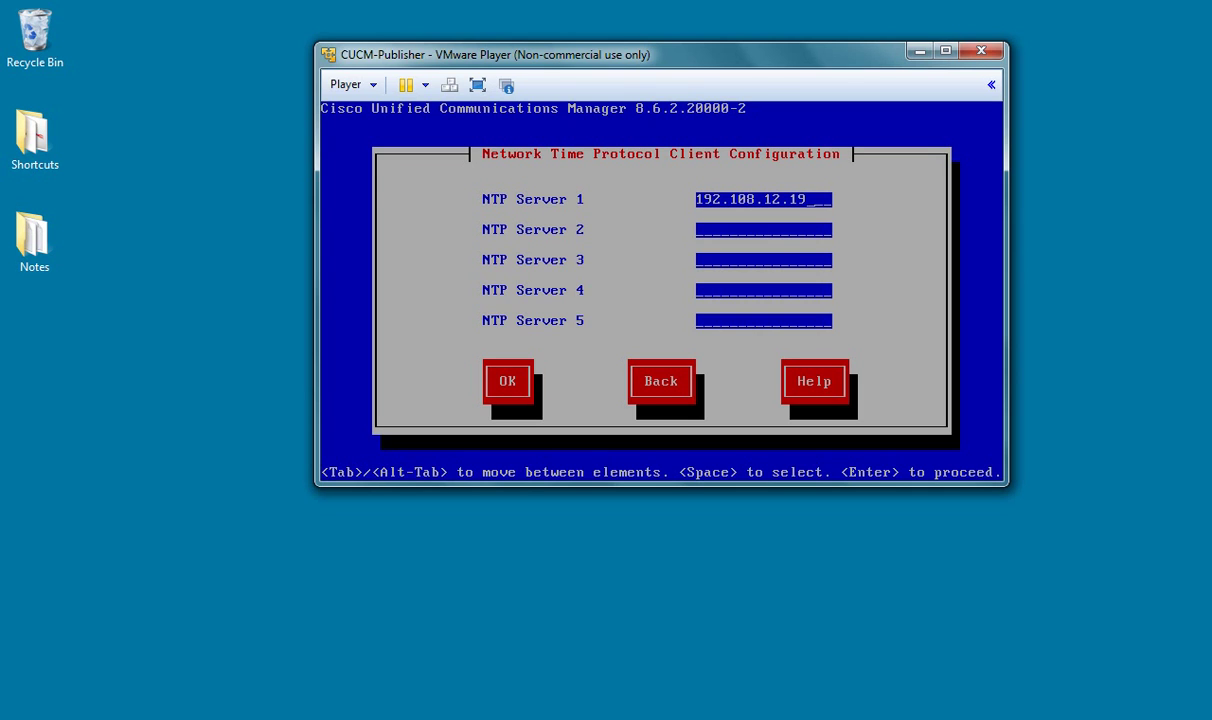
text(3)
key(Tab)
key(Tab)
key(Tab)
key(Tab)
key(Tab)
key(Return)
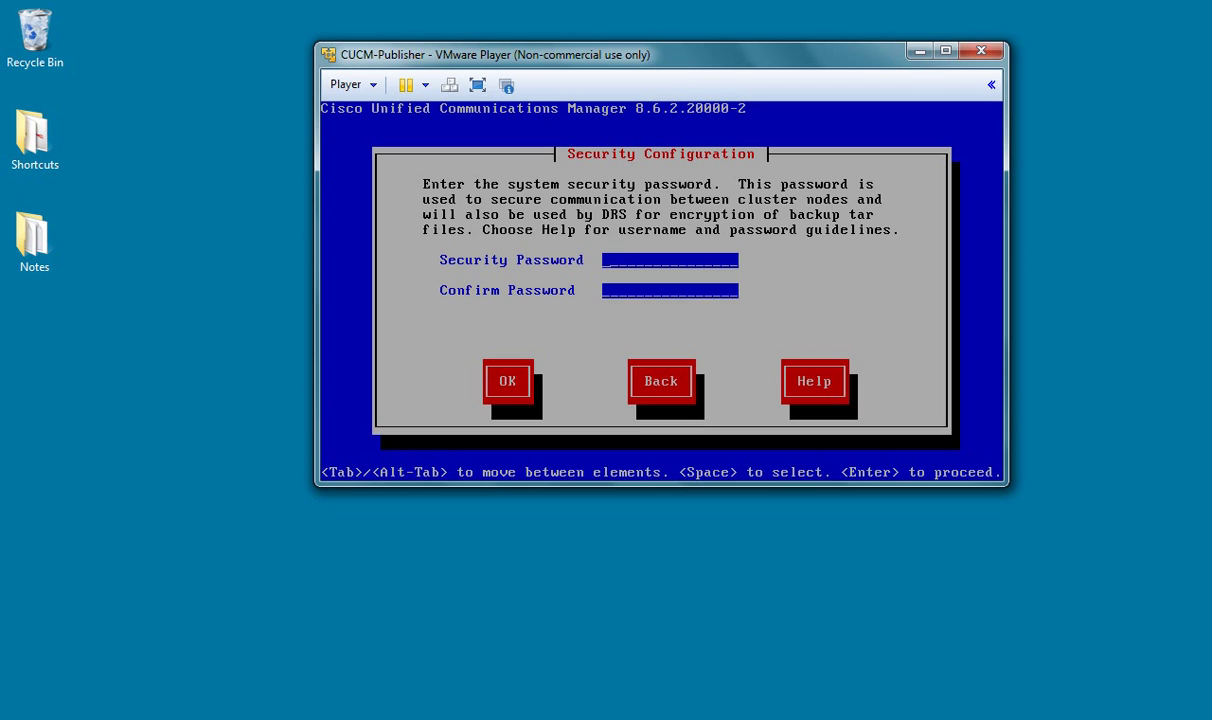
Step: Enter and confirm the system security password, then decline SMTP host configuration
text(****************)
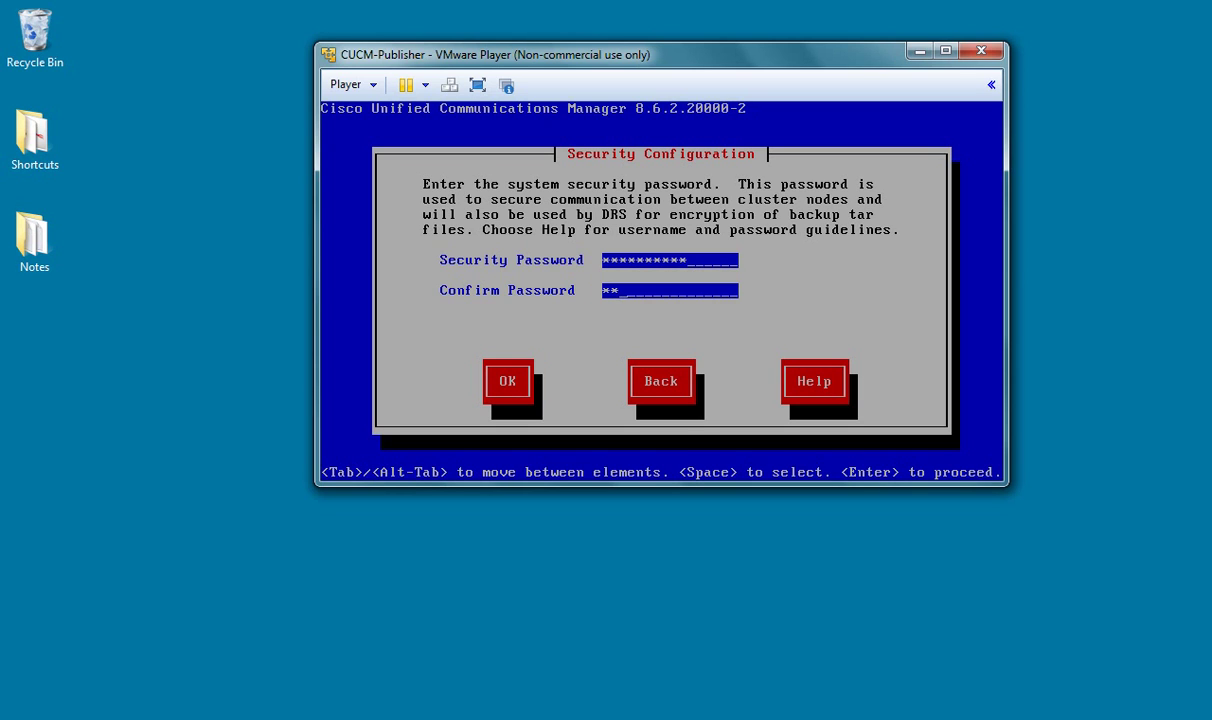
text(****)
key(Tab)
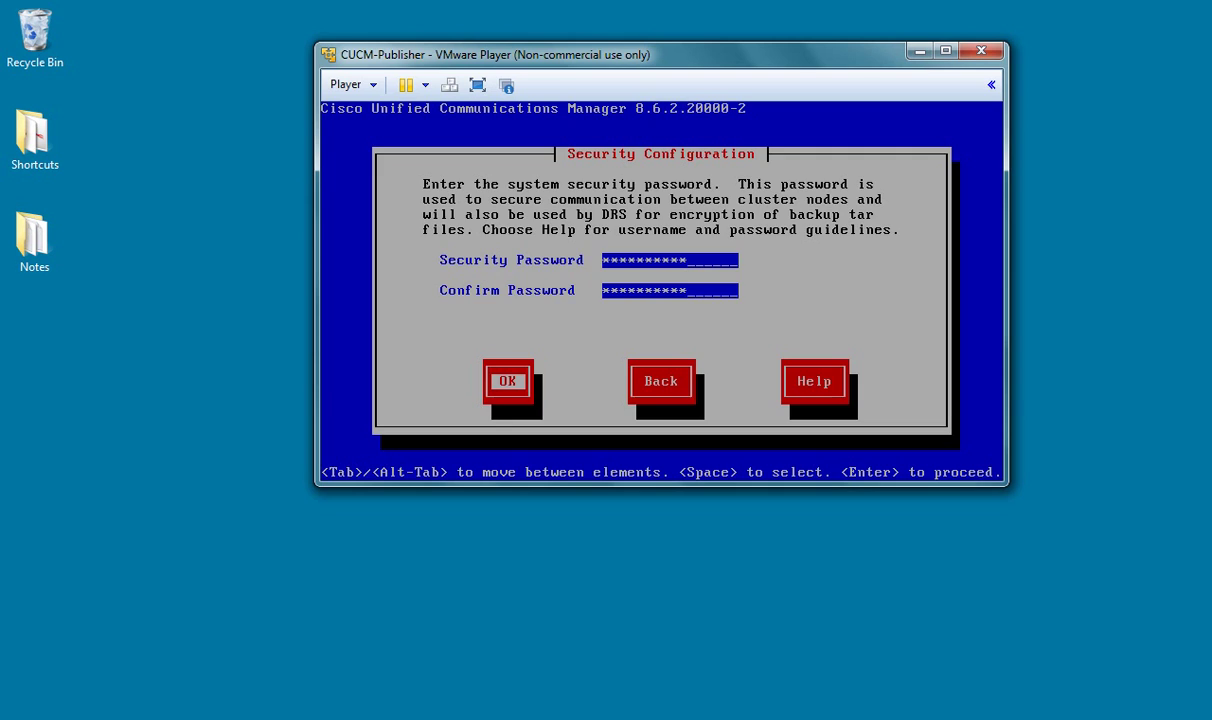
key(Return)
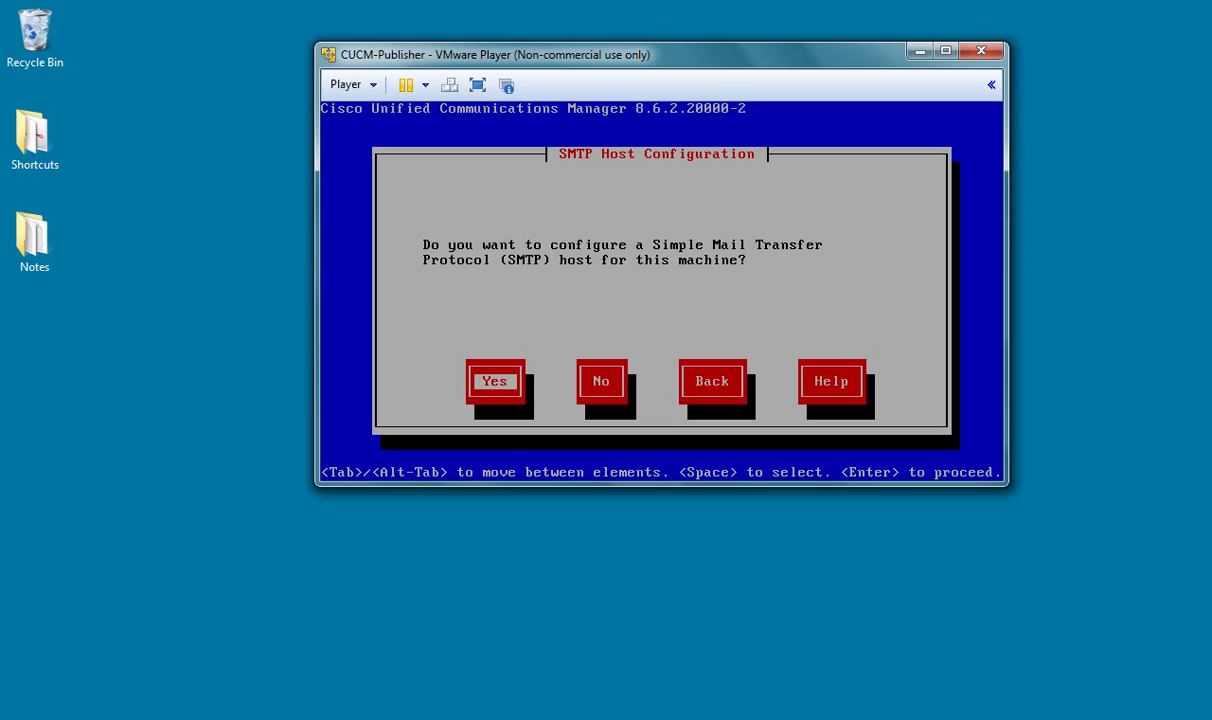
key(Tab)
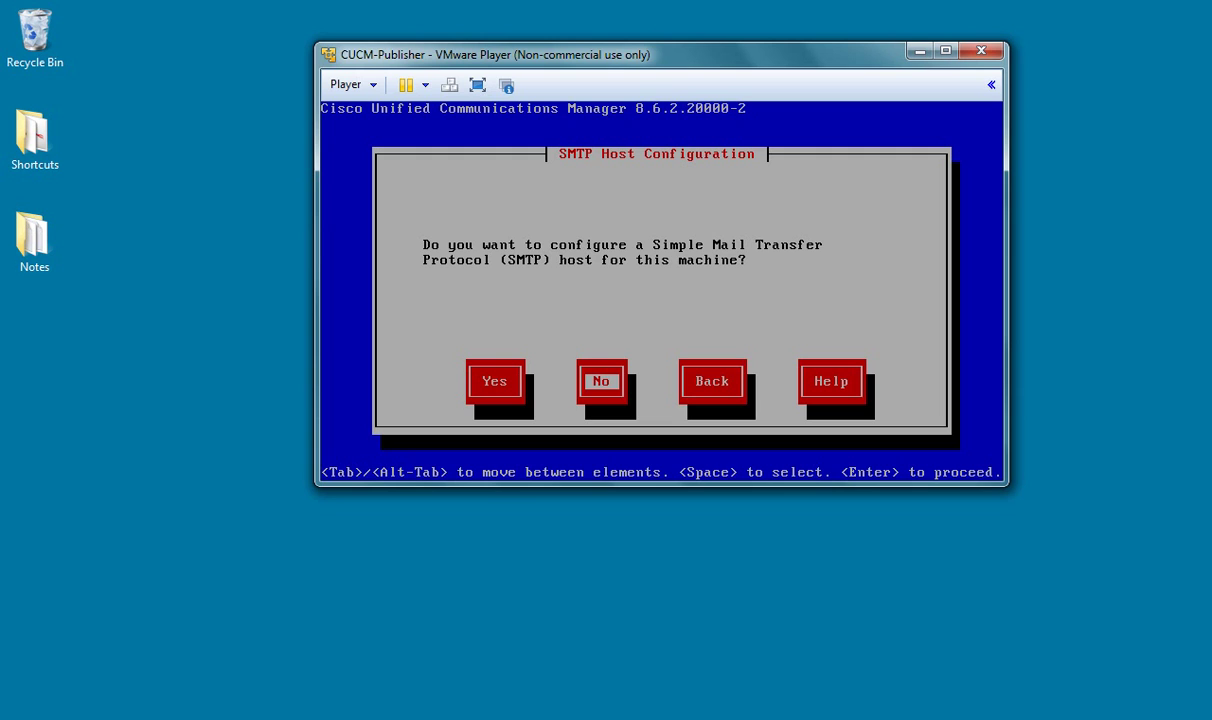
key(Return)
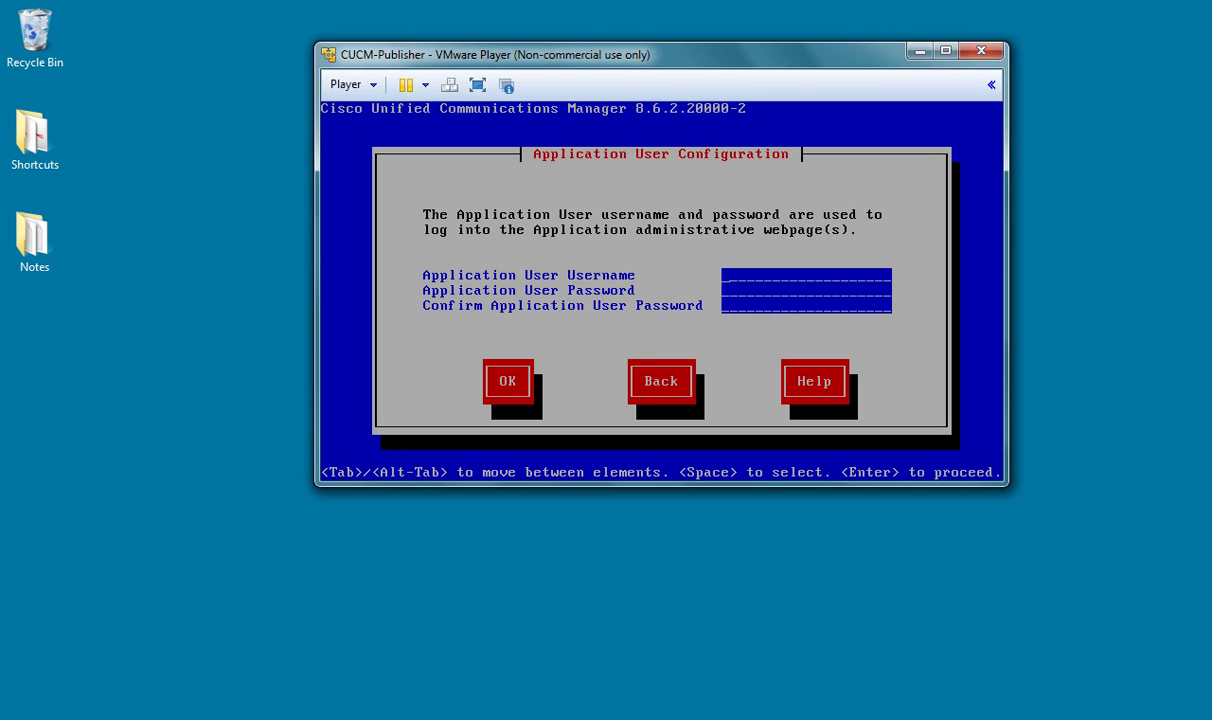
Step: Enter the application user 'administrator' with a password and submit, dismissing the passwords-must-match error
text(administrator)
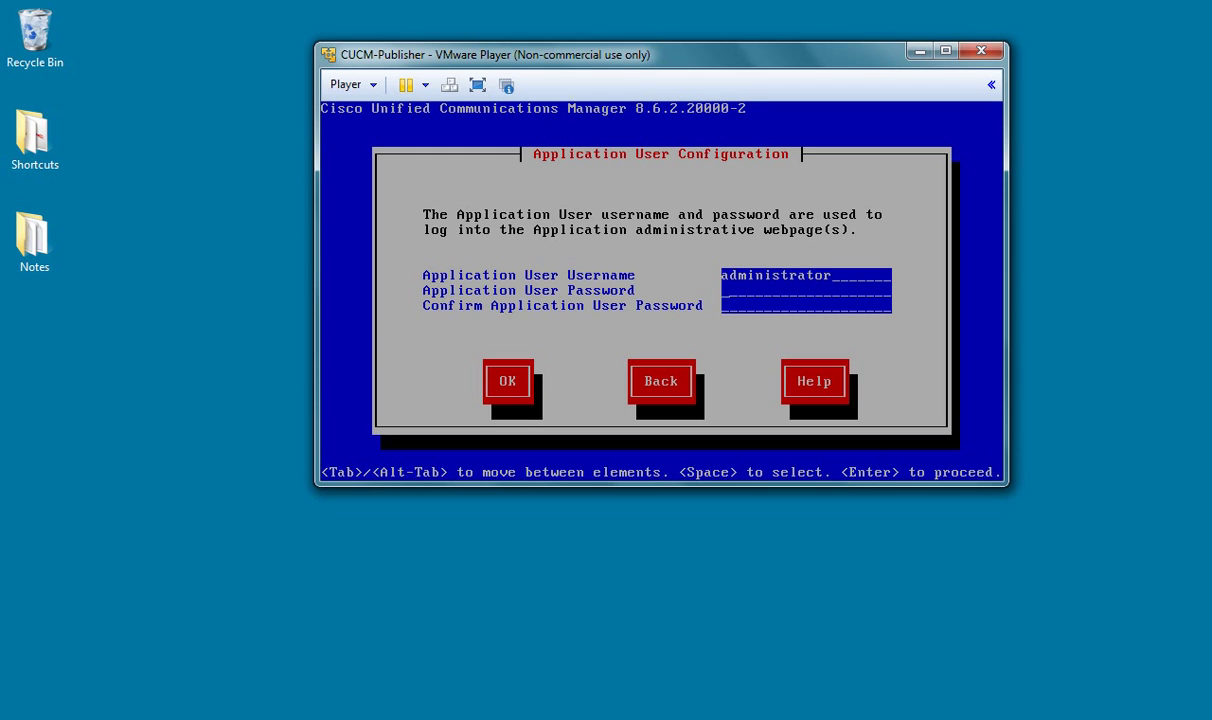
text(**********)
text(*)
text(*********)
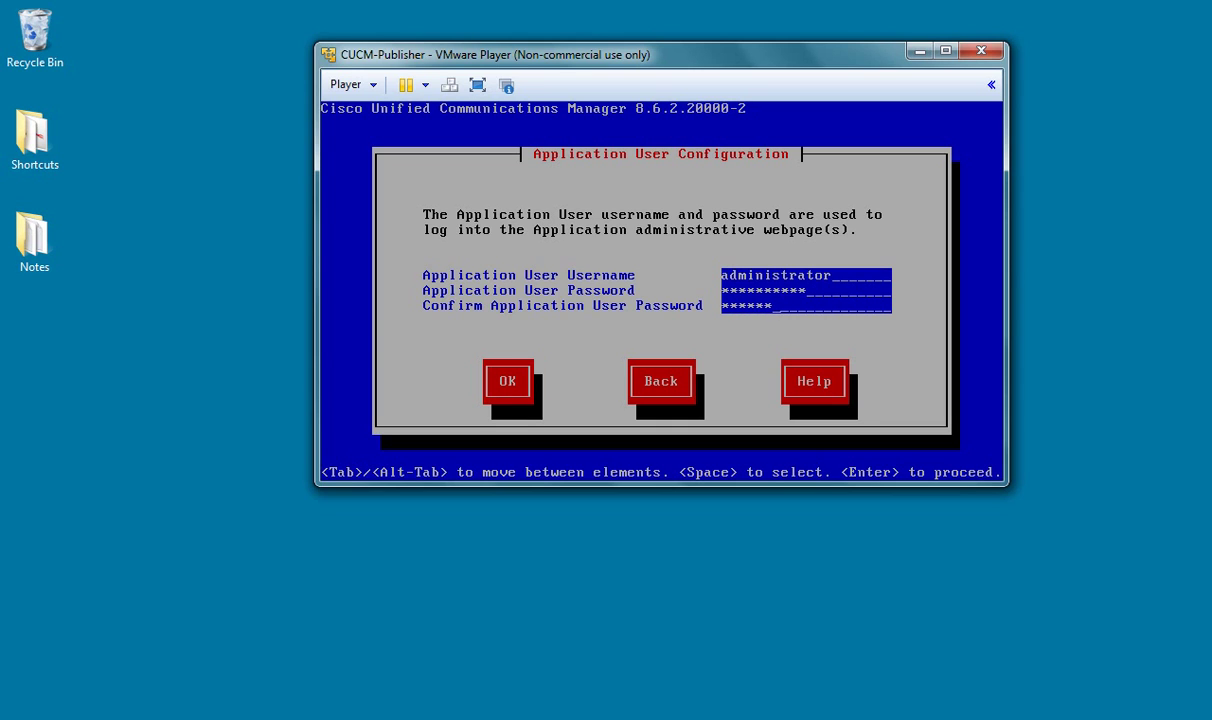
key(Tab)
key(Return)
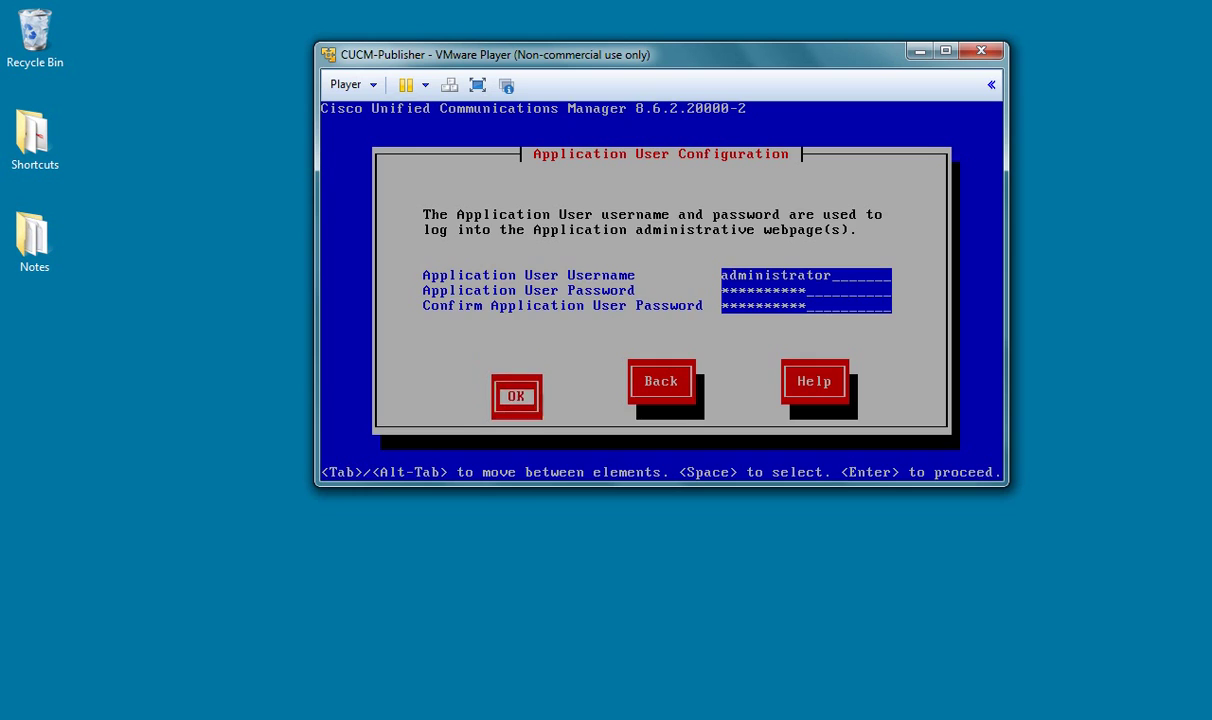
key(Return)
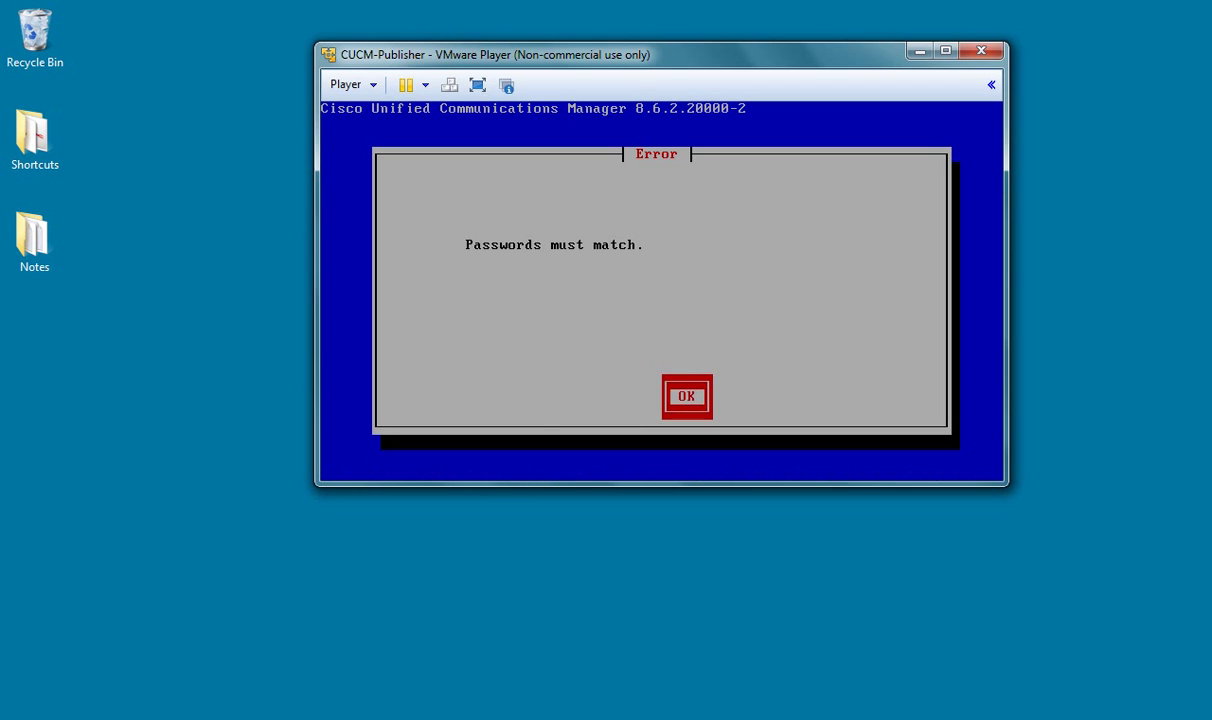
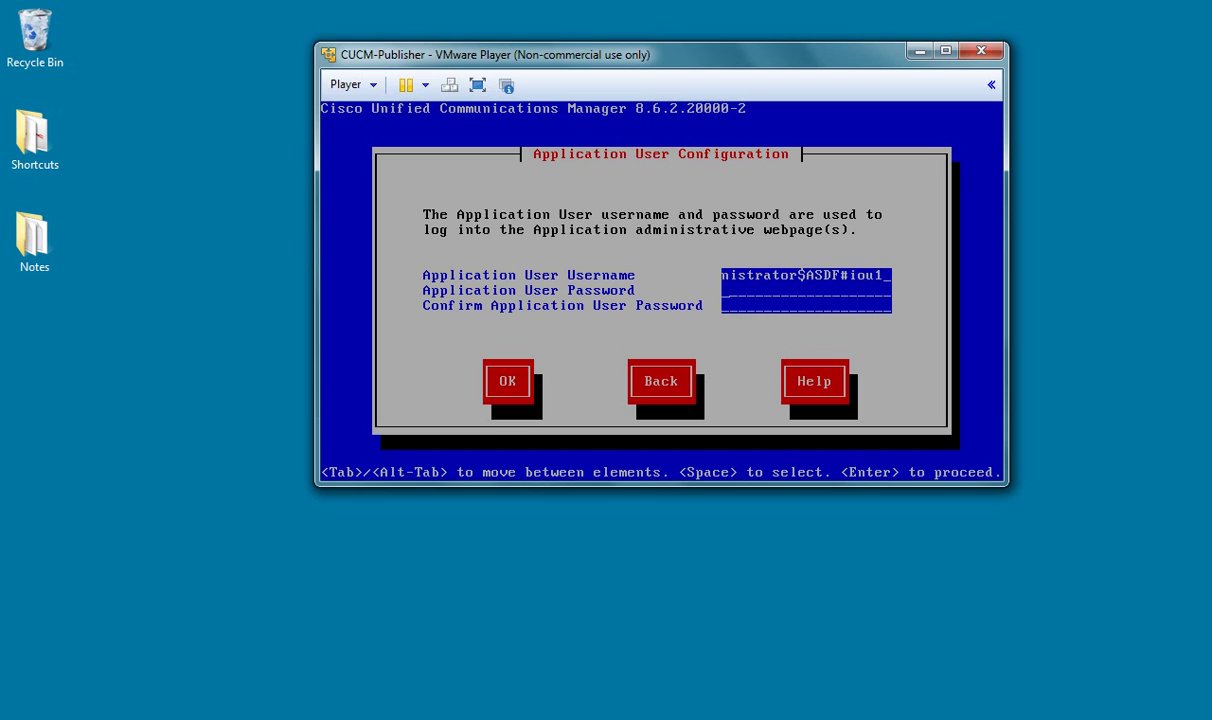
Step: Retype matching application user passwords, correct the username to 'administrator', and submit
key(Tab)
key(Tab)
key(Tab)
key(Tab)
key(Tab)
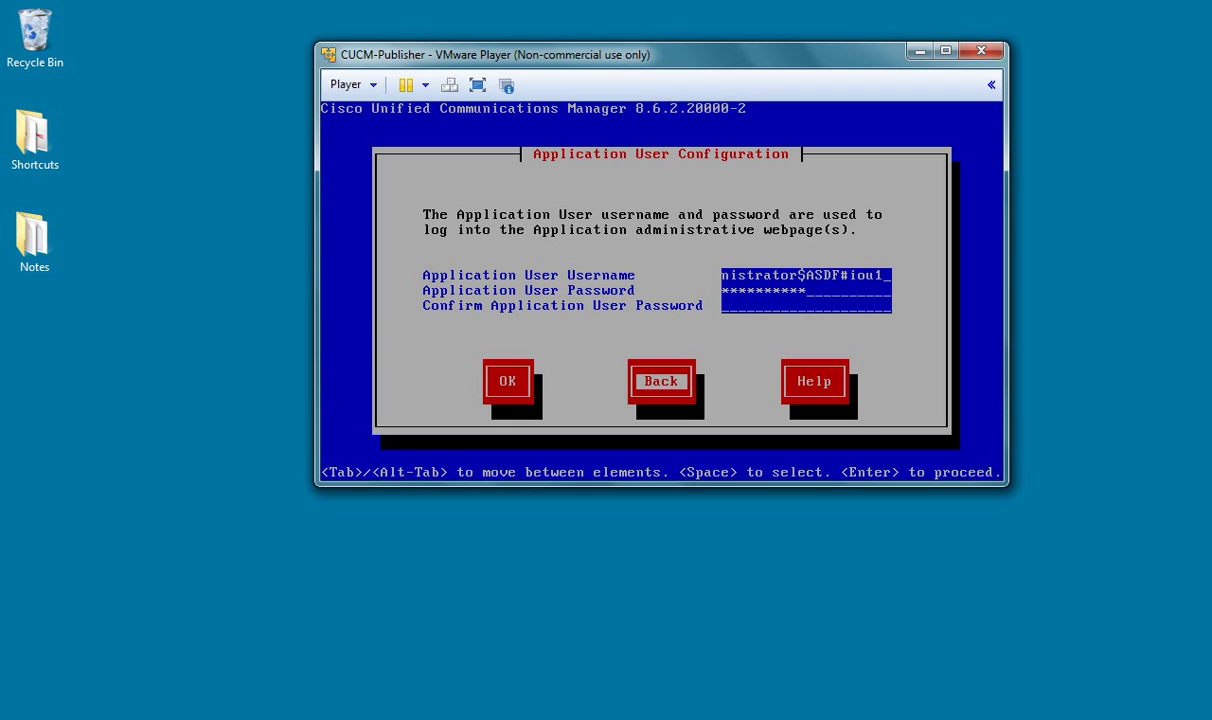
key(BackSpace)
key(BackSpace)
key(BackSpace)
key(BackSpace)
key(BackSpace)
key(BackSpace)
key(BackSpace)
key(BackSpace)
key(BackSpace)
key(BackSpace)
key(BackSpace)
key(BackSpace)
key(BackSpace)
key(BackSpace)
key(BackSpace)
key(BackSpace)
key(BackSpace)
key(BackSpace)
key(BackSpace)
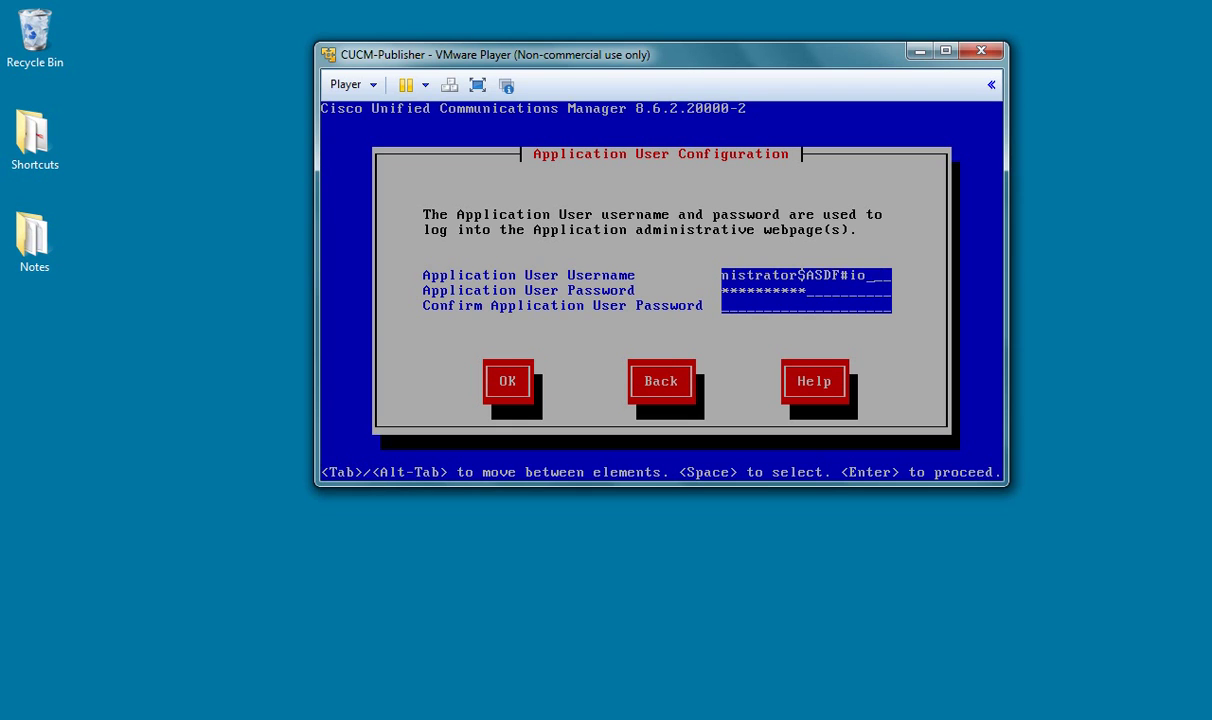
key(BackSpace)
key(BackSpace)
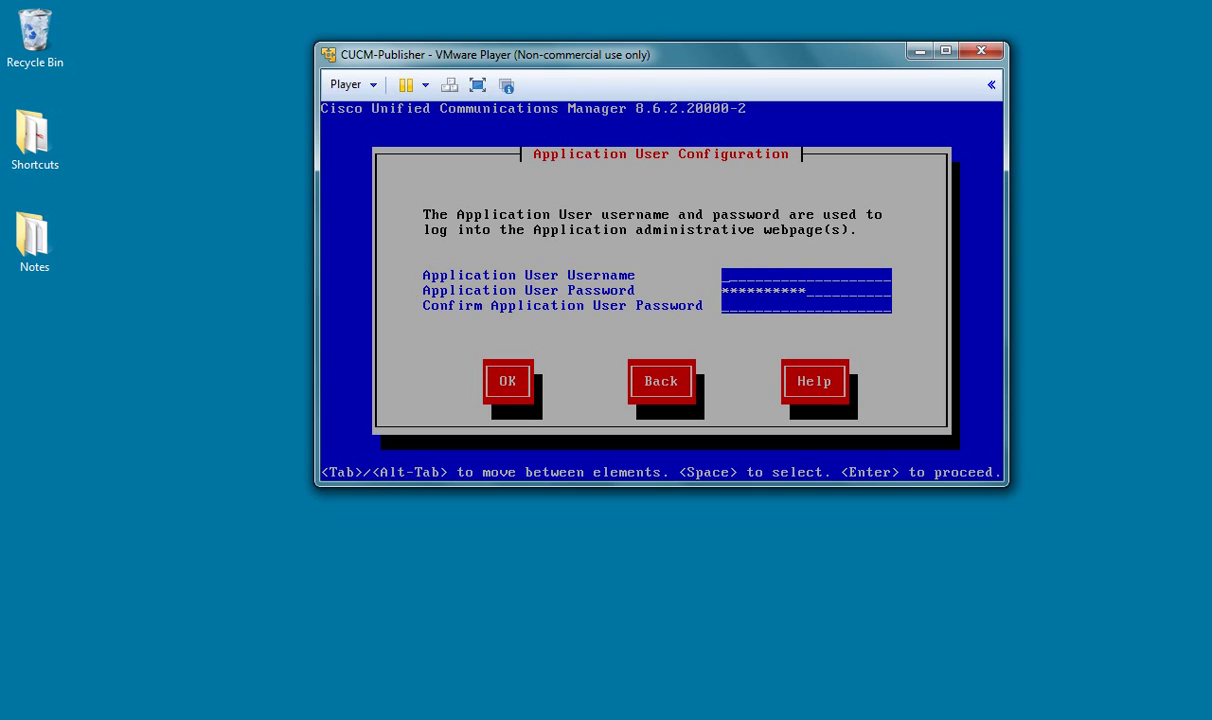
key(BackSpace)
key(BackSpace)
key(BackSpace)
key(BackSpace)
key(BackSpace)
key(BackSpace)
key(BackSpace)
key(BackSpace)
key(BackSpace)
key(BackSpace)
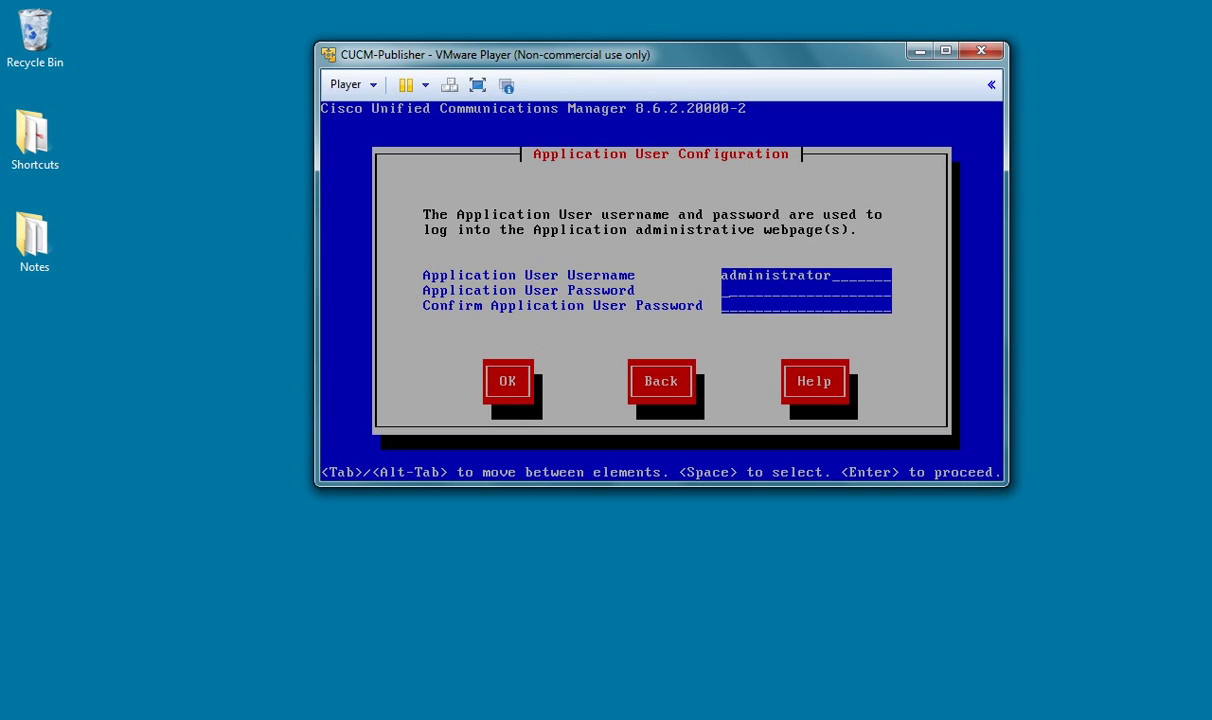
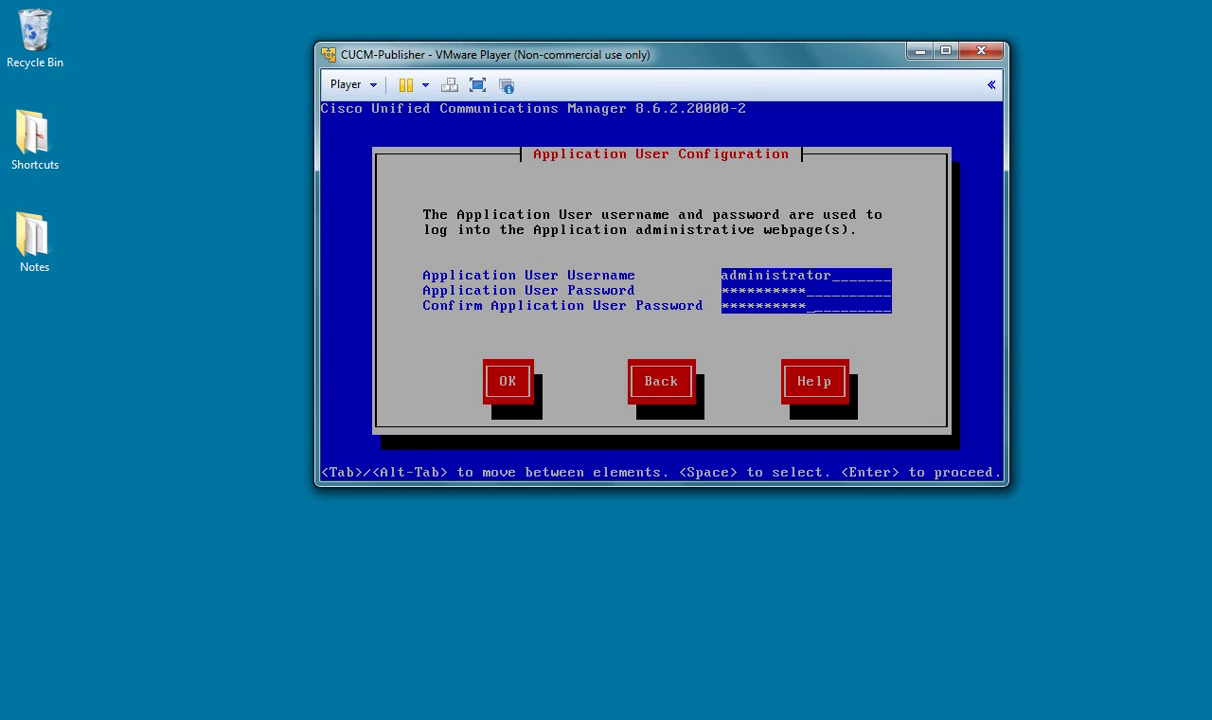
key(Tab)
key(Return)
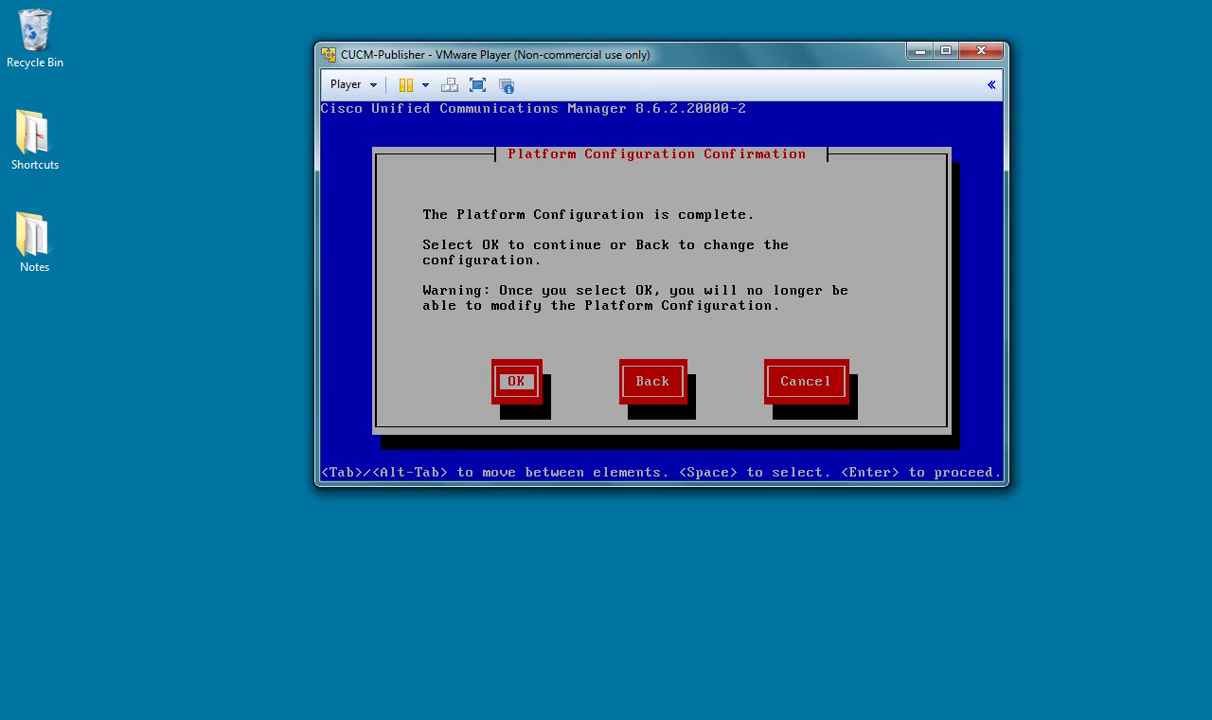
Step: Accept the platform configuration and let the CUCM 8.6.2.20000-2 installation finish
key(Return)
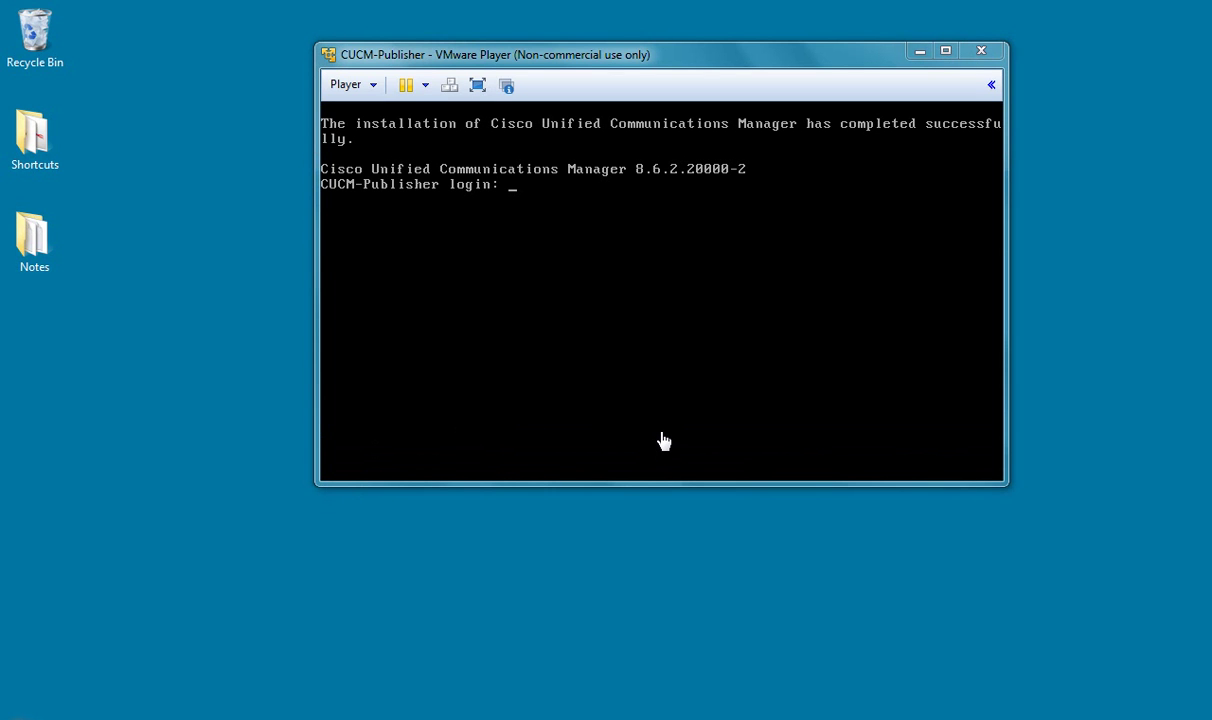
click(664, 441)
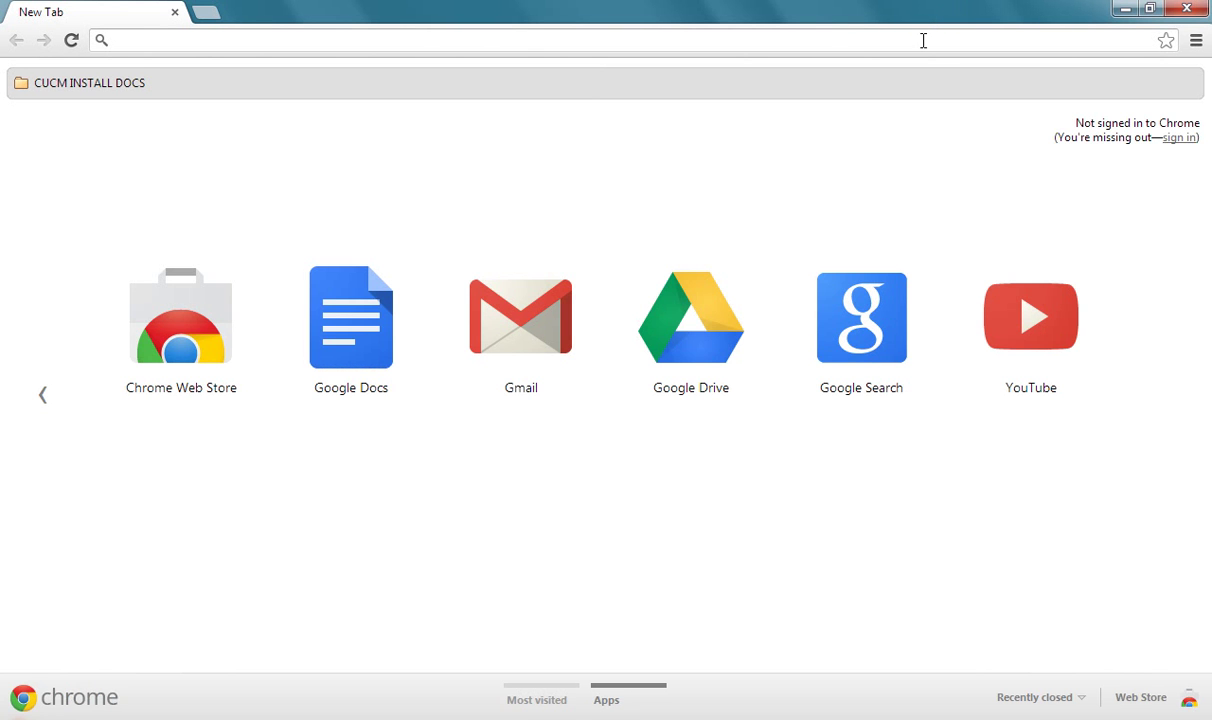
text(http)
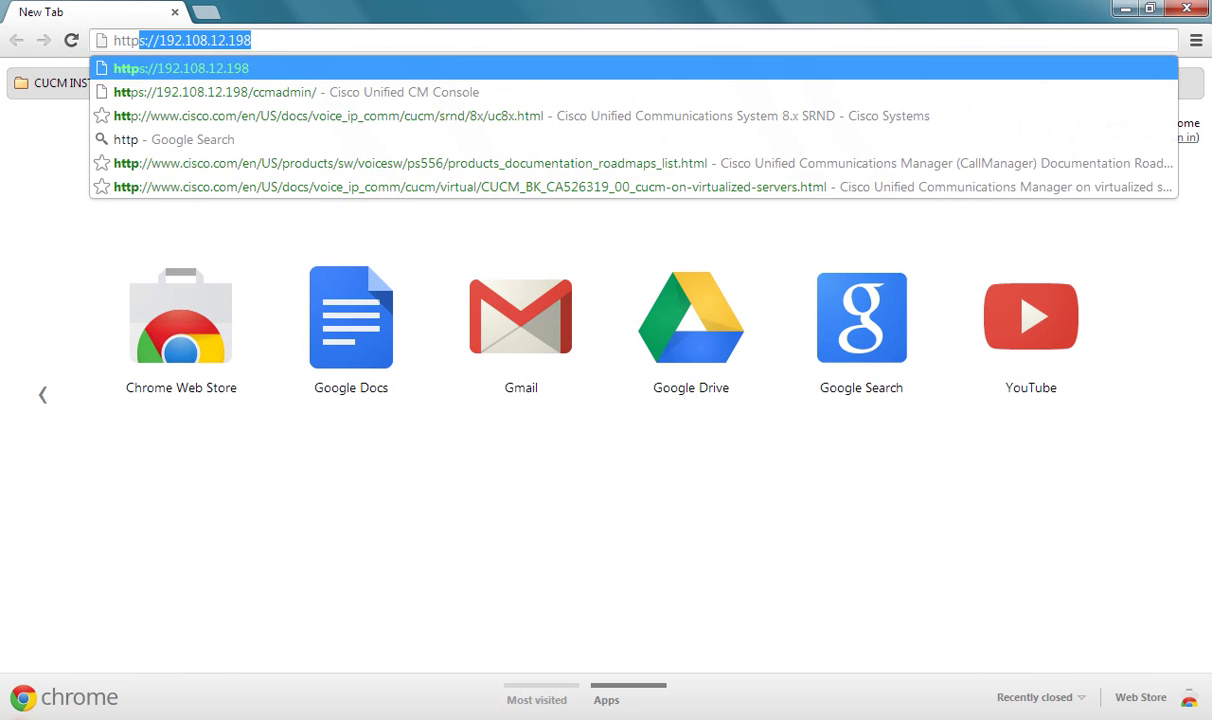
text(s://)
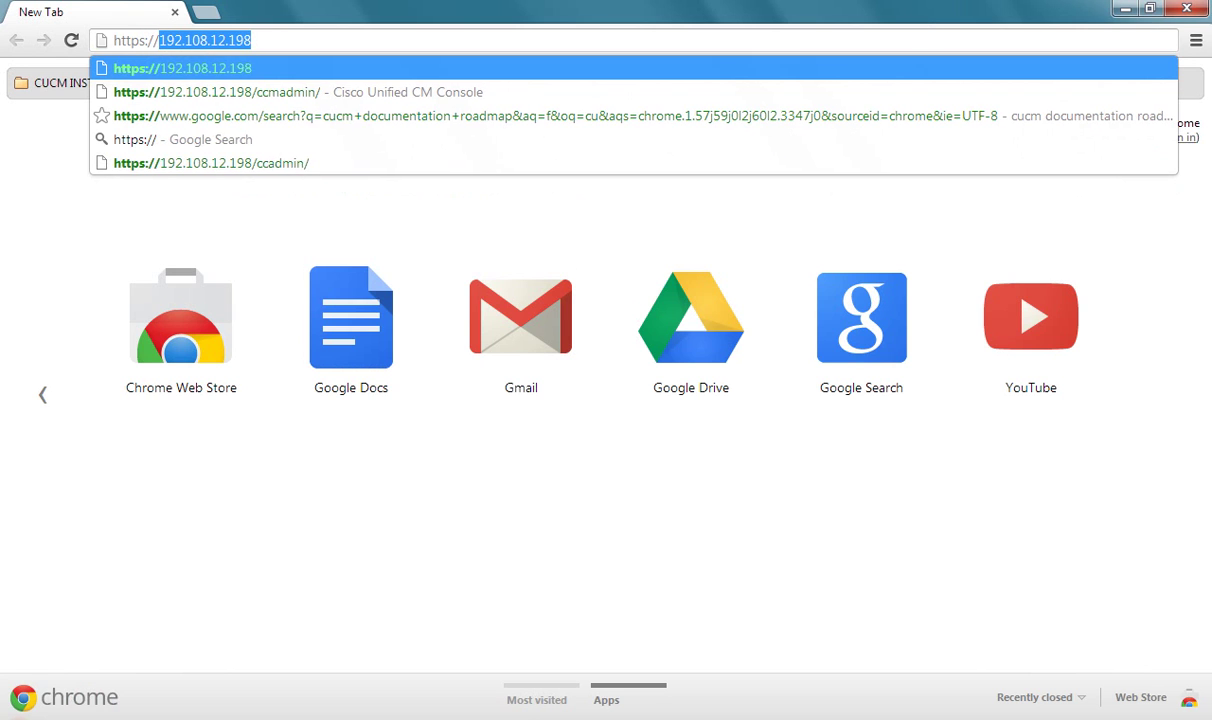
text(192.108)
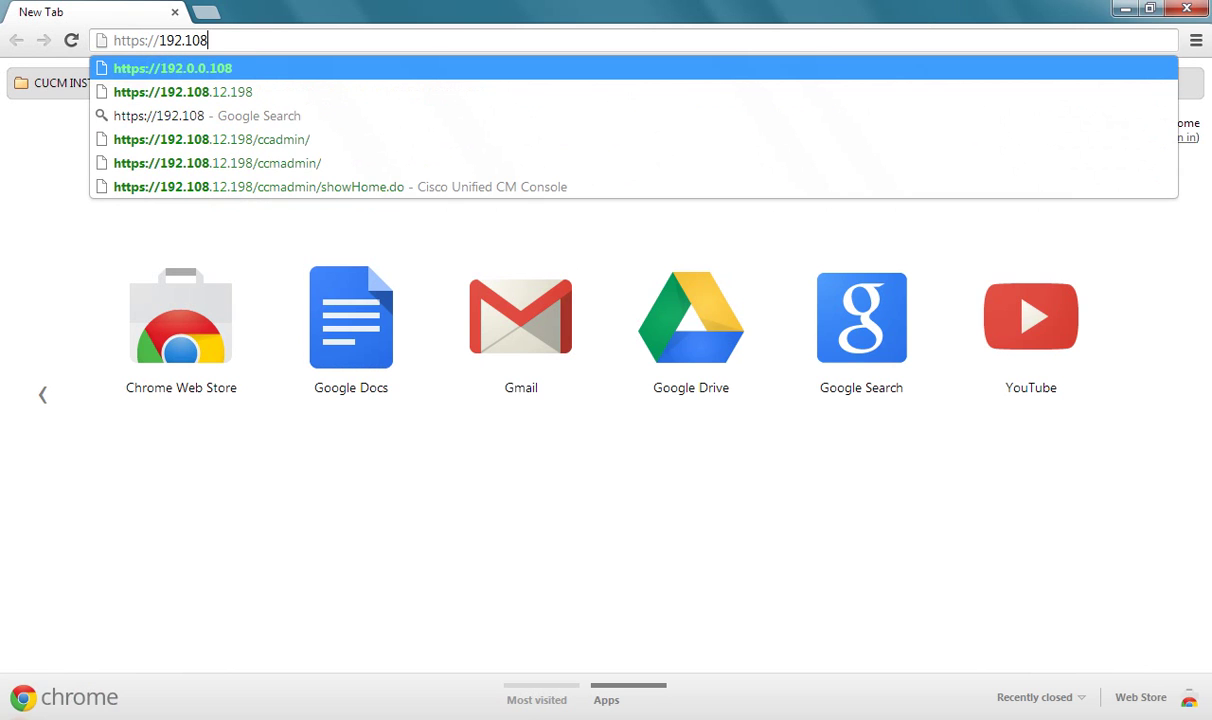
text(.12.198/ccma)
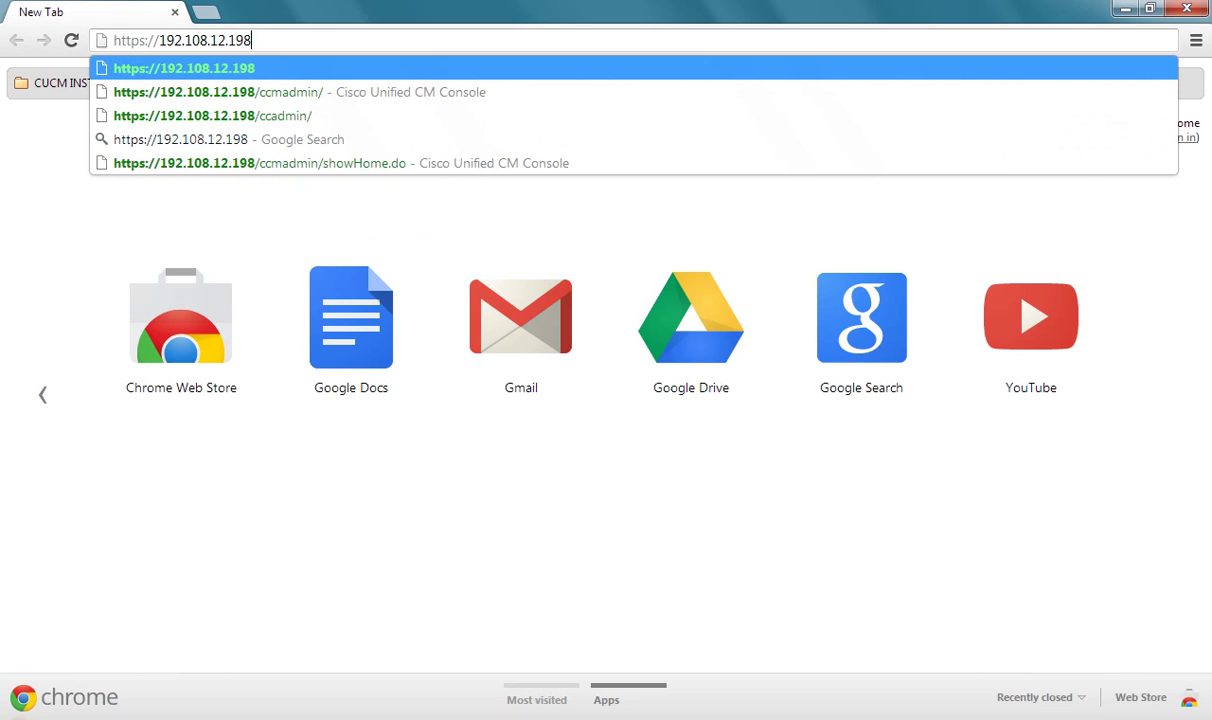
text(dmin/)
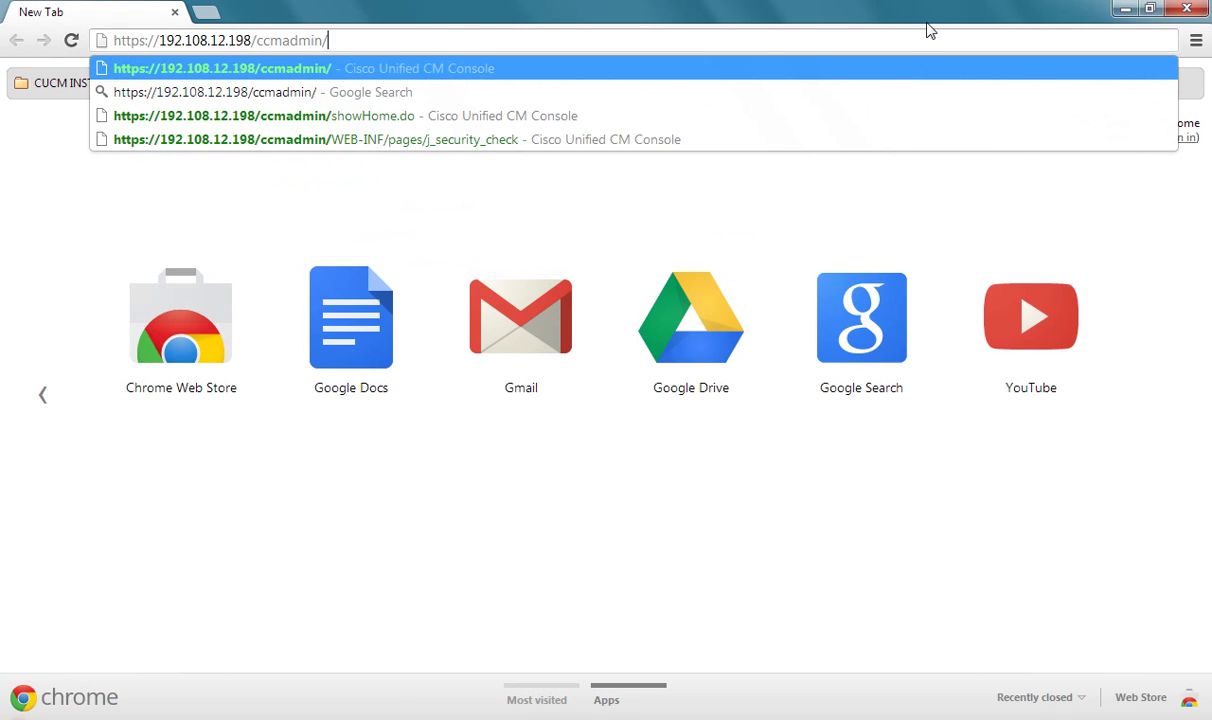
key(Return)
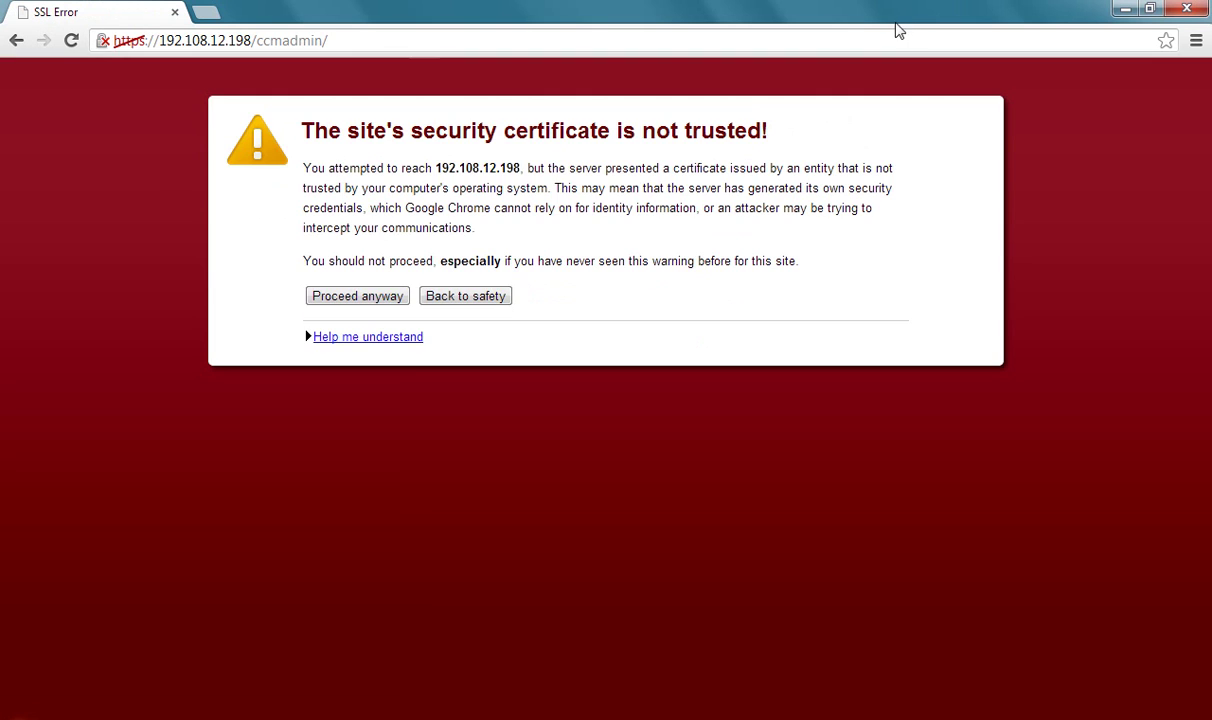
click(360, 296)
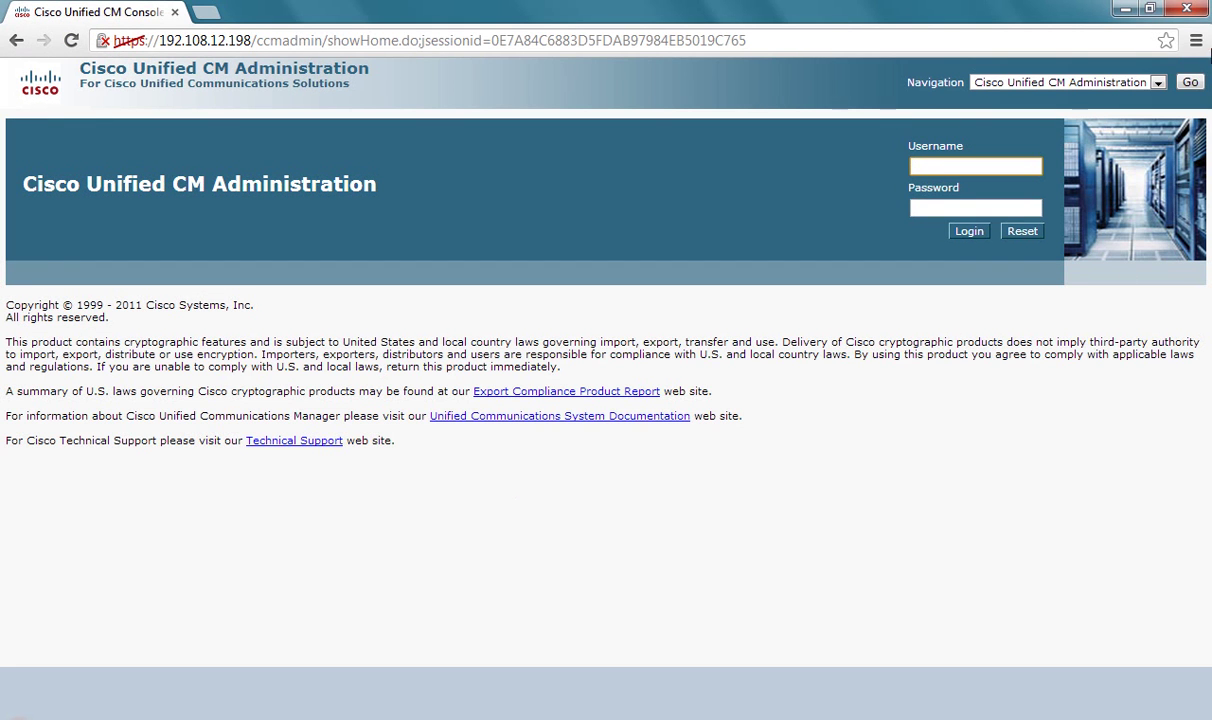
Step: Log in to Cisco Unified CM Administration as administrator with the account password
text(admi)
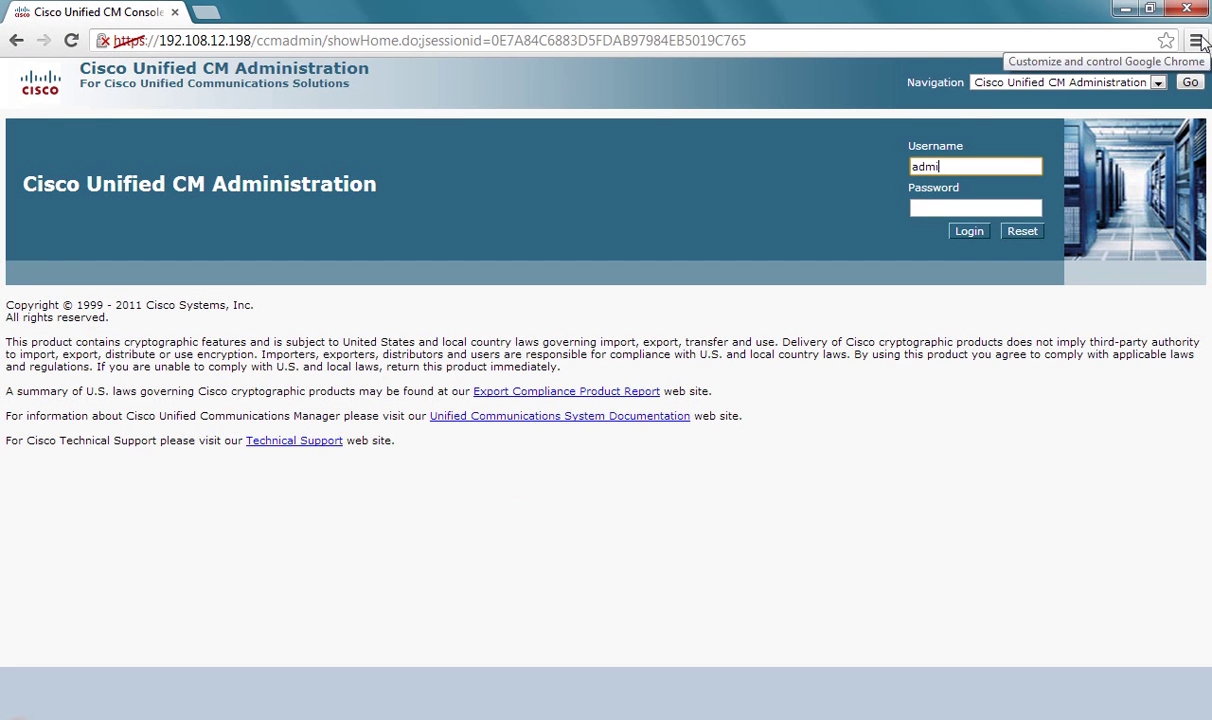
text(nistrator)
key(BackSpace)
key(BackSpace)
key(BackSpace)
key(BackSpace)
key(BackSpace)
text(rator)
key(Tab)
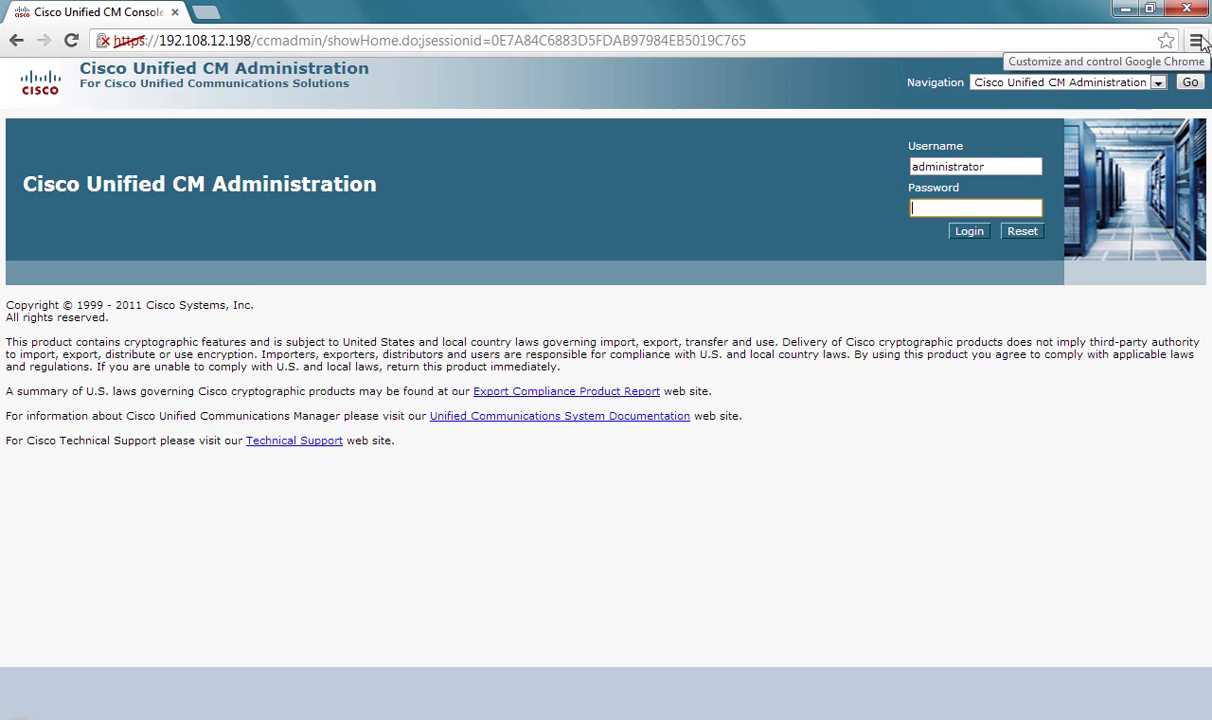
text(c*********)
key(Return)
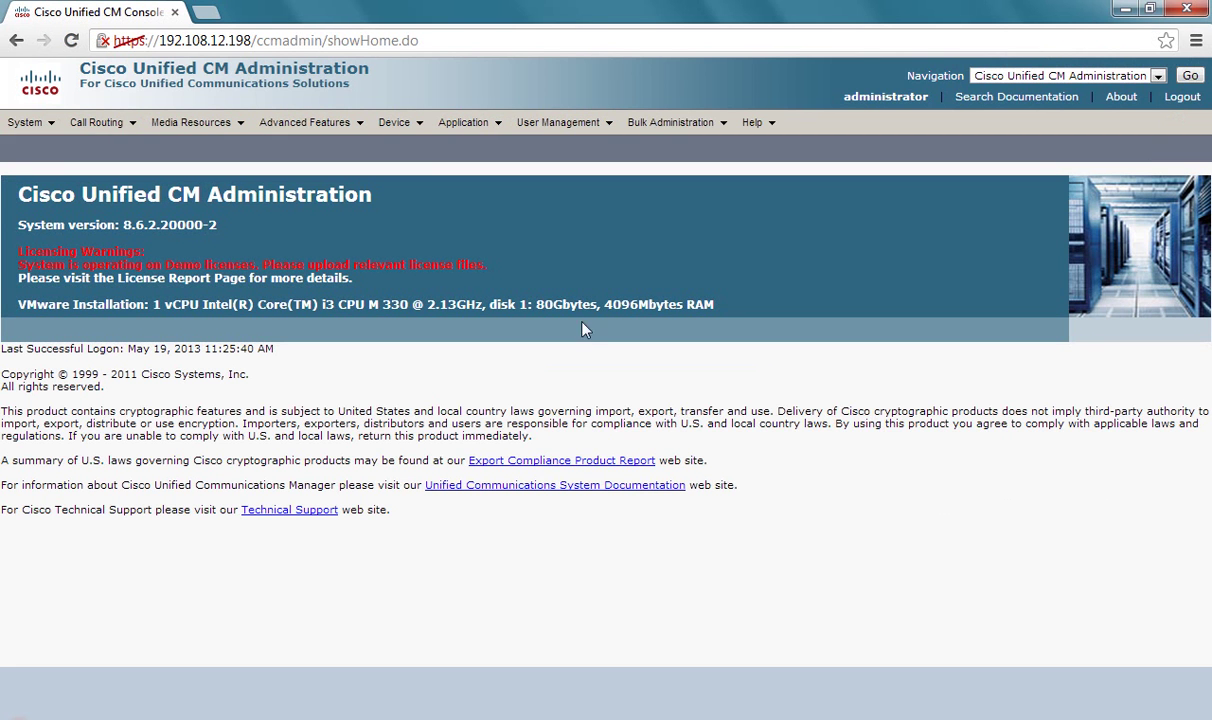
Step: Highlight the demo-licence warning, then go to System > Licensing > License Unit Report
drag(16, 264, 490, 262)
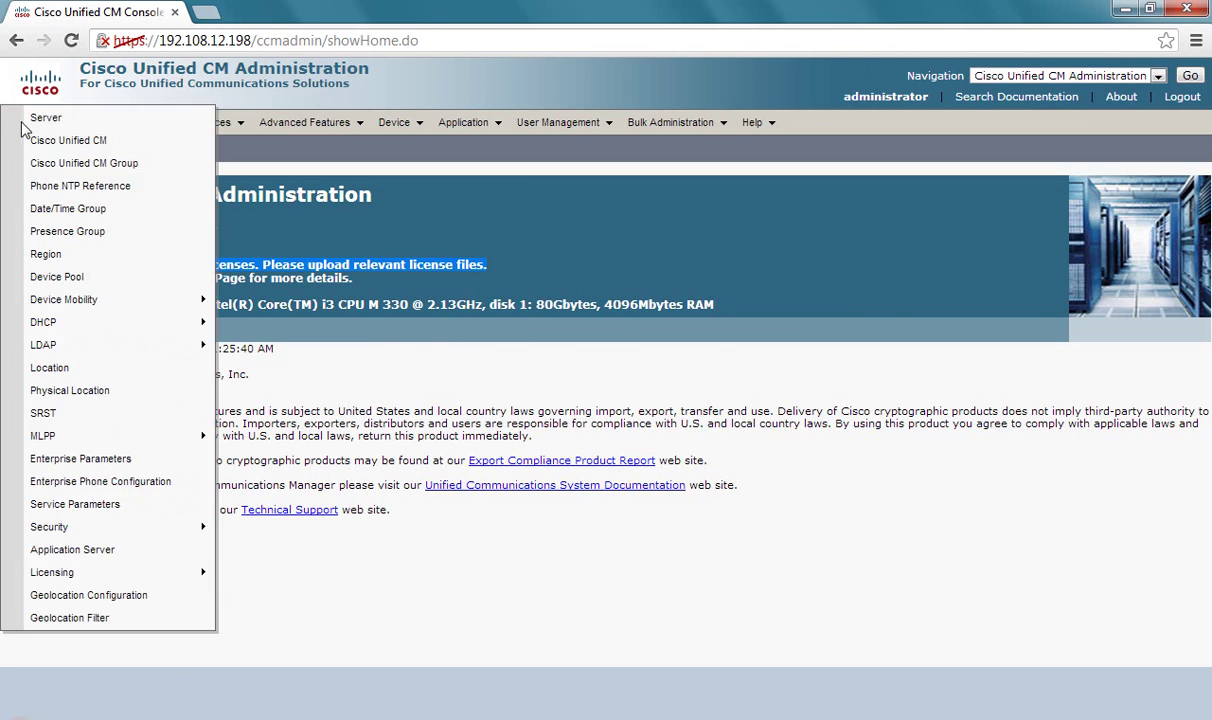
click(28, 119)
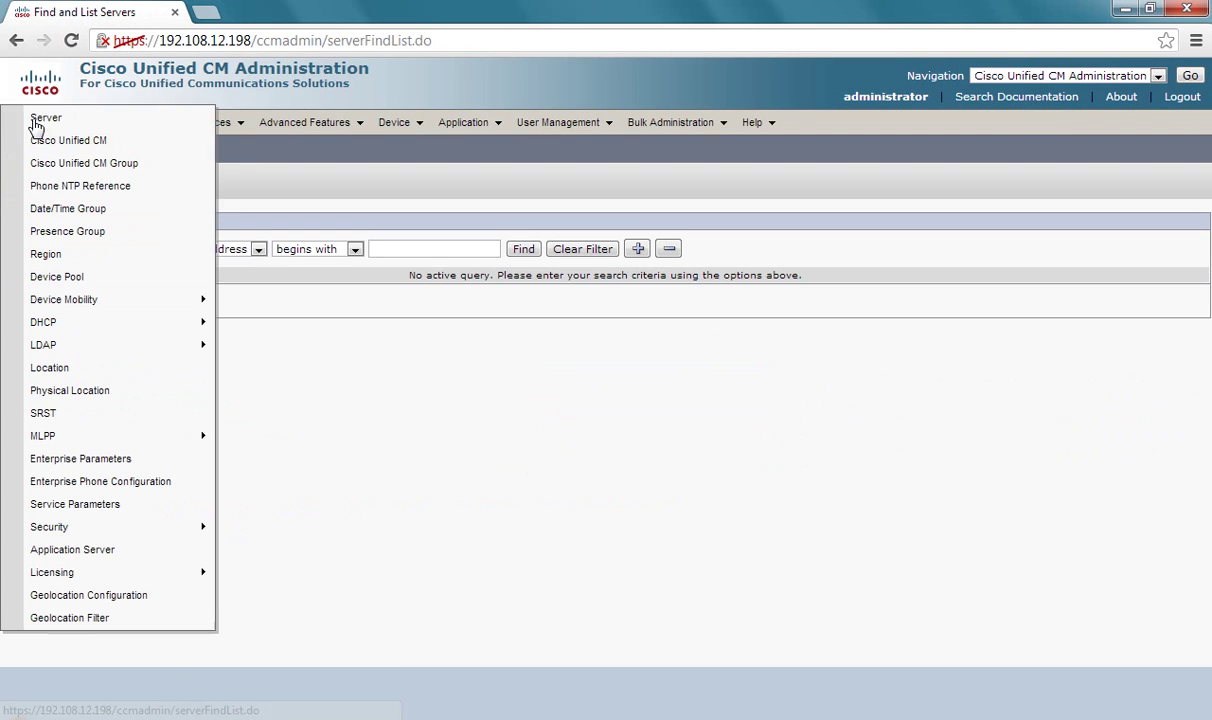
mouse_move(76, 580)
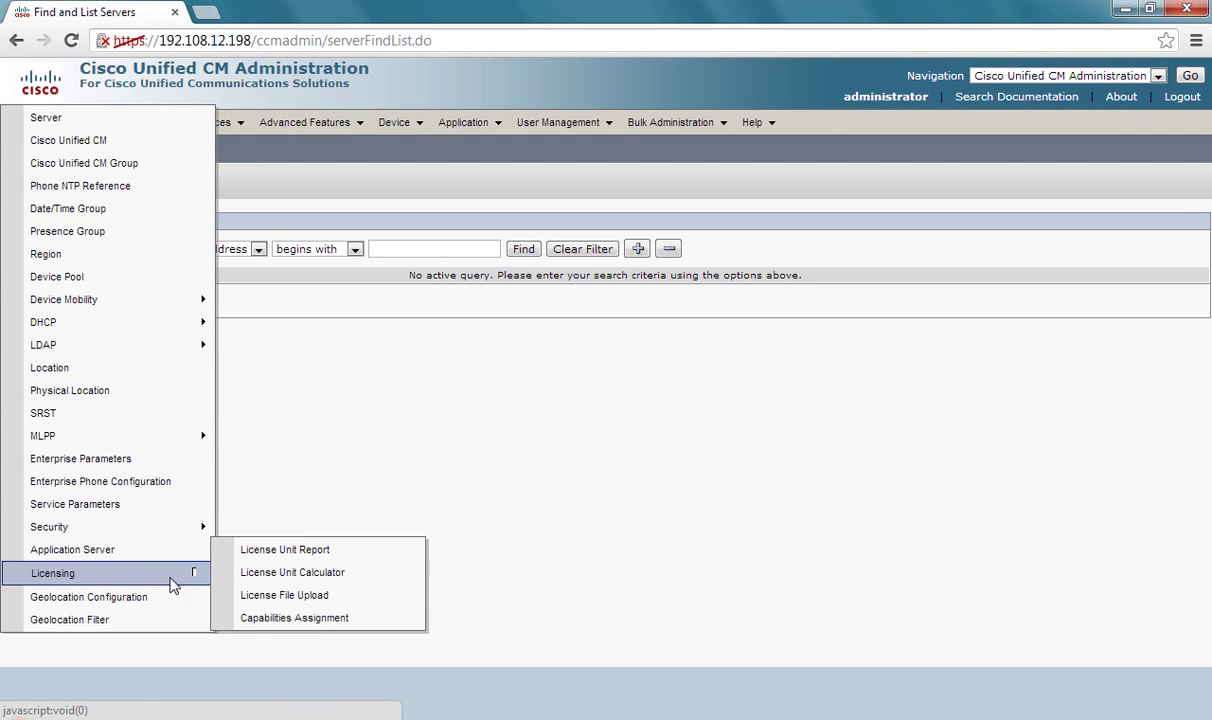
click(337, 558)
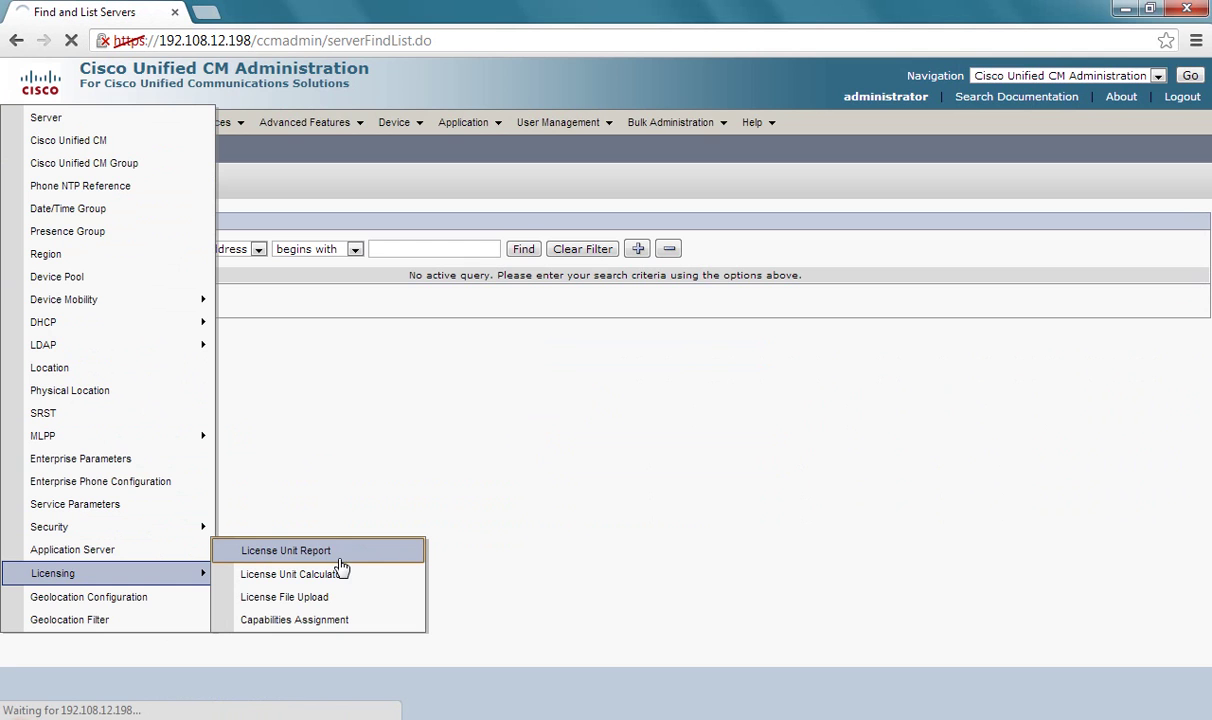